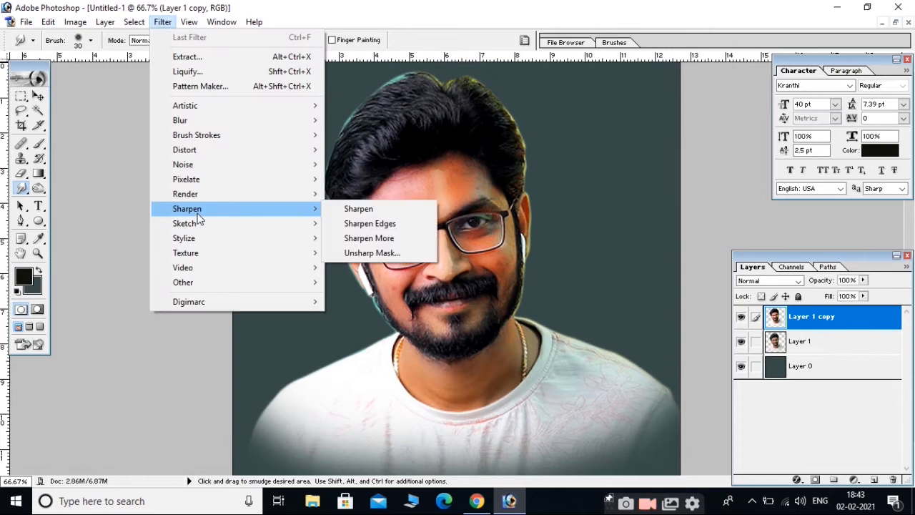
# Sharpen the portrait on Layer 1 copy with Unsharp Mask: amount 92%, radius 2.8 pixels, threshold 0.
pyautogui.click(365, 253)
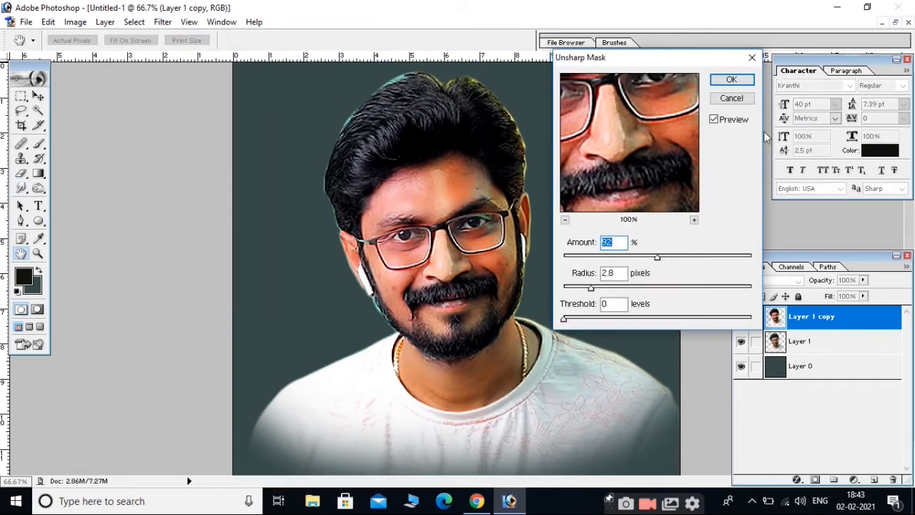
pyautogui.click(731, 79)
# Smooth the skin of the whole nose with the Smudge tool, using a size 20 brush at 24% strength.
pyautogui.press('r')
pyautogui.hotkey('ctrl', '+')
pyautogui.hotkey('ctrl', '+')
pyautogui.hotkey('ctrl', '+')
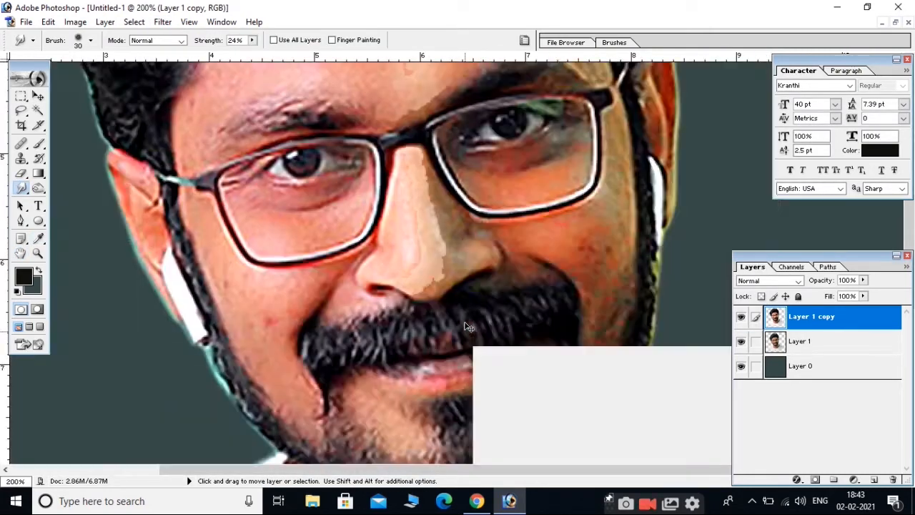
pyautogui.press('[')
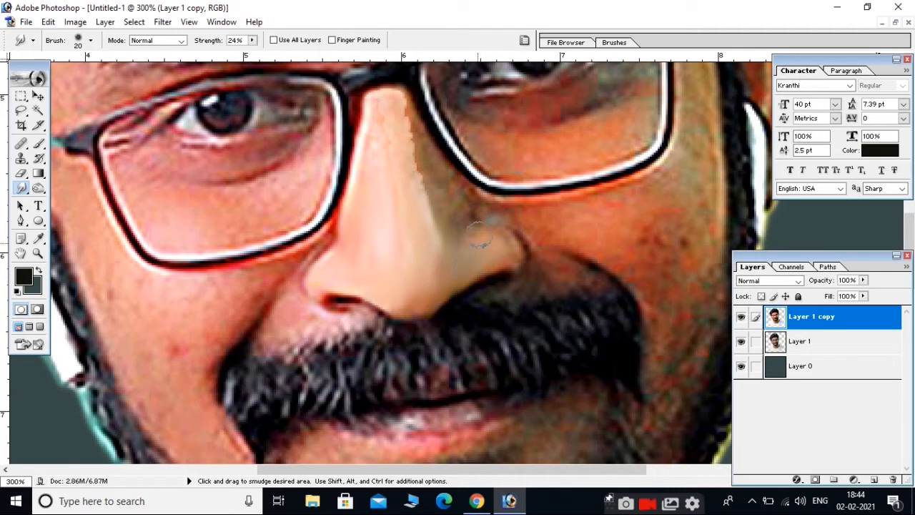
pyautogui.moveTo(508, 249)
pyautogui.mouseDown()
pyautogui.moveTo(454, 230)
pyautogui.moveTo(403, 136)
pyautogui.moveTo(379, 130)
pyautogui.moveTo(371, 165)
pyautogui.mouseUp()
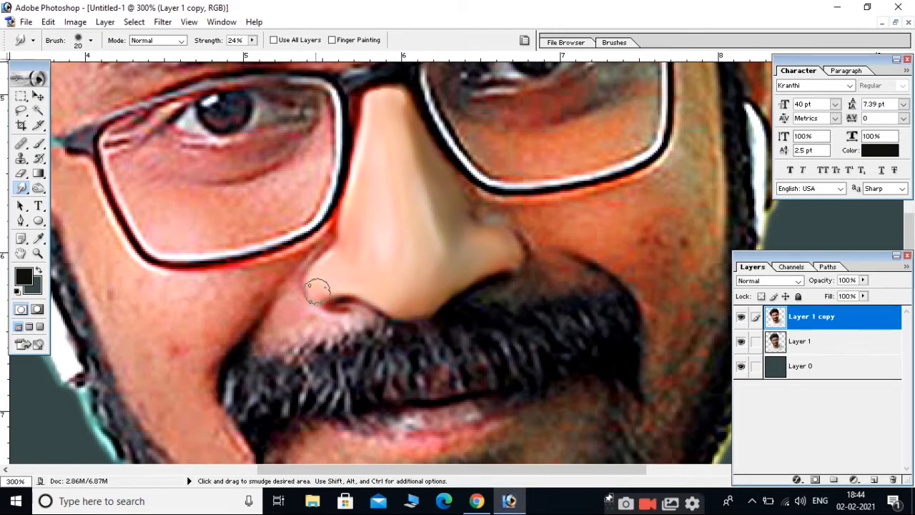
pyautogui.press('space')
pyautogui.moveTo(504, 298); pyautogui.dragTo(468, 385)
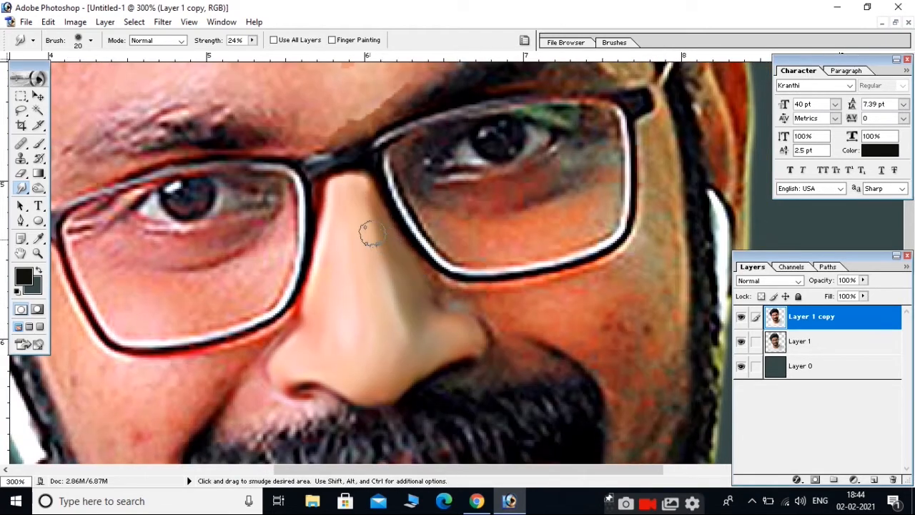
# Smudge the cheek and temple on the image's right side smooth, around the outside of the glasses and down to the beard.
pyautogui.press('space')
pyautogui.moveTo(538, 324); pyautogui.dragTo(378, 257)
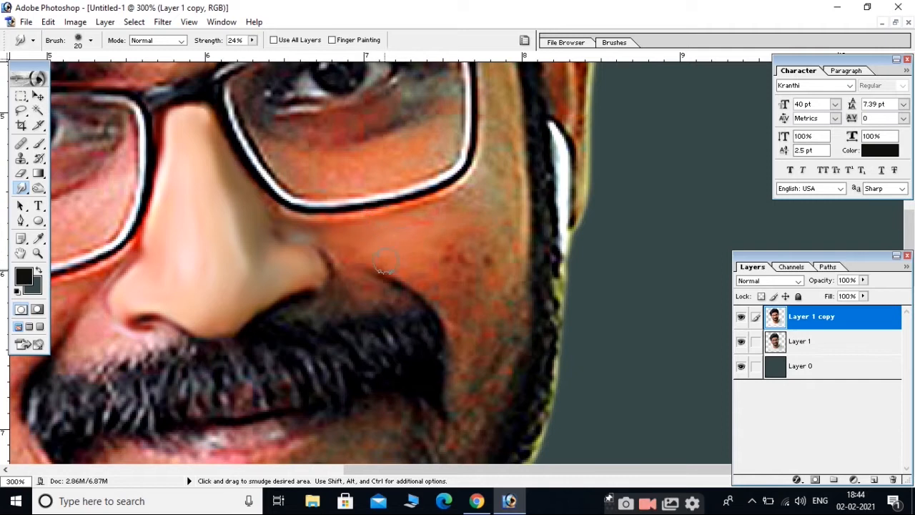
pyautogui.moveTo(343, 297)
pyautogui.mouseDown()
pyautogui.moveTo(402, 297)
pyautogui.moveTo(397, 292)
pyautogui.mouseUp()
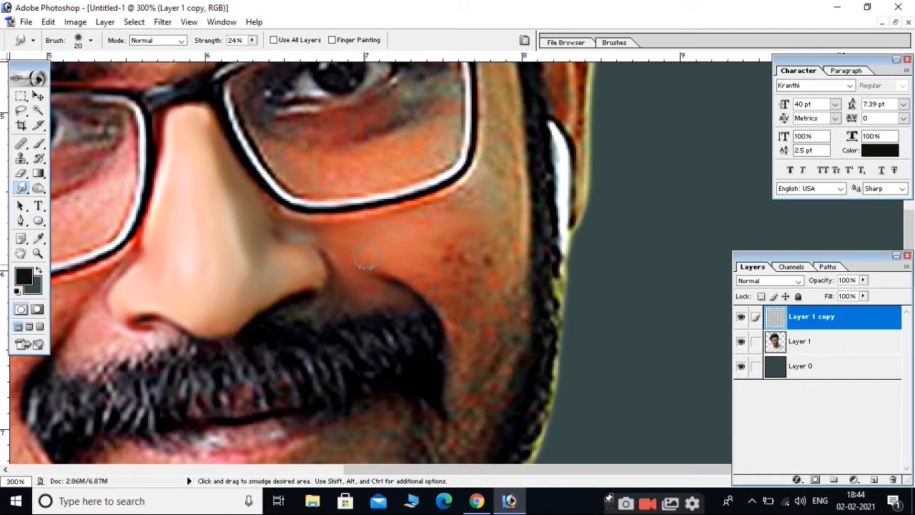
pyautogui.moveTo(458, 368)
pyautogui.mouseDown()
pyautogui.moveTo(452, 344)
pyautogui.moveTo(466, 276)
pyautogui.moveTo(474, 389)
pyautogui.mouseUp()
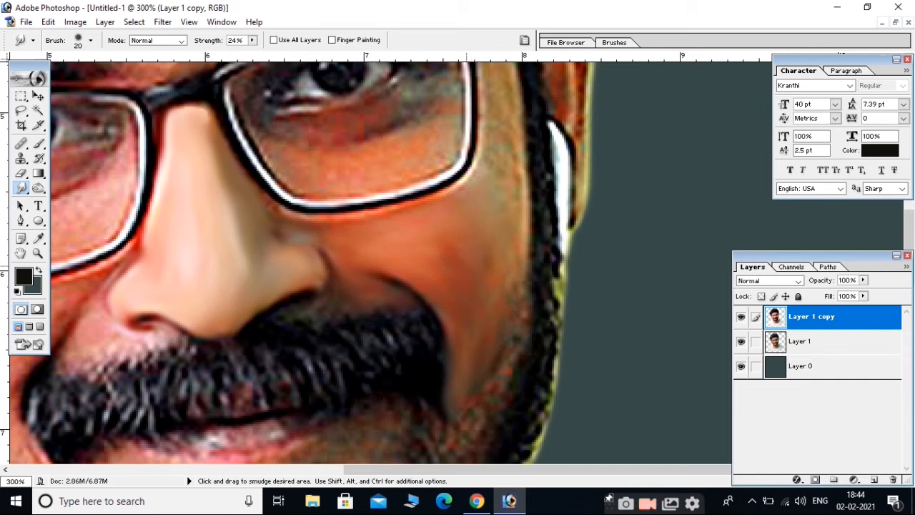
pyautogui.scroll(5, 511, 281)
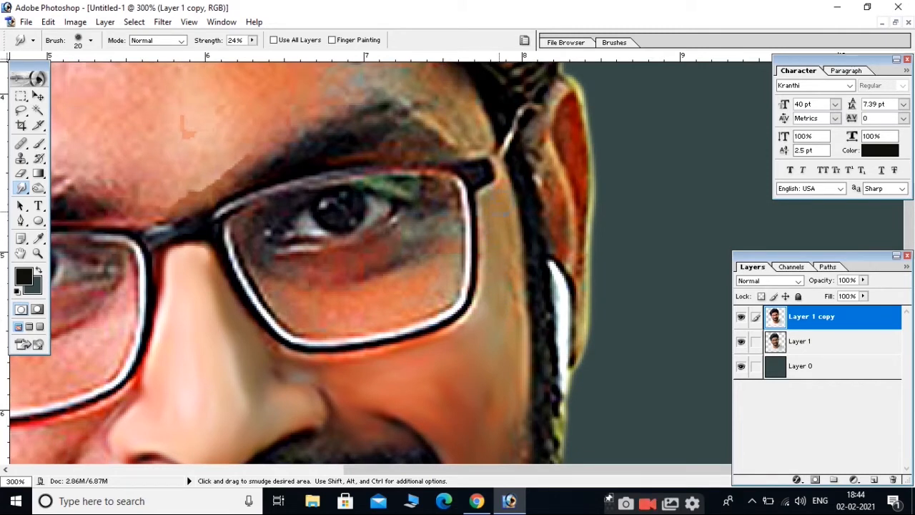
# Smooth the skin around the eye inside the lens on the image's right, reducing the smudge brush to size 10 for details.
pyautogui.moveTo(330, 373); pyautogui.dragTo(387, 363)
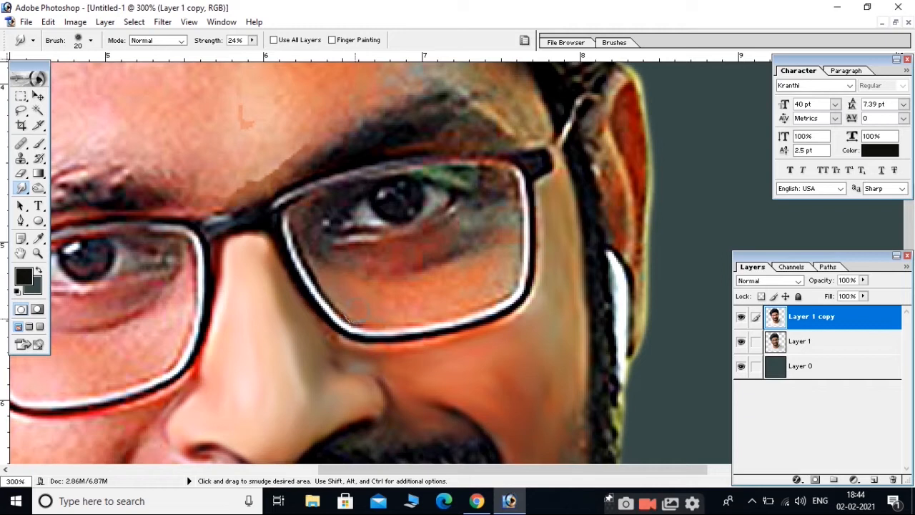
pyautogui.moveTo(438, 305)
pyautogui.mouseDown()
pyautogui.moveTo(510, 272)
pyautogui.moveTo(476, 258)
pyautogui.moveTo(369, 281)
pyautogui.moveTo(485, 286)
pyautogui.moveTo(499, 255)
pyautogui.moveTo(497, 223)
pyautogui.moveTo(490, 230)
pyautogui.moveTo(504, 213)
pyautogui.moveTo(379, 259)
pyautogui.moveTo(323, 250)
pyautogui.moveTo(384, 268)
pyautogui.moveTo(506, 215)
pyautogui.moveTo(509, 192)
pyautogui.moveTo(449, 177)
pyautogui.moveTo(505, 192)
pyautogui.mouseUp()
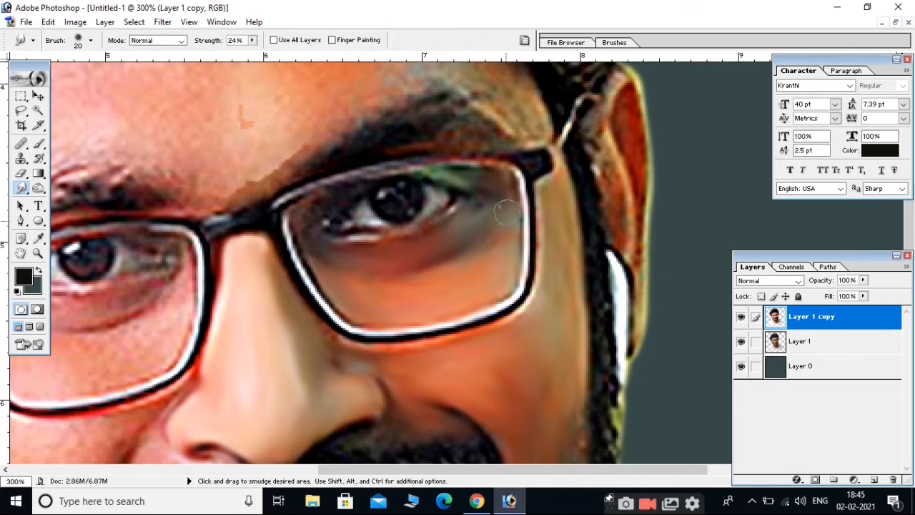
pyautogui.moveTo(383, 263); pyautogui.dragTo(500, 315)
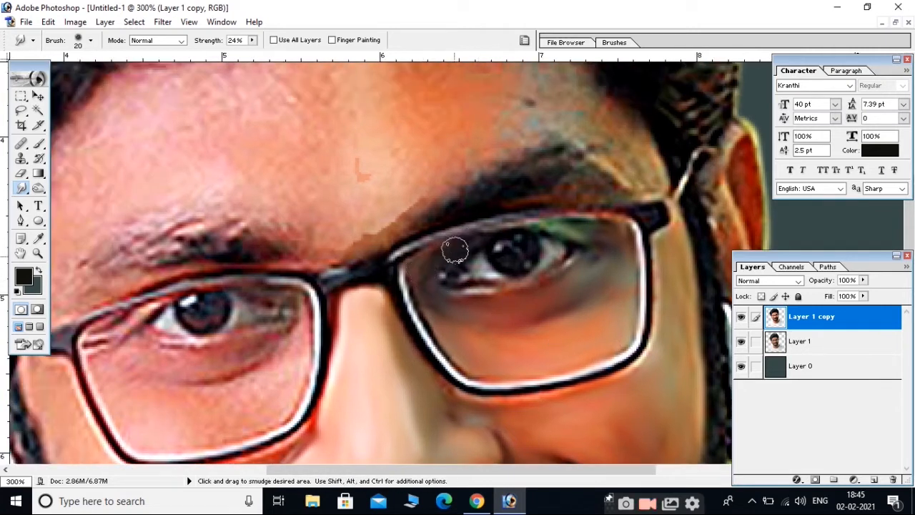
pyautogui.moveTo(429, 266)
pyautogui.mouseDown()
pyautogui.moveTo(429, 292)
pyautogui.moveTo(464, 310)
pyautogui.moveTo(546, 308)
pyautogui.moveTo(531, 292)
pyautogui.moveTo(551, 289)
pyautogui.moveTo(505, 263)
pyautogui.moveTo(467, 271)
pyautogui.moveTo(504, 275)
pyautogui.mouseUp()
pyautogui.press('[')
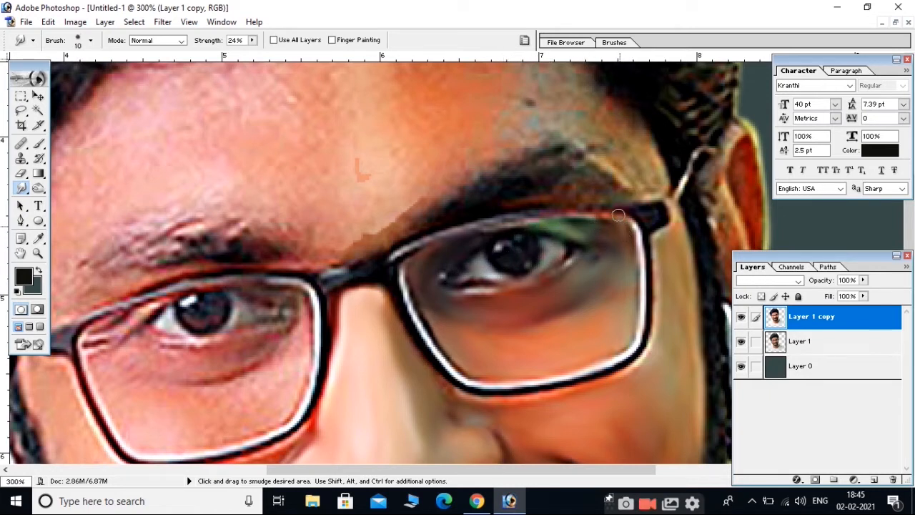
# Smudge the cheek on the image's left smooth between glasses, sideburn and mustache with a size 20 brush, blending away the red spot.
pyautogui.press('space')
pyautogui.moveTo(323, 365); pyautogui.dragTo(506, 185)
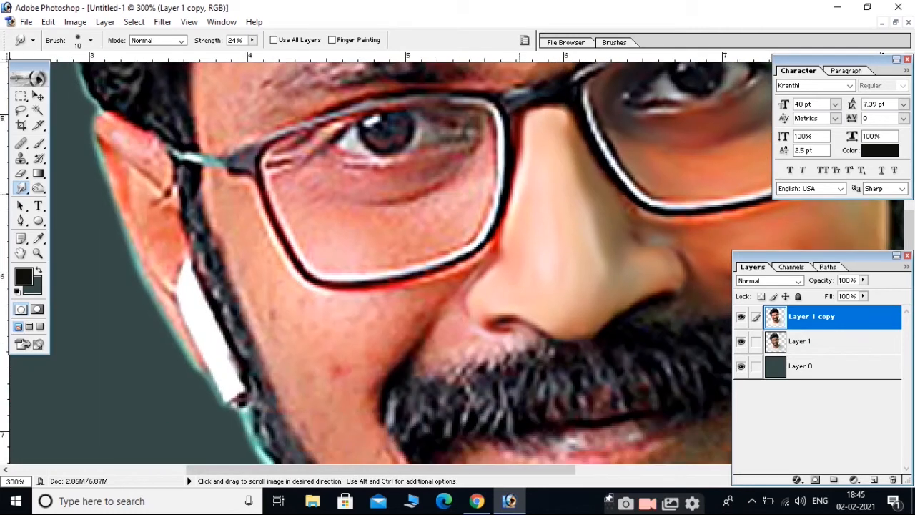
pyautogui.press(']')
pyautogui.press('space')
pyautogui.moveTo(423, 331); pyautogui.dragTo(418, 313)
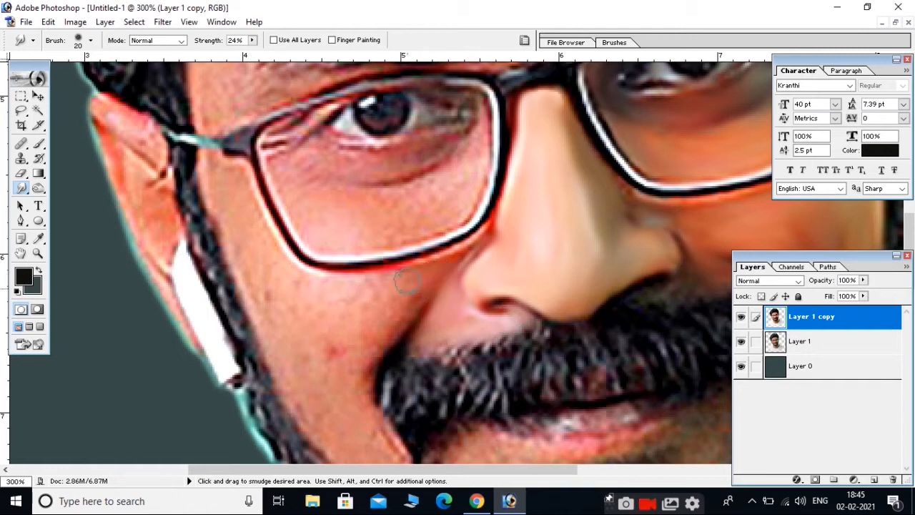
pyautogui.press('space')
pyautogui.moveTo(376, 409); pyautogui.dragTo(412, 349)
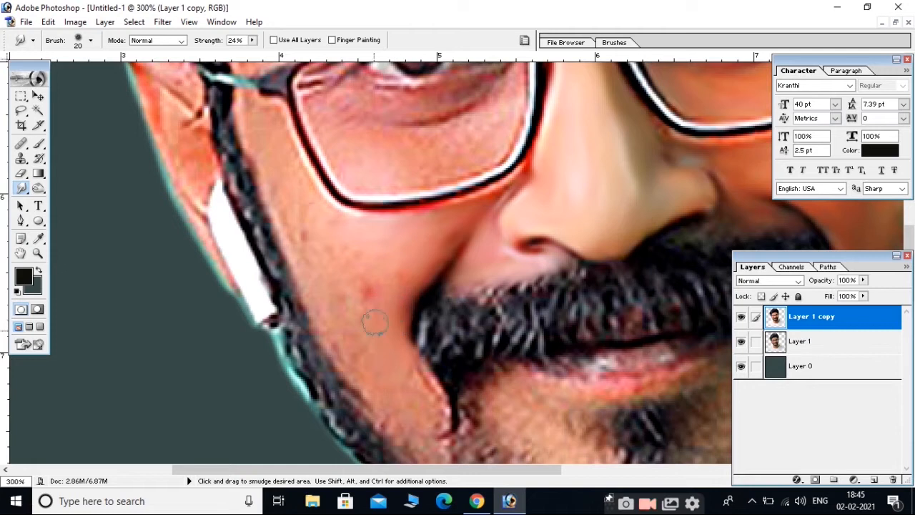
pyautogui.moveTo(304, 280)
pyautogui.mouseDown()
pyautogui.moveTo(332, 317)
pyautogui.moveTo(310, 272)
pyautogui.moveTo(314, 250)
pyautogui.mouseUp()
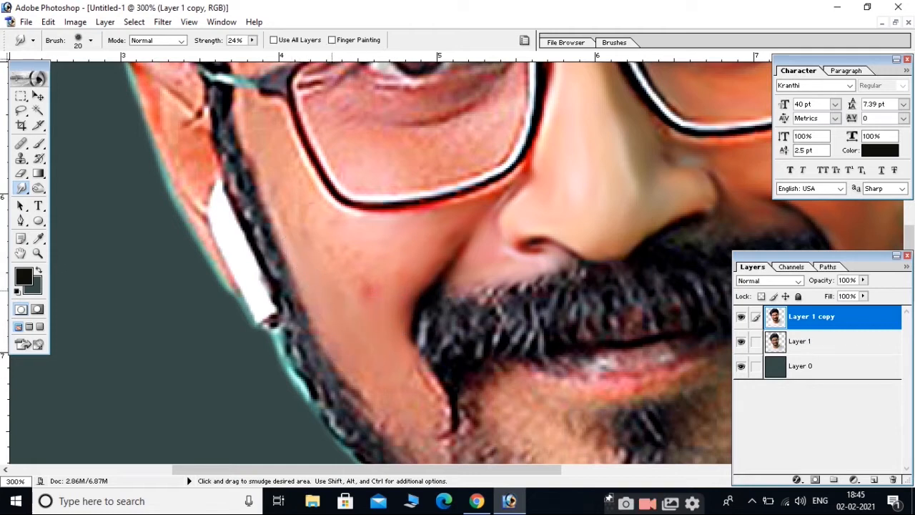
pyautogui.moveTo(356, 290); pyautogui.dragTo(343, 263)
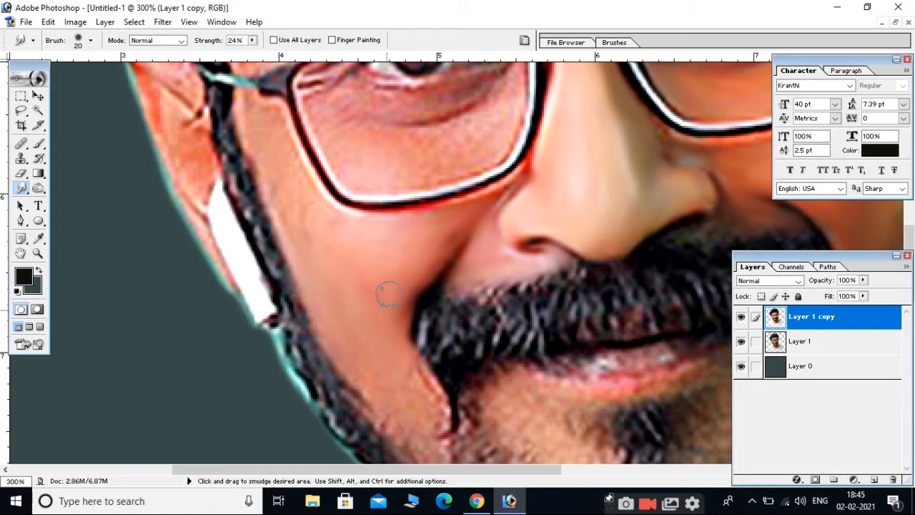
pyautogui.moveTo(369, 294); pyautogui.dragTo(384, 374)
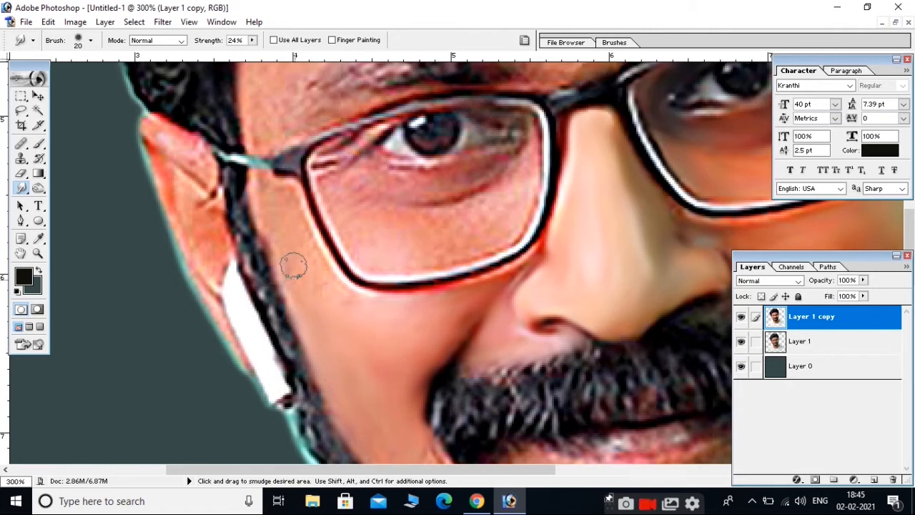
# Close the Character and Layers palettes to free up the canvas area.
pyautogui.moveTo(451, 350)
pyautogui.mouseDown()
pyautogui.moveTo(225, 346)
pyautogui.moveTo(258, 348)
pyautogui.mouseUp()
pyautogui.click(907, 60)
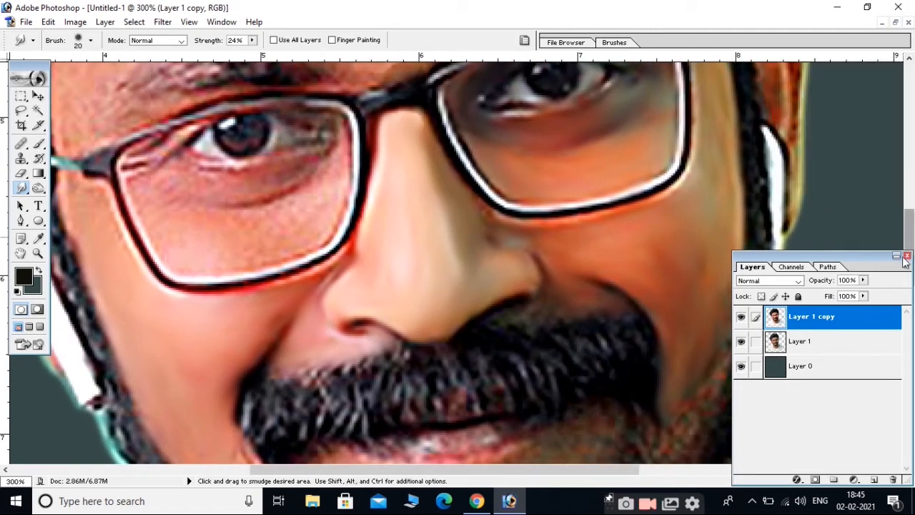
pyautogui.click(907, 256)
# Smooth the skin below and around the eye inside the lens on the image's left, finishing details with a size 9 brush.
pyautogui.moveTo(486, 316); pyautogui.dragTo(675, 351)
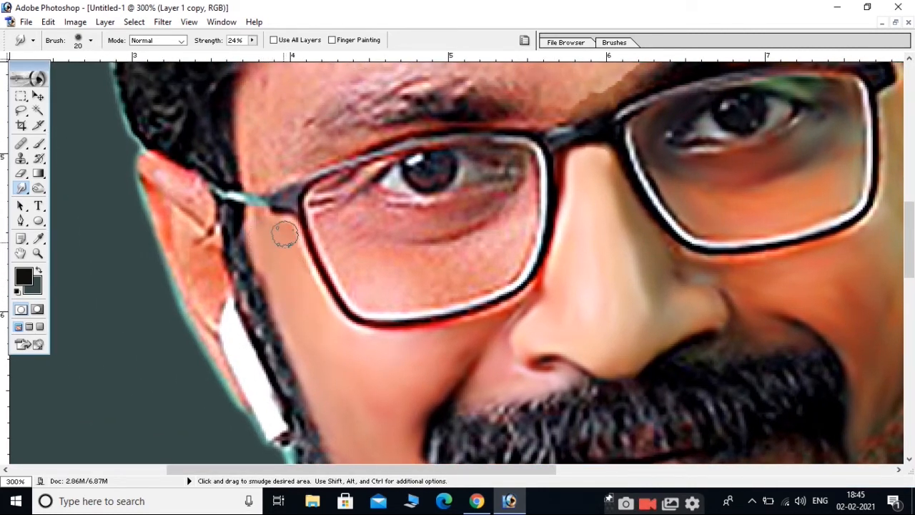
pyautogui.scroll(1, 323, 316)
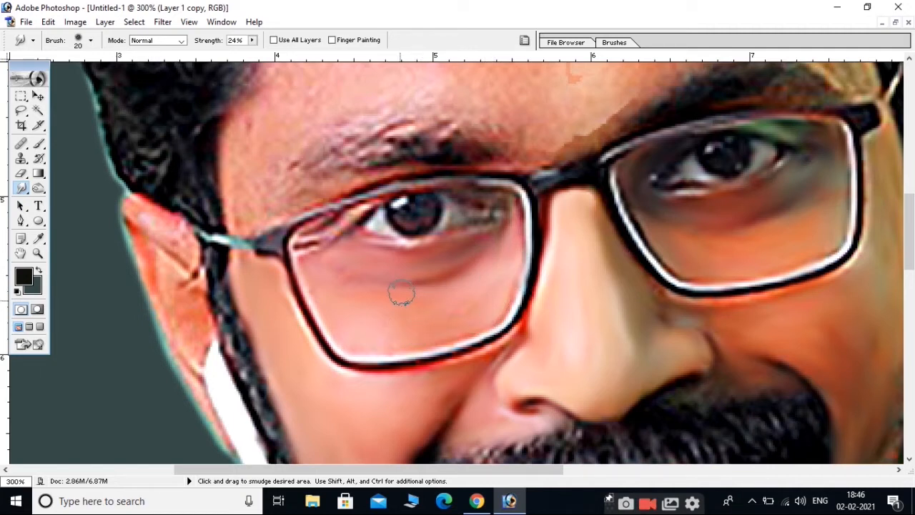
pyautogui.moveTo(432, 283); pyautogui.dragTo(389, 362)
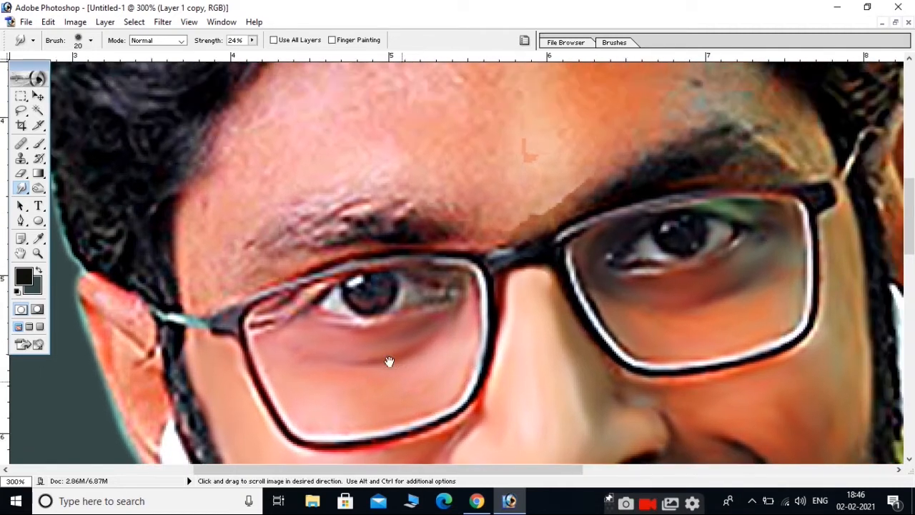
pyautogui.press('[')
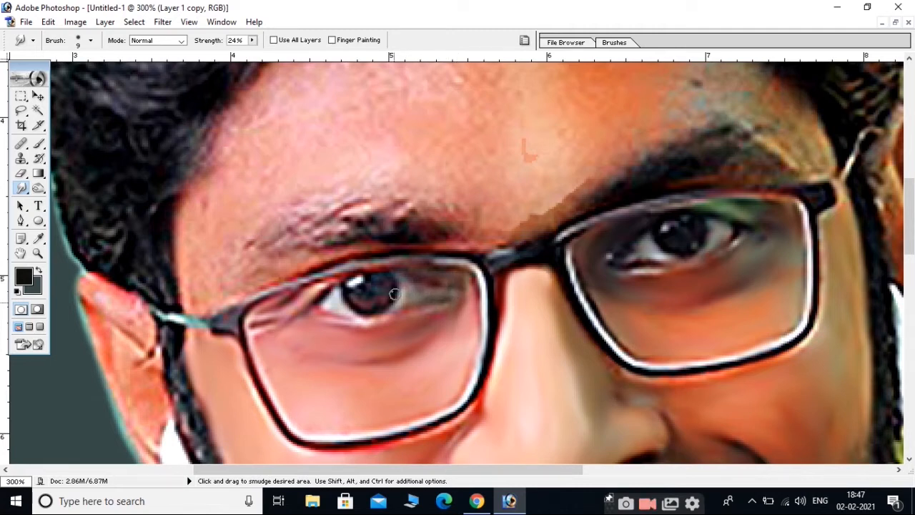
# Smudge the skin between the eyebrows and on the lower forehead smooth, enlarging the brush to size 30.
pyautogui.press(']')
pyautogui.press(']')
pyautogui.press(']')
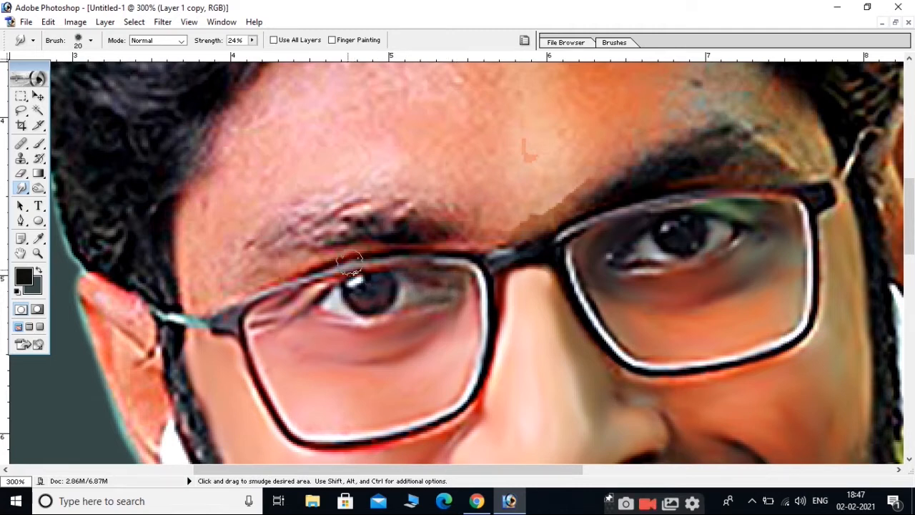
pyautogui.moveTo(511, 266); pyautogui.dragTo(427, 327)
pyautogui.moveTo(435, 289)
pyautogui.mouseDown()
pyautogui.moveTo(420, 273)
pyautogui.moveTo(469, 257)
pyautogui.moveTo(437, 213)
pyautogui.moveTo(348, 258)
pyautogui.mouseUp()
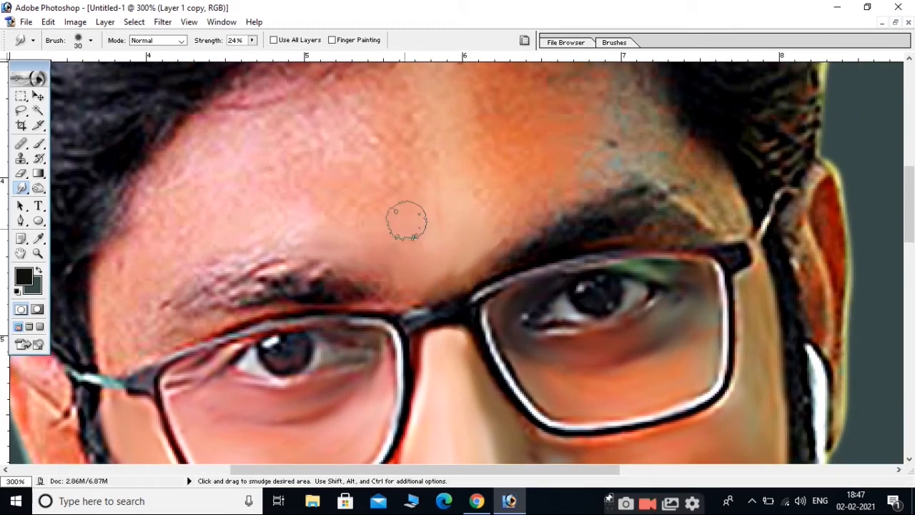
# Smooth the forehead skin above the eyebrow on the image's right with a size 20 smudge brush.
pyautogui.moveTo(500, 196)
pyautogui.mouseDown()
pyautogui.moveTo(382, 238)
pyautogui.moveTo(461, 221)
pyautogui.mouseUp()
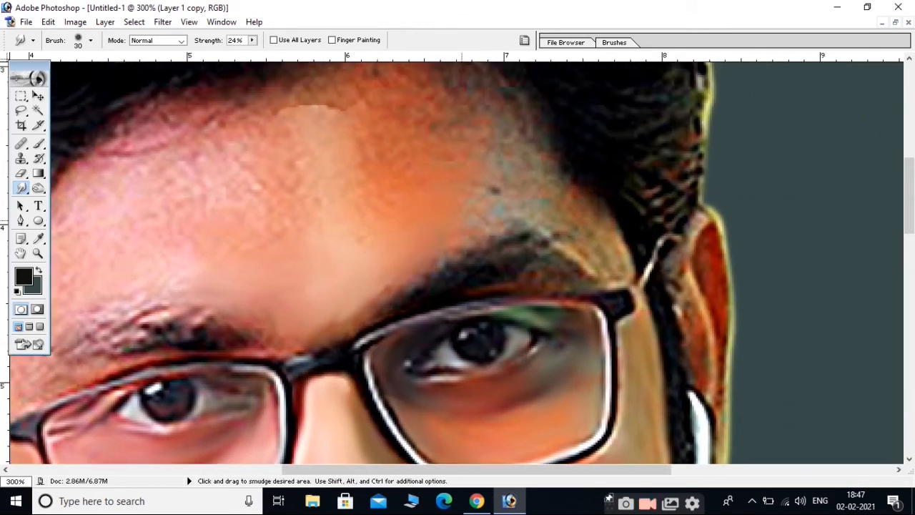
pyautogui.moveTo(525, 214)
pyautogui.mouseDown()
pyautogui.moveTo(575, 218)
pyautogui.moveTo(597, 249)
pyautogui.mouseUp()
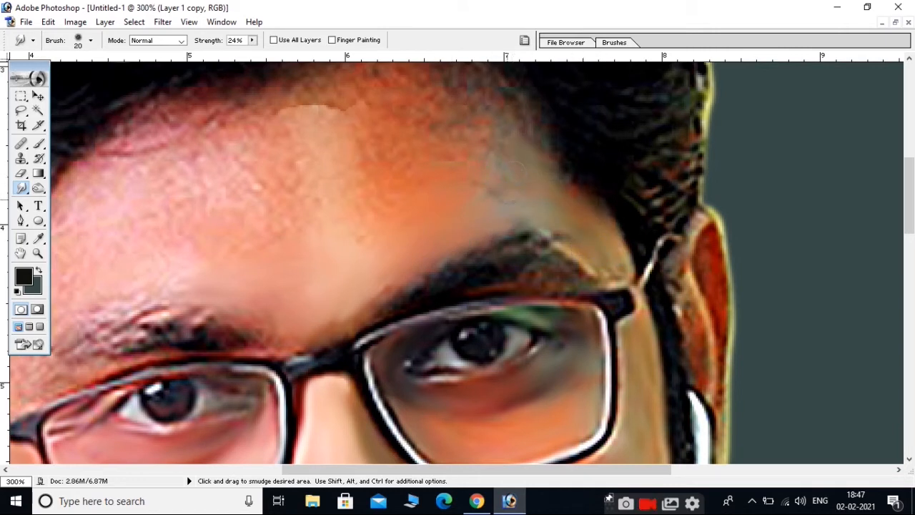
pyautogui.moveTo(435, 205); pyautogui.dragTo(481, 233)
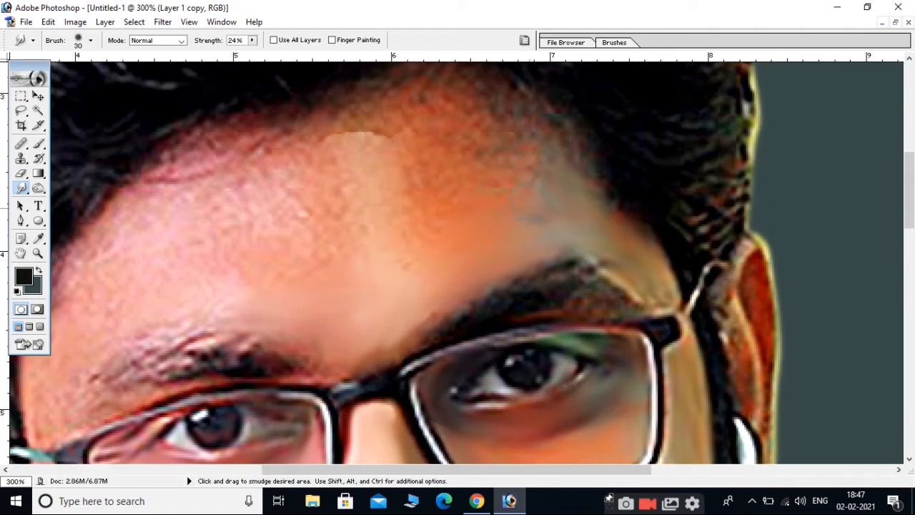
# Smudge the rest of the forehead smooth up to the hairline, varying the brush size between 10 and 40.
pyautogui.moveTo(401, 187); pyautogui.dragTo(472, 135)
pyautogui.press('[')
pyautogui.press('[')
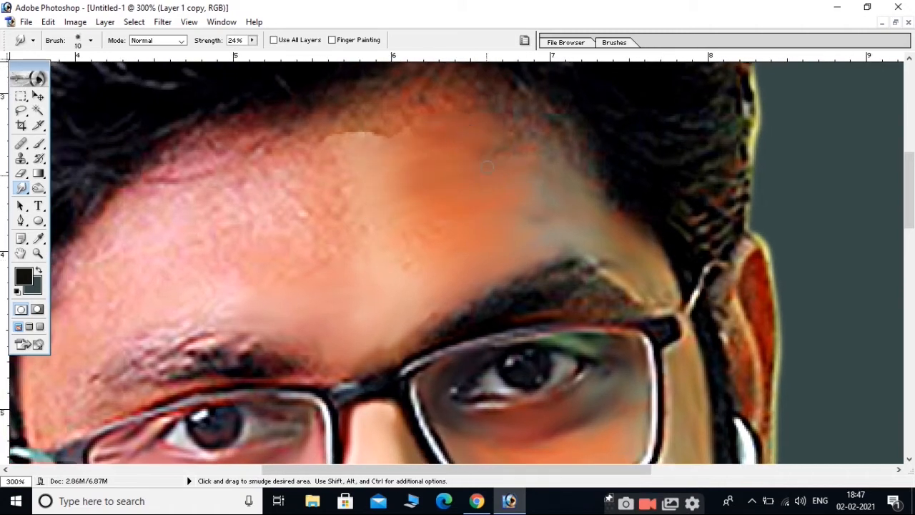
pyautogui.hotkey('ctrl', '-')
pyautogui.hotkey('ctrl', '+')
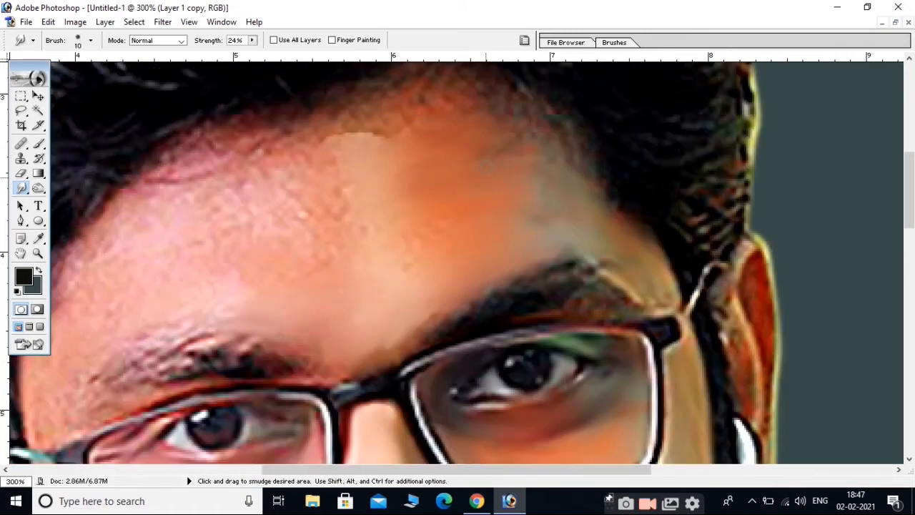
pyautogui.hotkey('ctrl', '-')
pyautogui.hotkey('ctrl', '-')
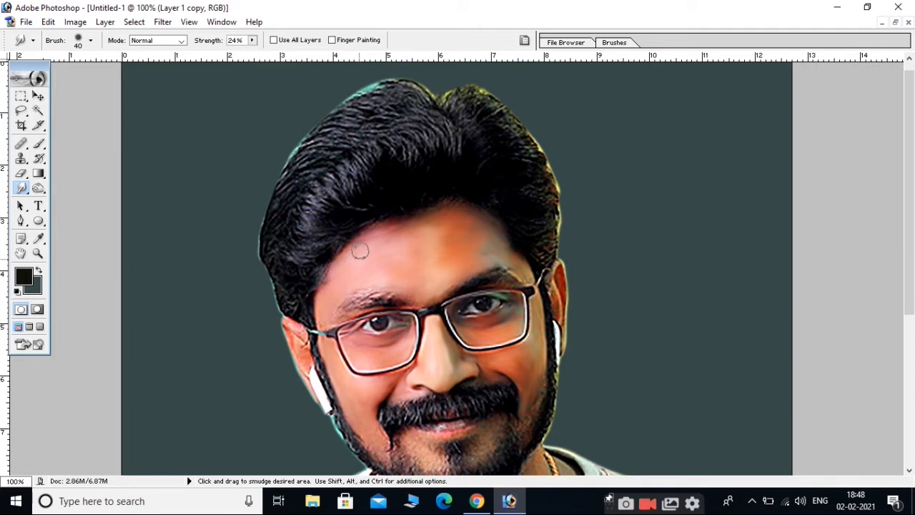
# Soften the eyebrow on the image's left and the skin around it with a size 30 smudge brush.
pyautogui.moveTo(465, 384); pyautogui.dragTo(506, 250)
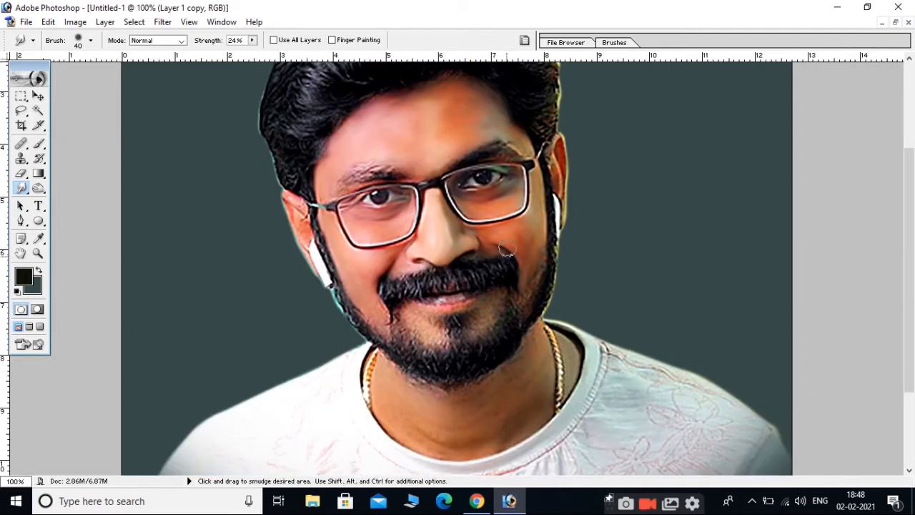
pyautogui.hotkey('ctrl', '+')
pyautogui.moveTo(342, 206); pyautogui.dragTo(494, 416)
pyautogui.press('[')
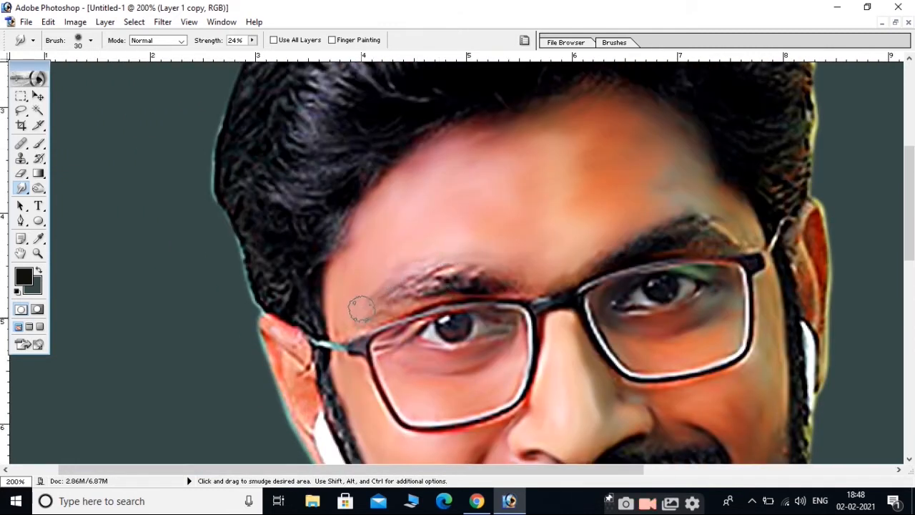
pyautogui.moveTo(519, 285)
pyautogui.mouseDown()
pyautogui.moveTo(452, 278)
pyautogui.moveTo(496, 274)
pyautogui.moveTo(440, 268)
pyautogui.moveTo(404, 305)
pyautogui.mouseUp()
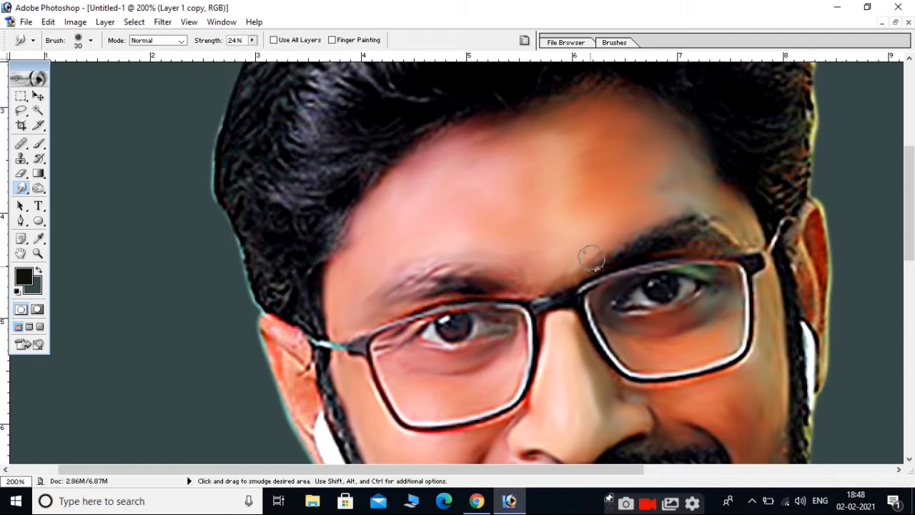
# Soften the eyebrow on the image's right and smudge the skin of the ears smooth, reducing the brush to size 20.
pyautogui.moveTo(670, 230)
pyautogui.mouseDown()
pyautogui.moveTo(703, 248)
pyautogui.moveTo(680, 220)
pyautogui.moveTo(743, 238)
pyautogui.mouseUp()
pyautogui.scroll(-5, 466, 241)
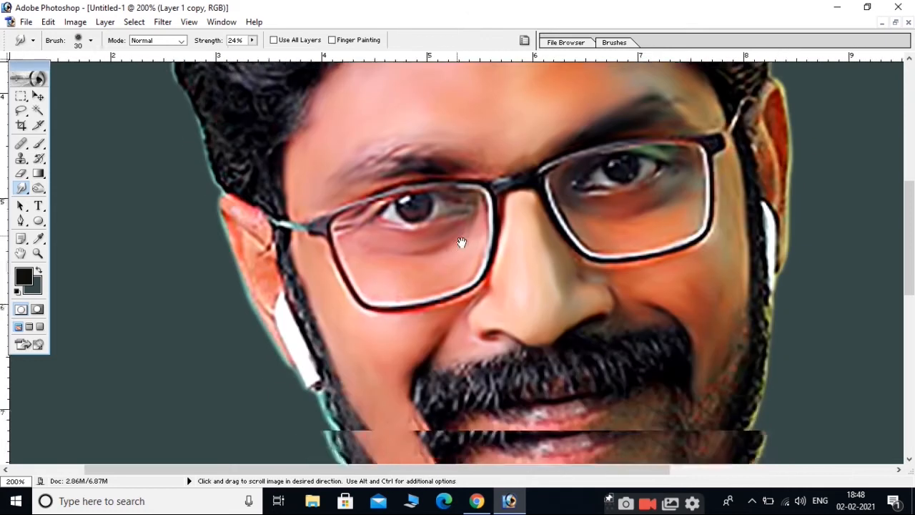
pyautogui.moveTo(259, 237)
pyautogui.mouseDown()
pyautogui.moveTo(252, 190)
pyautogui.moveTo(276, 285)
pyautogui.mouseUp()
pyautogui.moveTo(291, 335)
pyautogui.mouseDown()
pyautogui.moveTo(232, 248)
pyautogui.moveTo(235, 181)
pyautogui.moveTo(235, 196)
pyautogui.moveTo(271, 194)
pyautogui.moveTo(229, 170)
pyautogui.moveTo(229, 206)
pyautogui.moveTo(256, 252)
pyautogui.moveTo(267, 222)
pyautogui.mouseUp()
pyautogui.hscroll(5, 672, 310)
pyautogui.scroll(2, 562, 201)
pyautogui.moveTo(563, 129)
pyautogui.mouseDown()
pyautogui.moveTo(583, 166)
pyautogui.moveTo(587, 215)
pyautogui.moveTo(577, 342)
pyautogui.mouseUp()
pyautogui.moveTo(378, 140); pyautogui.dragTo(563, 234)
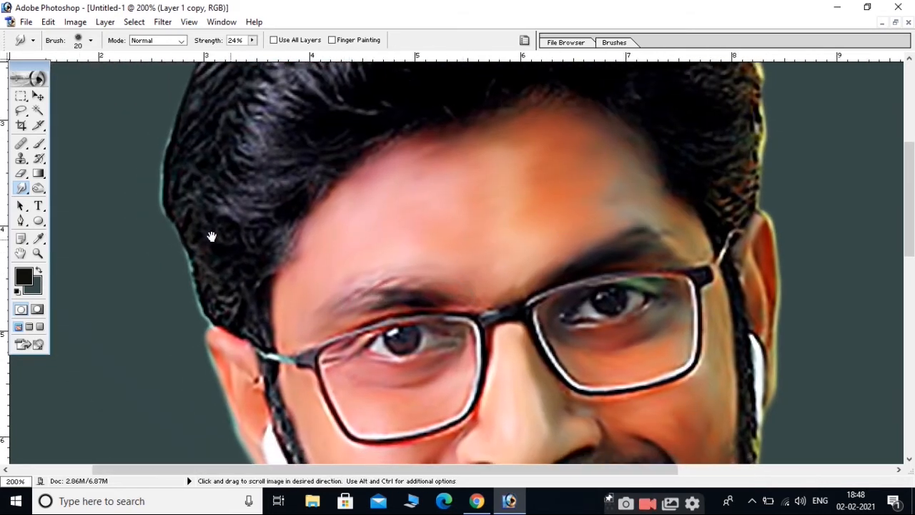
# Darken the eyebrow on the image's left with the Burn tool at size 20, Midtones range and 50% exposure.
pyautogui.click(38, 187)
pyautogui.click(38, 187)
pyautogui.click(91, 187)
pyautogui.click(39, 187)
pyautogui.click(89, 200)
pyautogui.moveTo(440, 301)
pyautogui.mouseDown()
pyautogui.moveTo(388, 296)
pyautogui.moveTo(334, 310)
pyautogui.mouseUp()
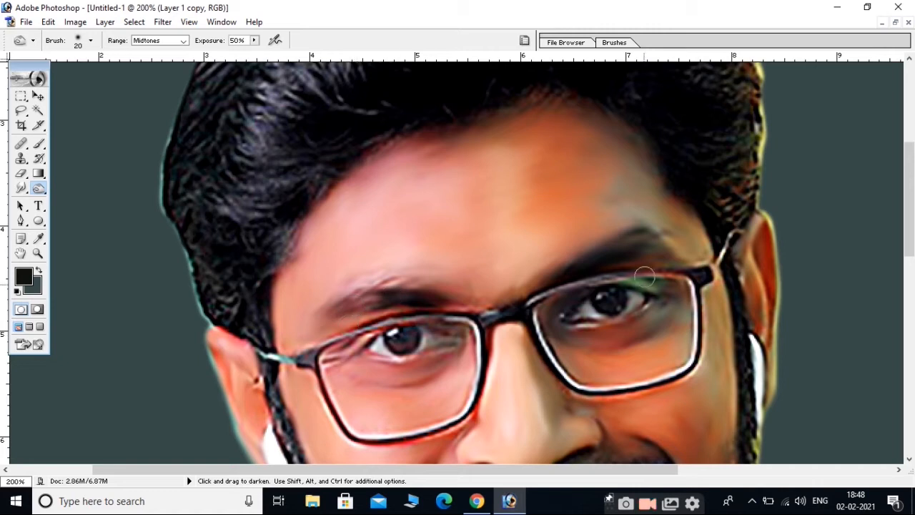
pyautogui.scroll(-4, 471, 329)
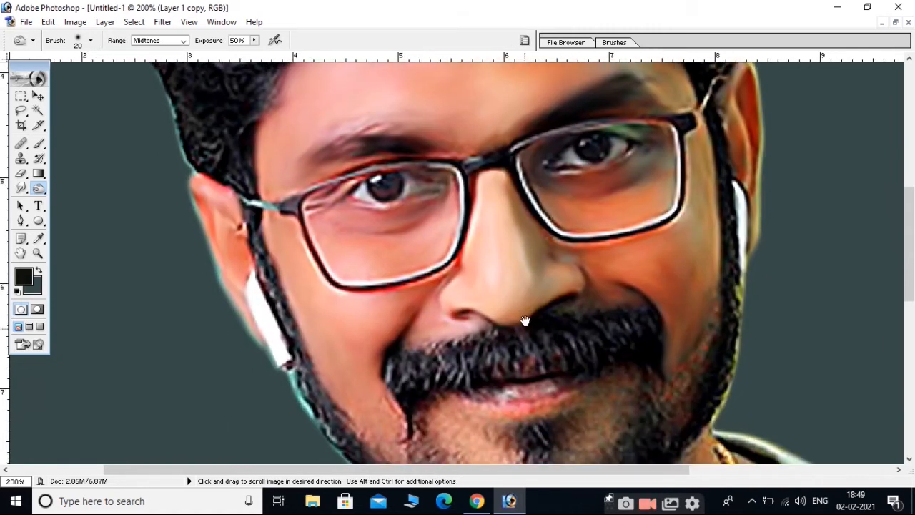
# Smudge the lips and the bare chin skin below them smooth with a size 20 brush at 24% strength.
pyautogui.click(38, 96)
pyautogui.click(21, 187)
pyautogui.scroll(-3, 506, 349)
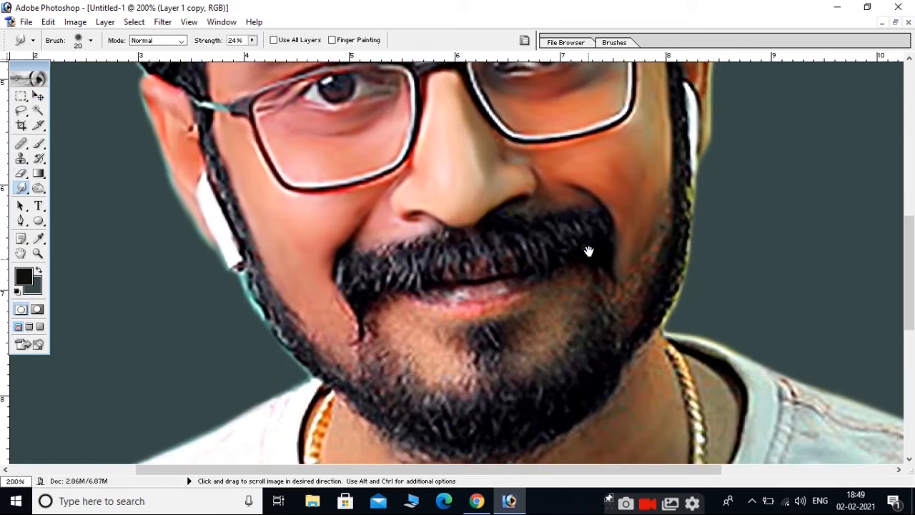
pyautogui.moveTo(491, 303)
pyautogui.mouseDown()
pyautogui.moveTo(420, 299)
pyautogui.moveTo(526, 281)
pyautogui.moveTo(529, 294)
pyautogui.mouseUp()
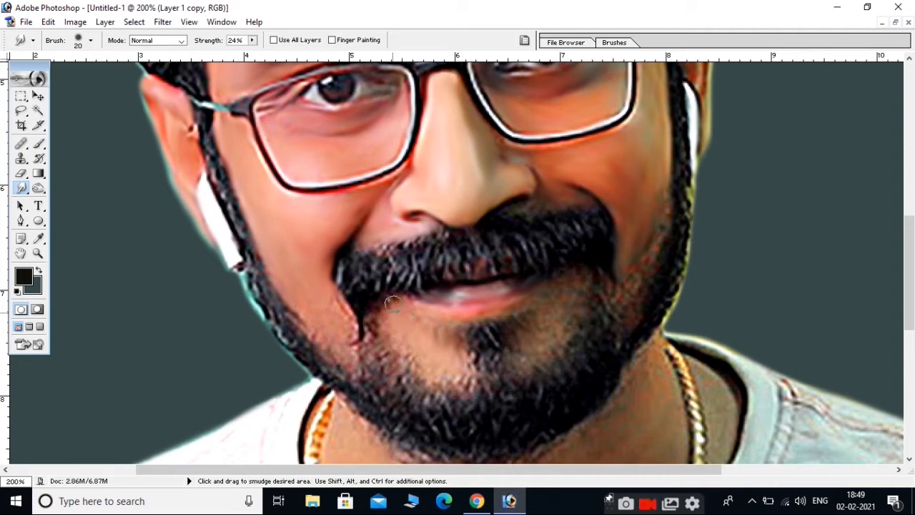
pyautogui.moveTo(522, 332); pyautogui.dragTo(514, 349)
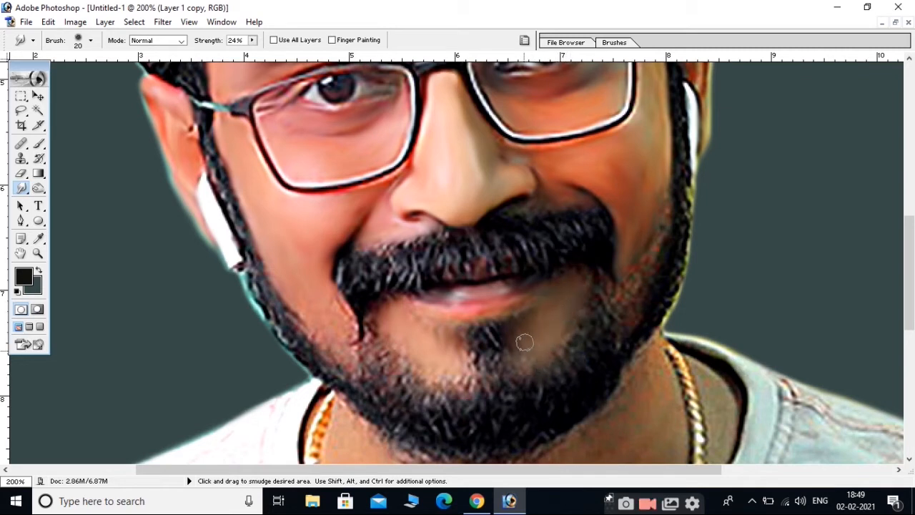
pyautogui.moveTo(565, 332); pyautogui.dragTo(467, 374)
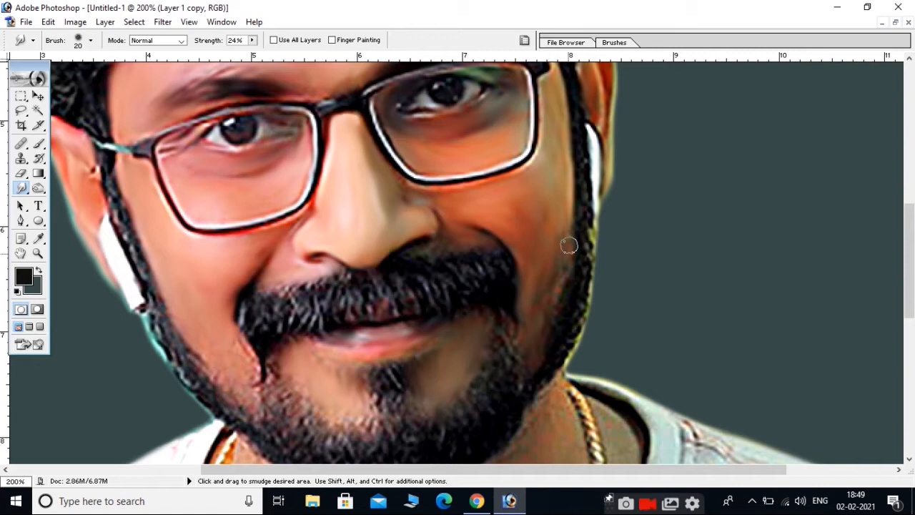
# Smudge the cheek skin bordering the beard smooth on both sides of the face with the size 20 brush.
pyautogui.moveTo(522, 330); pyautogui.dragTo(706, 251)
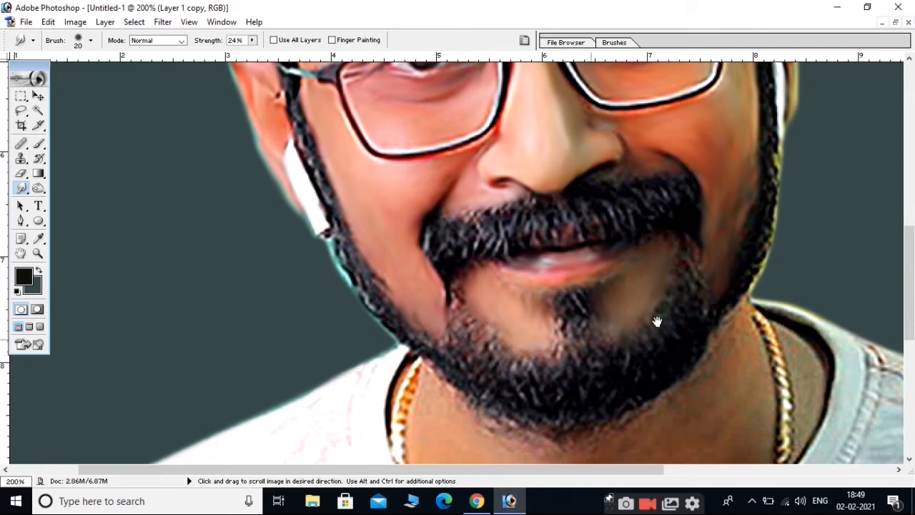
pyautogui.moveTo(564, 336); pyautogui.dragTo(493, 354)
pyautogui.moveTo(613, 329); pyautogui.dragTo(589, 406)
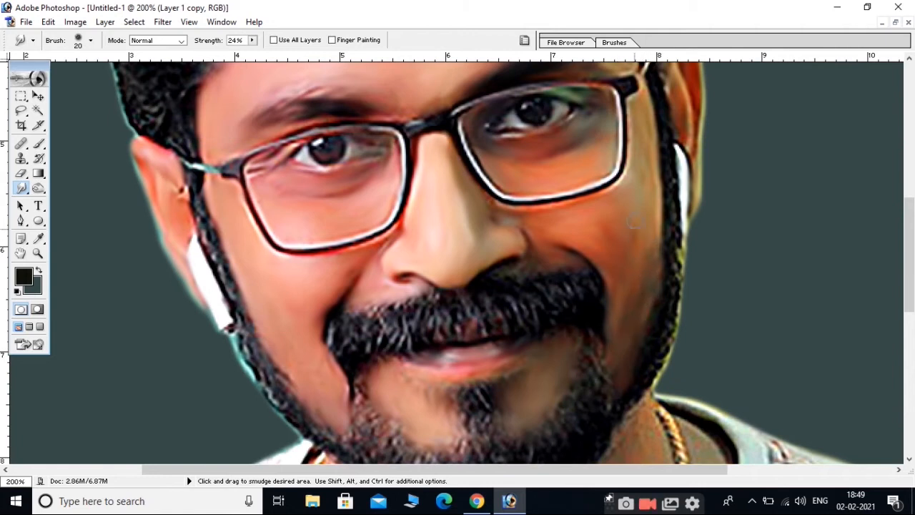
pyautogui.moveTo(519, 255); pyautogui.dragTo(533, 341)
pyautogui.moveTo(422, 181); pyautogui.dragTo(442, 254)
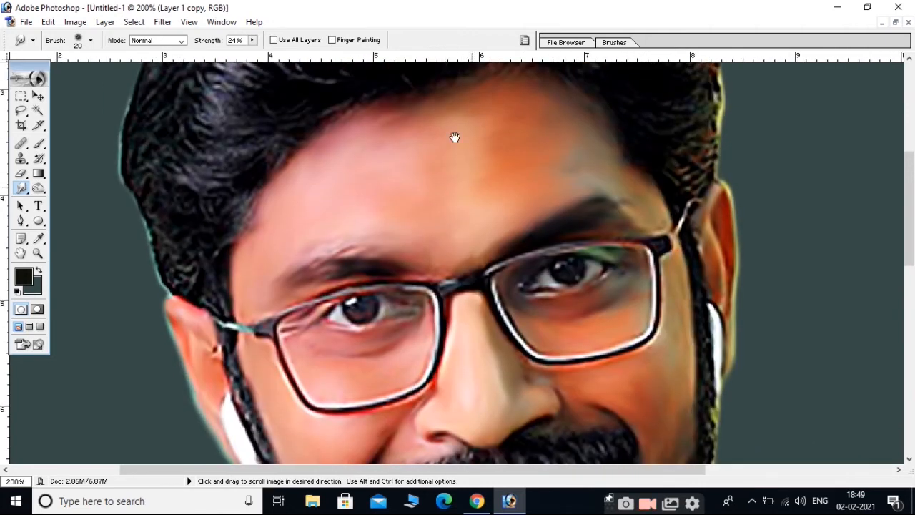
# Choose the three-dot 11 px brush tip for the Smudge tool.
pyautogui.hotkey('ctrl', '-')
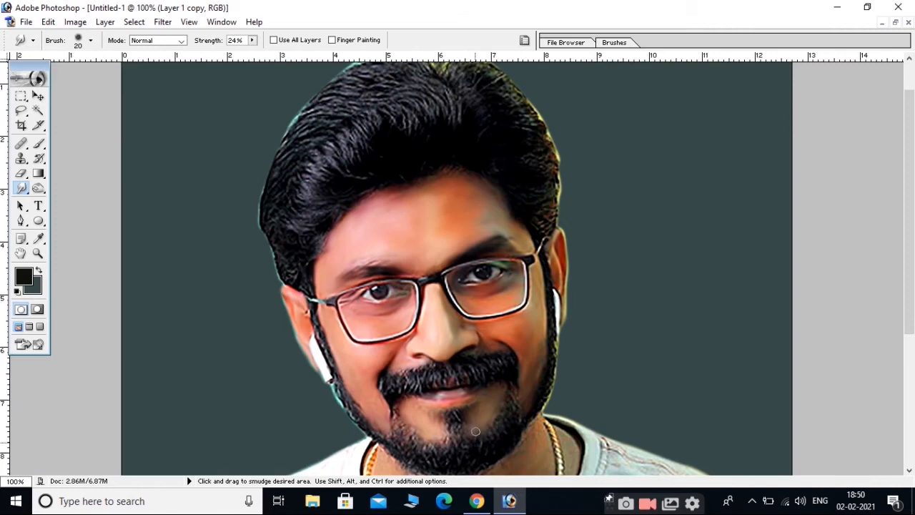
pyautogui.scroll(-3, 474, 432)
pyautogui.rightClick(460, 365)
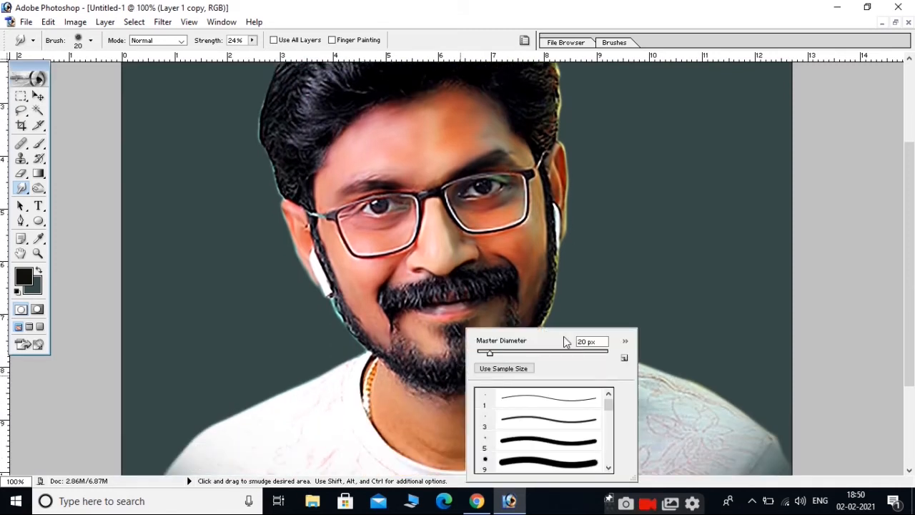
pyautogui.rightClick(617, 185)
pyautogui.scroll(-2, 679, 300)
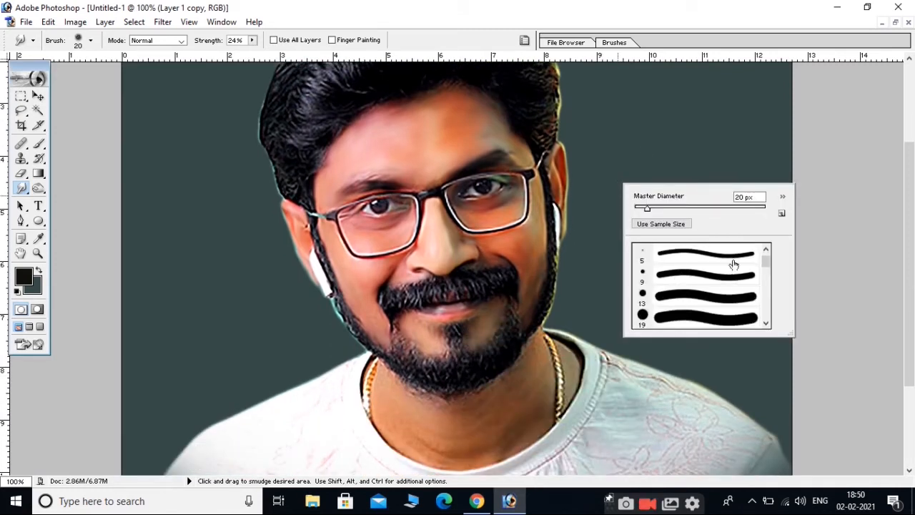
pyautogui.moveTo(764, 262); pyautogui.dragTo(776, 315)
pyautogui.click(698, 299)
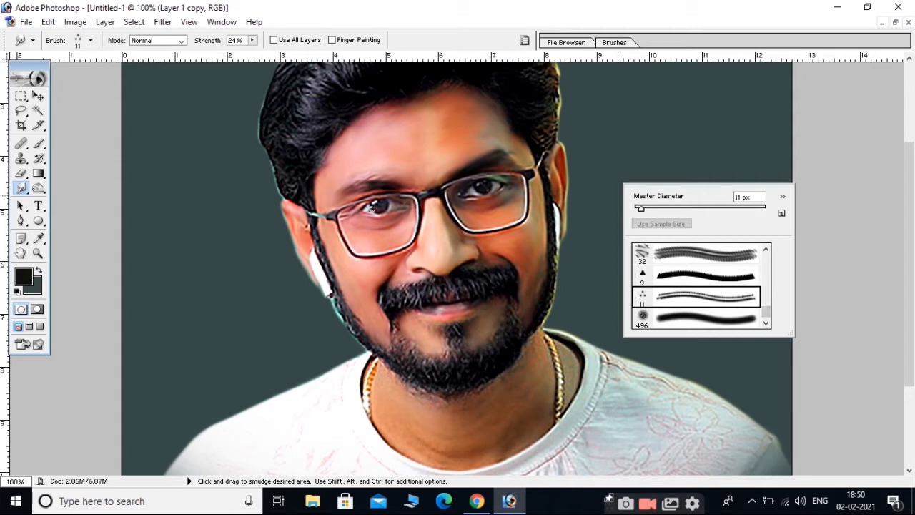
pyautogui.click(316, 116)
# Set the smudge strength to 50% and smudge the moustache into soft hair strands.
pyautogui.hotkey('ctrl', '+')
pyautogui.hotkey('ctrl', '+')
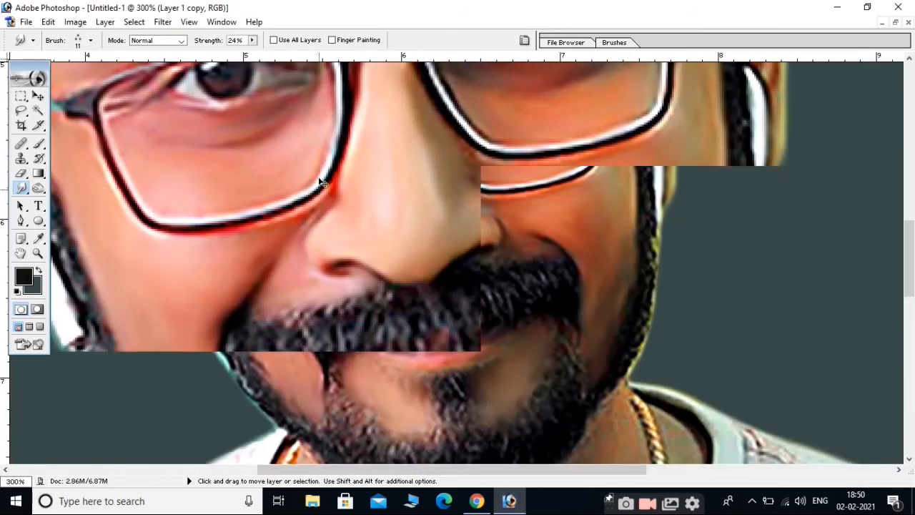
pyautogui.moveTo(461, 327); pyautogui.dragTo(482, 247)
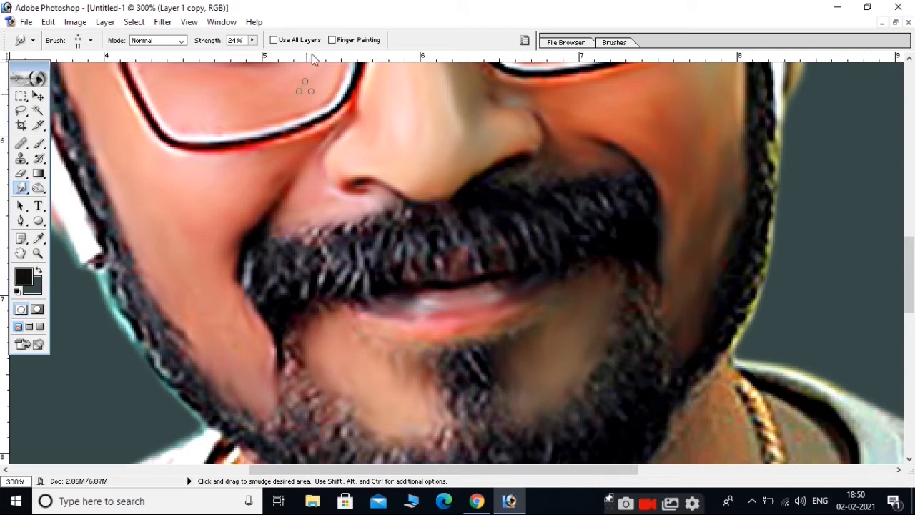
pyautogui.moveTo(252, 43); pyautogui.dragTo(257, 57)
pyautogui.click(529, 211)
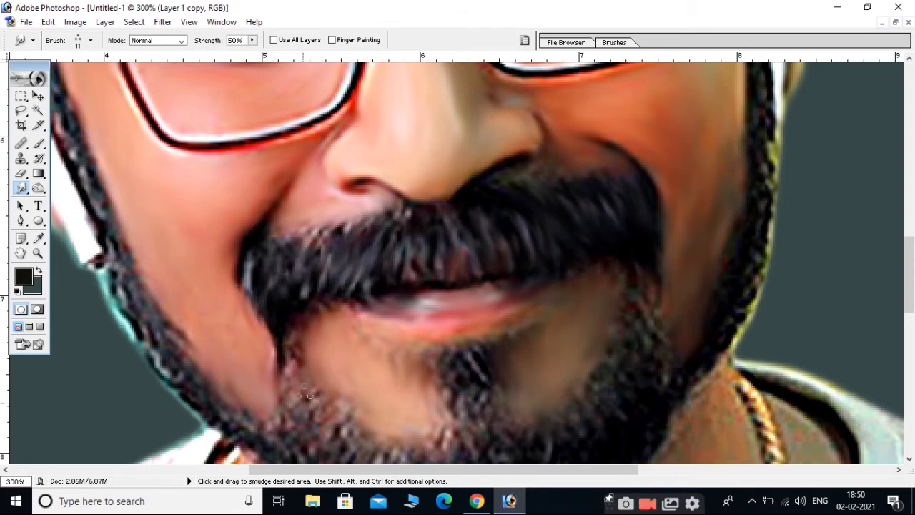
# Smudge the tuft below the lip and the chin beard on the image's right into soft strands.
pyautogui.press('space')
pyautogui.moveTo(503, 383); pyautogui.dragTo(498, 308)
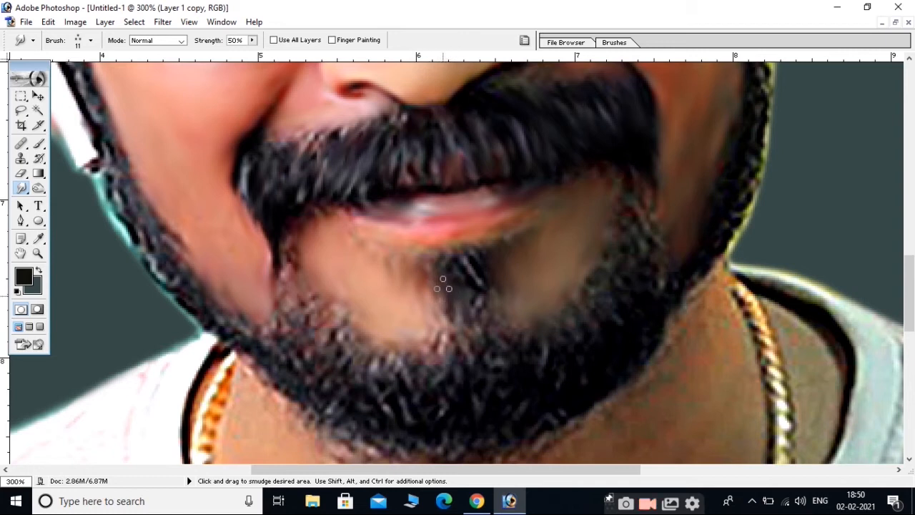
pyautogui.moveTo(465, 264)
pyautogui.mouseDown()
pyautogui.moveTo(492, 281)
pyautogui.moveTo(485, 271)
pyautogui.moveTo(464, 361)
pyautogui.moveTo(435, 388)
pyautogui.moveTo(472, 378)
pyautogui.mouseUp()
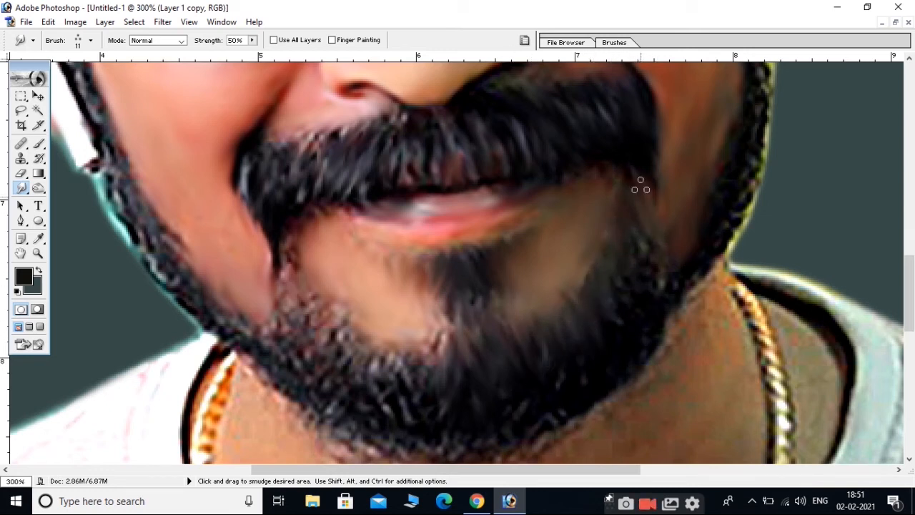
# Smudge the chin beard on the image's left and along its lower edge into soft strands.
pyautogui.moveTo(336, 348); pyautogui.dragTo(372, 354)
pyautogui.moveTo(319, 266)
pyautogui.mouseDown()
pyautogui.moveTo(327, 293)
pyautogui.moveTo(318, 291)
pyautogui.mouseUp()
pyautogui.moveTo(370, 334)
pyautogui.mouseDown()
pyautogui.moveTo(386, 378)
pyautogui.moveTo(351, 380)
pyautogui.mouseUp()
pyautogui.moveTo(331, 340)
pyautogui.mouseDown()
pyautogui.moveTo(334, 375)
pyautogui.moveTo(326, 367)
pyautogui.mouseUp()
pyautogui.moveTo(371, 331); pyautogui.dragTo(325, 221)
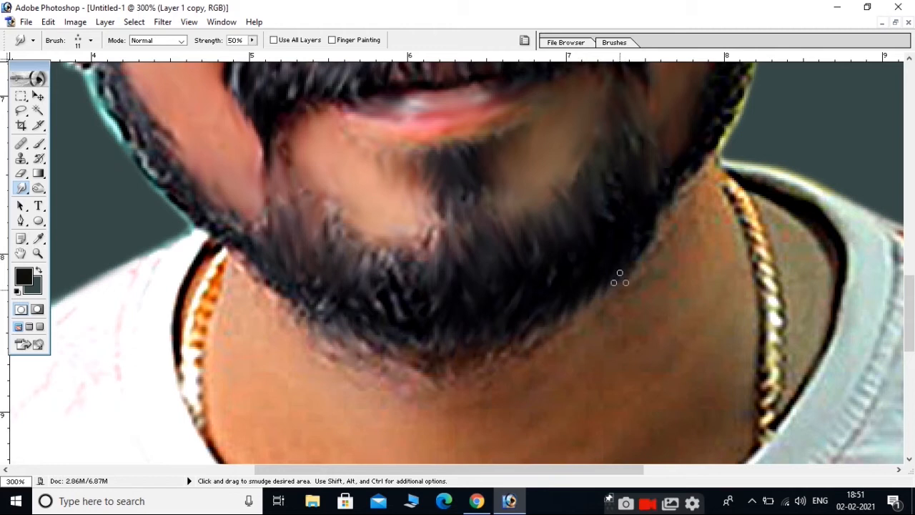
pyautogui.moveTo(555, 262); pyautogui.dragTo(615, 340)
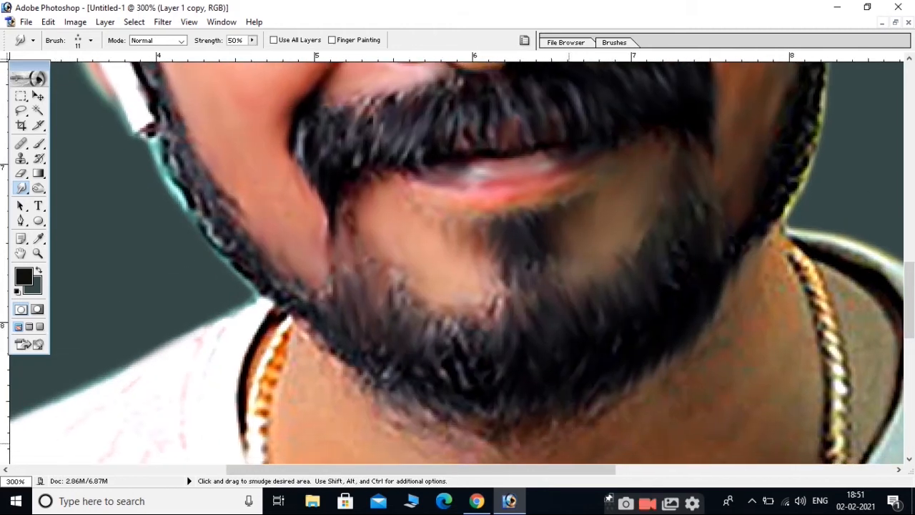
# Smudge the jawline beard and sideburn on the image's left along the hair direction, up beside the earphone.
pyautogui.moveTo(519, 429)
pyautogui.mouseDown()
pyautogui.moveTo(506, 354)
pyautogui.moveTo(425, 337)
pyautogui.moveTo(370, 309)
pyautogui.moveTo(244, 200)
pyautogui.mouseUp()
pyautogui.moveTo(243, 195)
pyautogui.mouseDown()
pyautogui.moveTo(351, 335)
pyautogui.moveTo(264, 268)
pyautogui.moveTo(233, 194)
pyautogui.moveTo(240, 244)
pyautogui.moveTo(235, 192)
pyautogui.moveTo(291, 267)
pyautogui.mouseUp()
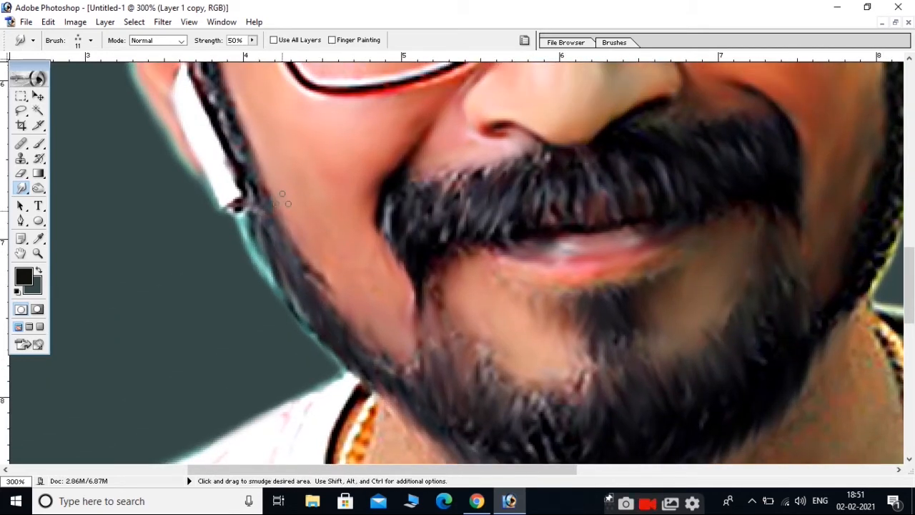
pyautogui.moveTo(252, 188); pyautogui.dragTo(280, 293)
pyautogui.moveTo(248, 207); pyautogui.dragTo(213, 130)
pyautogui.moveTo(237, 159); pyautogui.dragTo(228, 141)
# Smudge the sideburn and jawline beard on the image's right into smooth strands.
pyautogui.moveTo(382, 253); pyautogui.dragTo(236, 215)
pyautogui.moveTo(708, 359)
pyautogui.mouseDown()
pyautogui.moveTo(528, 334)
pyautogui.moveTo(507, 349)
pyautogui.moveTo(541, 350)
pyautogui.moveTo(561, 330)
pyautogui.moveTo(553, 313)
pyautogui.moveTo(580, 275)
pyautogui.moveTo(587, 214)
pyautogui.moveTo(578, 180)
pyautogui.moveTo(591, 143)
pyautogui.mouseUp()
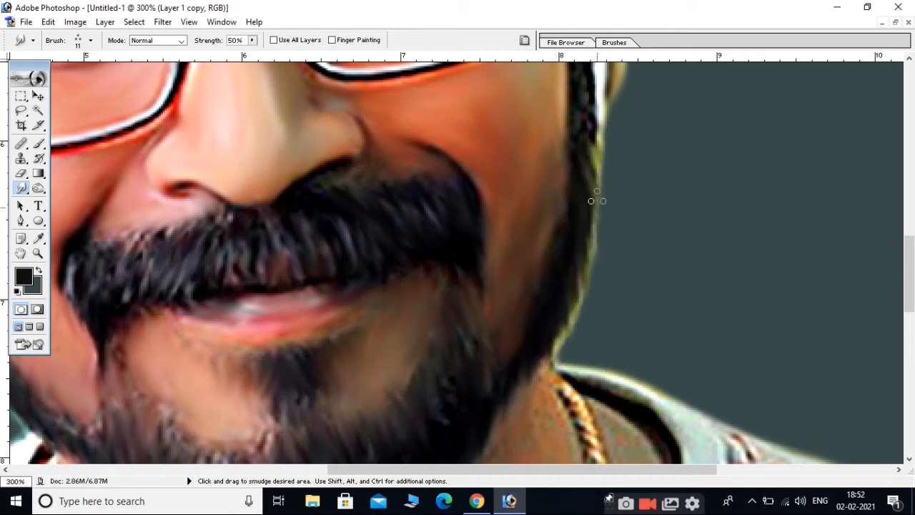
pyautogui.moveTo(578, 206); pyautogui.dragTo(594, 303)
pyautogui.moveTo(600, 246)
pyautogui.mouseDown()
pyautogui.moveTo(593, 202)
pyautogui.moveTo(605, 154)
pyautogui.moveTo(639, 293)
pyautogui.mouseUp()
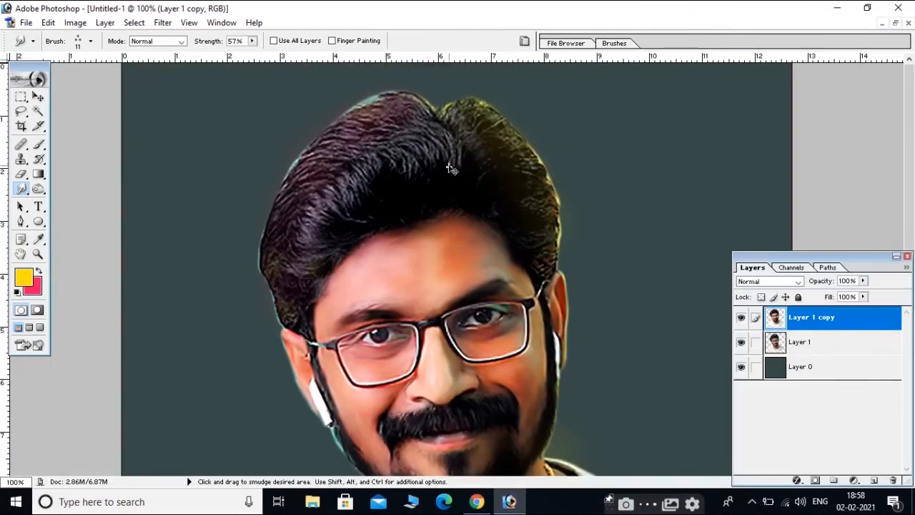
# Smudge the hair above the ear on the image's right outward past its edge, using the 11 px three-dot brush at 57% strength.
pyautogui.hotkey('ctrl', '+')
pyautogui.moveTo(478, 215); pyautogui.dragTo(481, 371)
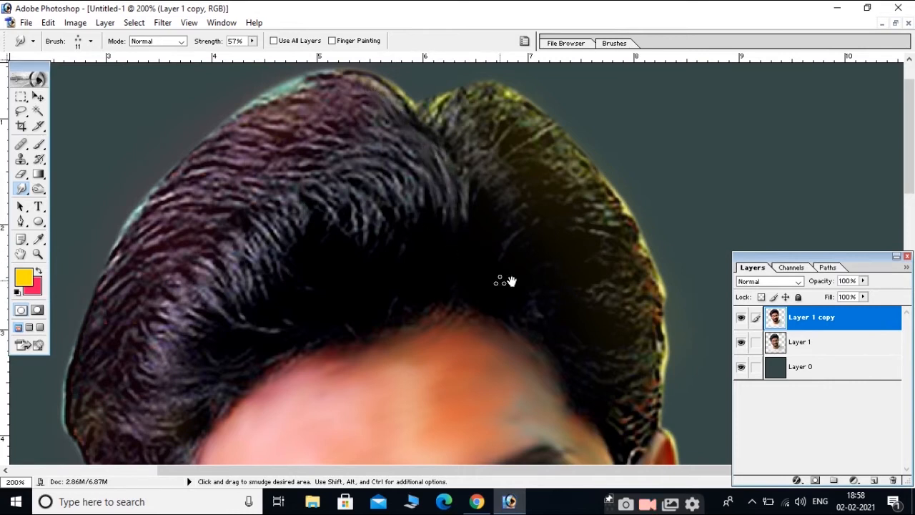
pyautogui.moveTo(500, 269); pyautogui.dragTo(409, 192)
pyautogui.moveTo(505, 237); pyautogui.dragTo(487, 215)
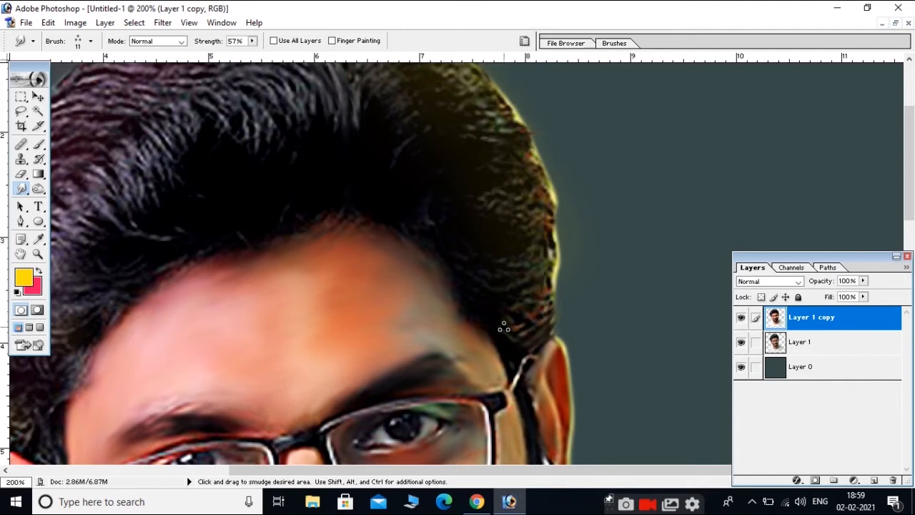
pyautogui.moveTo(503, 325)
pyautogui.mouseDown()
pyautogui.moveTo(547, 287)
pyautogui.moveTo(559, 261)
pyautogui.mouseUp()
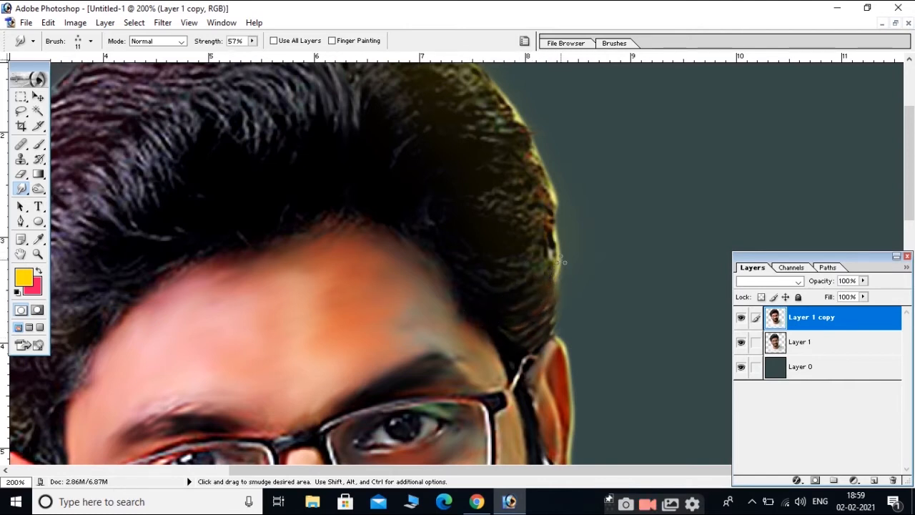
pyautogui.moveTo(498, 282); pyautogui.dragTo(547, 262)
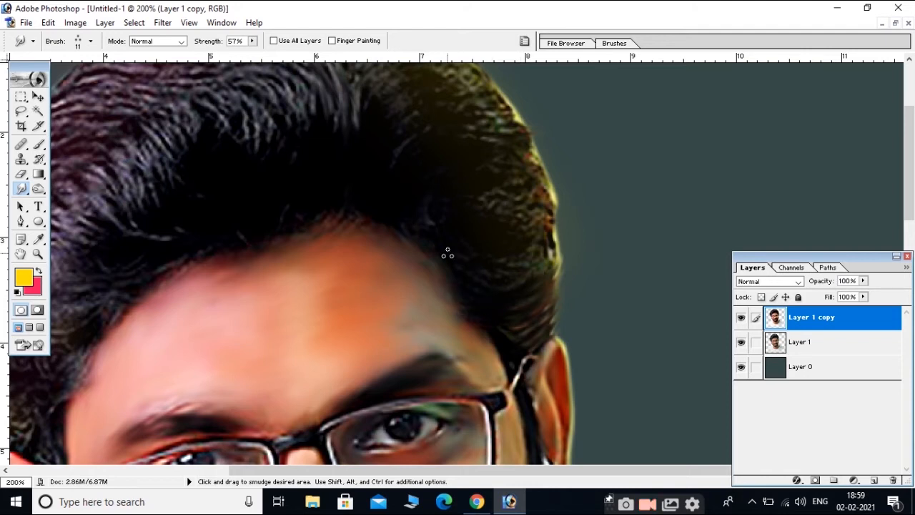
pyautogui.moveTo(522, 265)
pyautogui.mouseDown()
pyautogui.moveTo(554, 244)
pyautogui.moveTo(557, 230)
pyautogui.mouseUp()
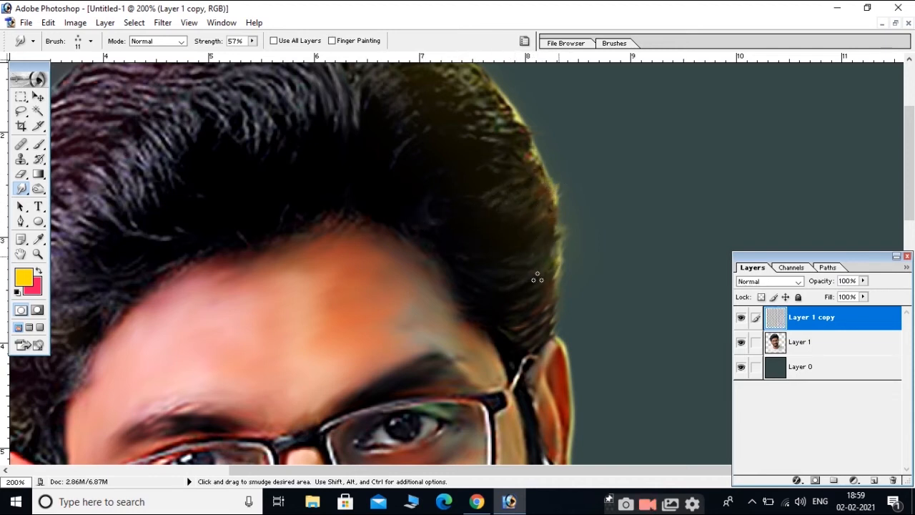
# Smudge the hair midway up the image's right side outward into soft strands across the yellow-lit edge.
pyautogui.moveTo(469, 255); pyautogui.dragTo(513, 334)
pyautogui.moveTo(545, 243); pyautogui.dragTo(593, 228)
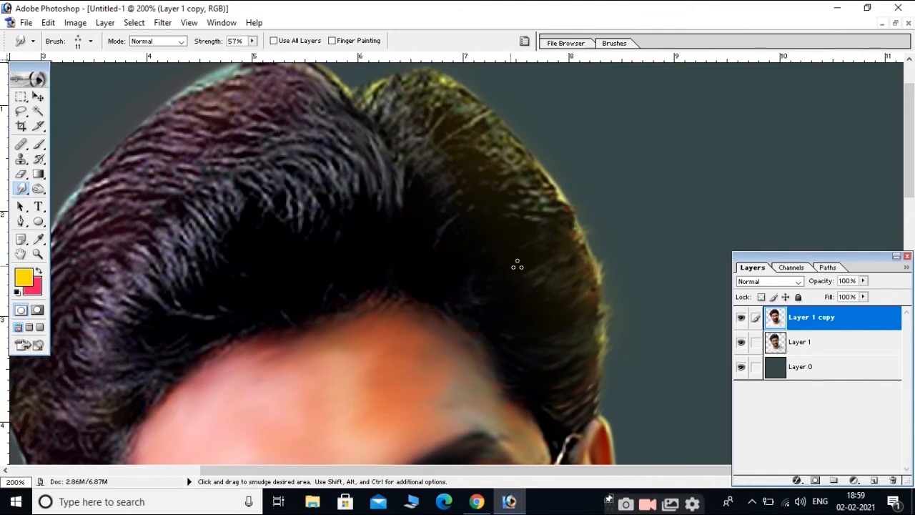
pyautogui.moveTo(528, 214); pyautogui.dragTo(569, 205)
pyautogui.moveTo(532, 235); pyautogui.dragTo(581, 223)
pyautogui.moveTo(535, 270); pyautogui.dragTo(583, 242)
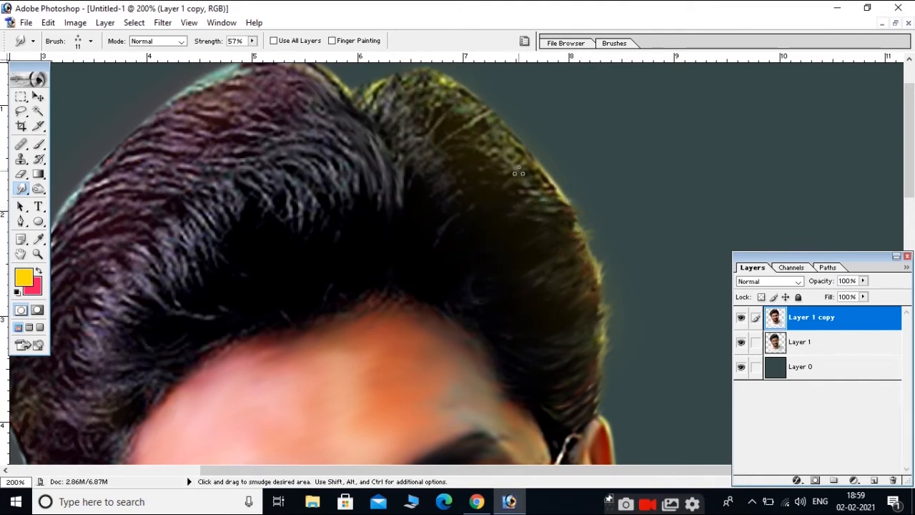
# Smudge the crown hair to the right of the parting upward and outward into smooth strands.
pyautogui.moveTo(463, 222); pyautogui.dragTo(498, 277)
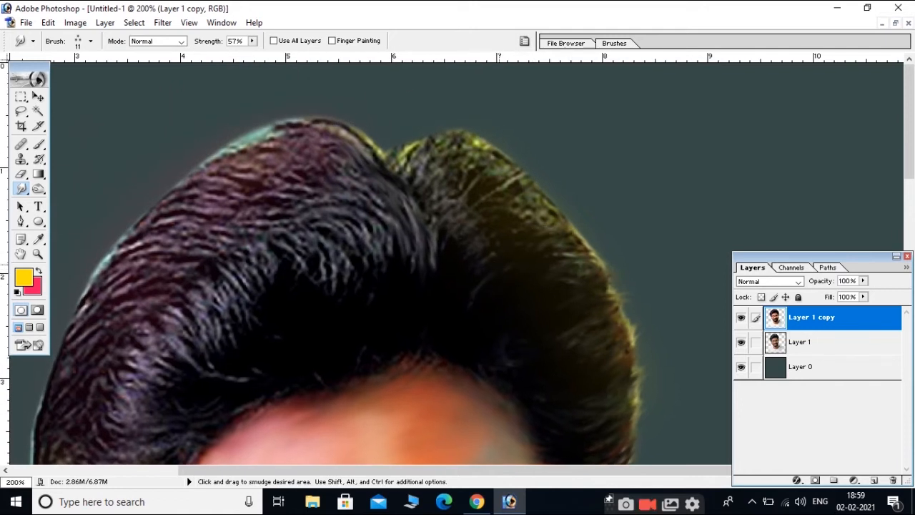
pyautogui.moveTo(495, 223); pyautogui.dragTo(534, 204)
pyautogui.moveTo(458, 221); pyautogui.dragTo(517, 175)
pyautogui.moveTo(455, 202)
pyautogui.mouseDown()
pyautogui.moveTo(495, 156)
pyautogui.moveTo(478, 141)
pyautogui.mouseUp()
pyautogui.moveTo(434, 172); pyautogui.dragTo(452, 136)
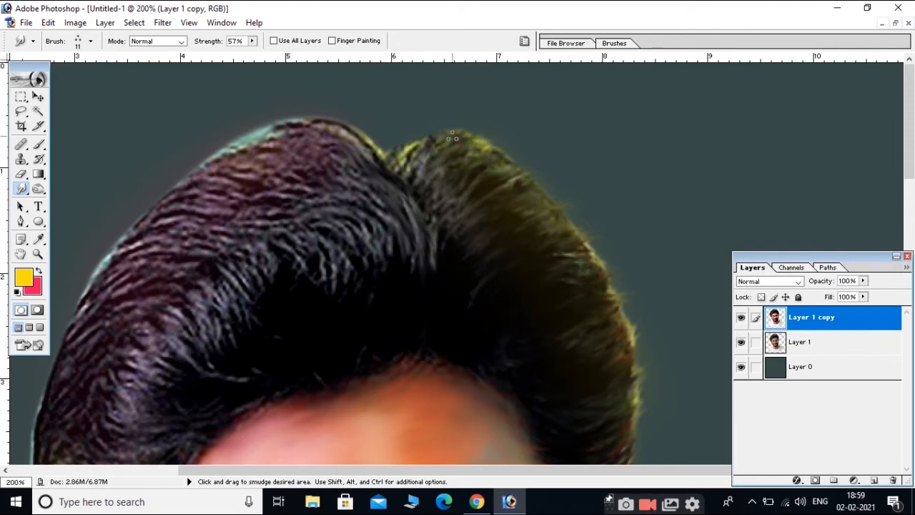
pyautogui.moveTo(469, 192)
pyautogui.mouseDown()
pyautogui.moveTo(564, 239)
pyautogui.moveTo(580, 293)
pyautogui.mouseUp()
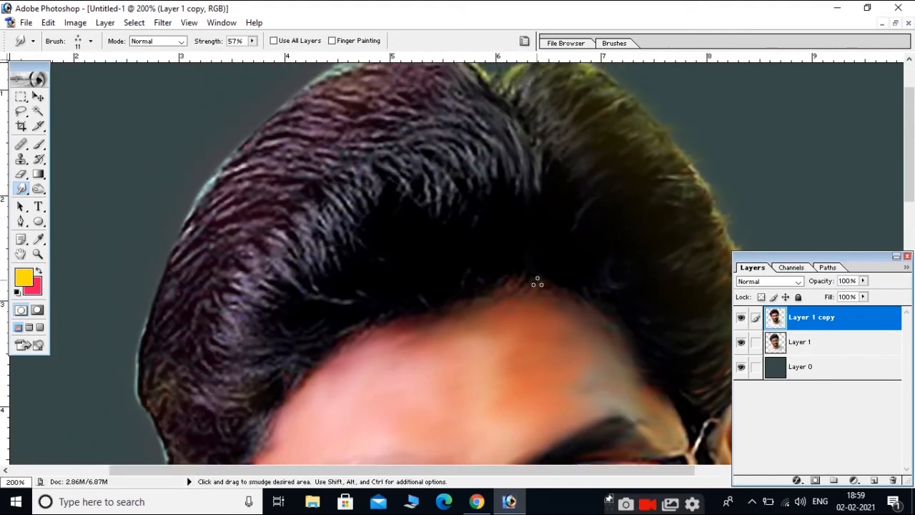
# Smudge the crown hair between the parting and the image's left edge into smooth strands following the hair's curve.
pyautogui.moveTo(524, 236); pyautogui.dragTo(517, 298)
pyautogui.moveTo(421, 116); pyautogui.dragTo(493, 163)
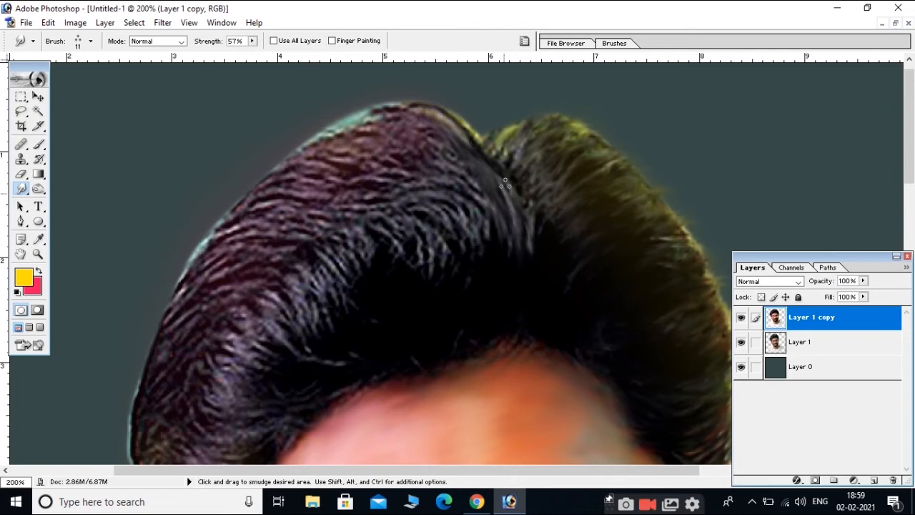
pyautogui.moveTo(376, 115)
pyautogui.mouseDown()
pyautogui.moveTo(479, 159)
pyautogui.moveTo(415, 128)
pyautogui.moveTo(479, 205)
pyautogui.mouseUp()
pyautogui.moveTo(343, 130); pyautogui.dragTo(488, 265)
pyautogui.moveTo(361, 124); pyautogui.dragTo(452, 232)
pyautogui.moveTo(328, 131); pyautogui.dragTo(394, 268)
pyautogui.moveTo(312, 127); pyautogui.dragTo(338, 192)
pyautogui.moveTo(390, 315)
pyautogui.mouseDown()
pyautogui.moveTo(406, 200)
pyautogui.moveTo(417, 261)
pyautogui.mouseUp()
pyautogui.moveTo(335, 99); pyautogui.dragTo(420, 190)
pyautogui.moveTo(329, 129); pyautogui.dragTo(388, 194)
pyautogui.moveTo(263, 135); pyautogui.dragTo(363, 255)
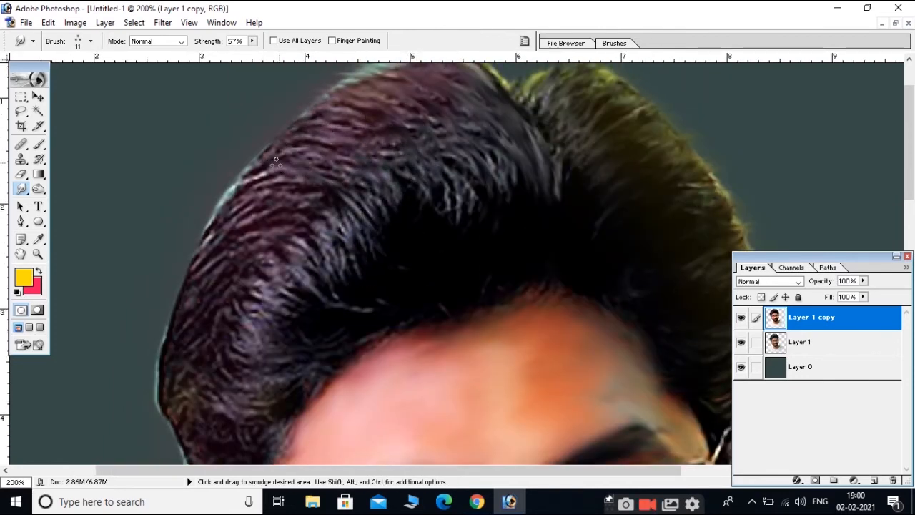
# Smudge the hair above the ear on the image's left into soft strands blending across its outline.
pyautogui.moveTo(300, 313); pyautogui.dragTo(372, 223)
pyautogui.moveTo(331, 373); pyautogui.dragTo(344, 296)
pyautogui.moveTo(276, 322); pyautogui.dragTo(329, 371)
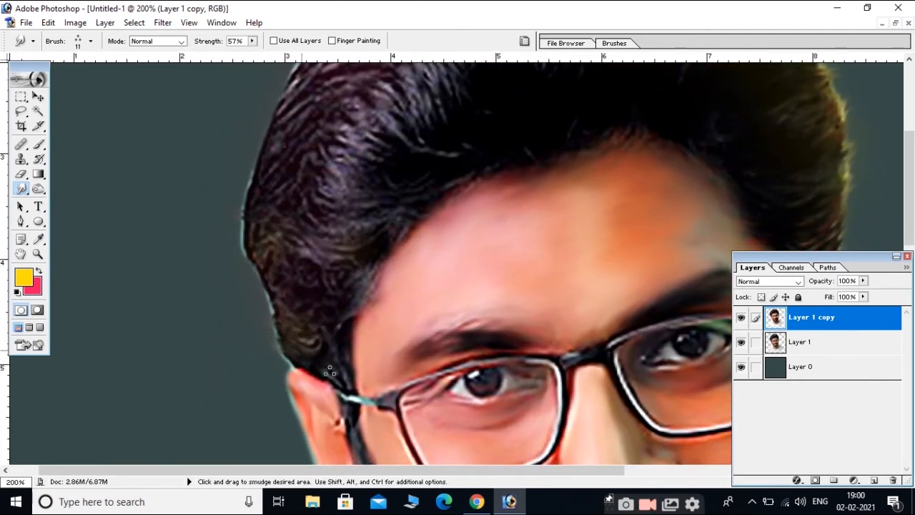
pyautogui.moveTo(282, 318)
pyautogui.mouseDown()
pyautogui.moveTo(240, 252)
pyautogui.moveTo(247, 193)
pyautogui.moveTo(285, 283)
pyautogui.mouseUp()
pyautogui.moveTo(327, 323); pyautogui.dragTo(337, 328)
pyautogui.moveTo(288, 271); pyautogui.dragTo(337, 291)
pyautogui.moveTo(241, 256)
pyautogui.mouseDown()
pyautogui.moveTo(253, 223)
pyautogui.moveTo(315, 231)
pyautogui.moveTo(318, 258)
pyautogui.mouseUp()
# Smudge the upper hair outline on the image's left with short strokes to soften its hard, light-coloured edge.
pyautogui.moveTo(426, 201); pyautogui.dragTo(418, 302)
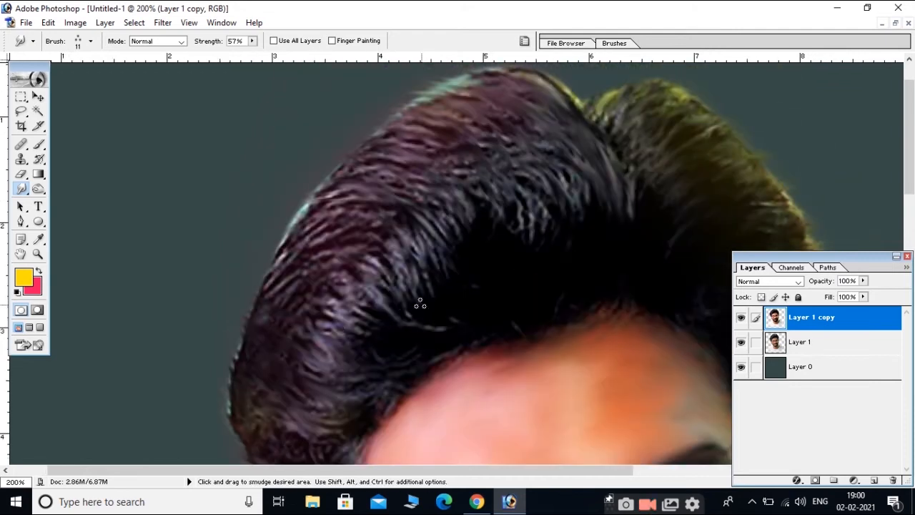
pyautogui.moveTo(313, 189); pyautogui.dragTo(354, 213)
pyautogui.moveTo(297, 203)
pyautogui.mouseDown()
pyautogui.moveTo(337, 241)
pyautogui.moveTo(340, 262)
pyautogui.mouseUp()
pyautogui.moveTo(268, 277); pyautogui.dragTo(327, 301)
pyautogui.moveTo(284, 244)
pyautogui.mouseDown()
pyautogui.moveTo(314, 231)
pyautogui.moveTo(332, 267)
pyautogui.mouseUp()
pyautogui.moveTo(283, 227); pyautogui.dragTo(290, 240)
pyautogui.moveTo(278, 243); pyautogui.dragTo(290, 276)
pyautogui.moveTo(342, 166); pyautogui.dragTo(358, 190)
pyautogui.moveTo(366, 160); pyautogui.dragTo(379, 173)
pyautogui.moveTo(379, 128); pyautogui.dragTo(395, 137)
pyautogui.press('space')
pyautogui.moveTo(534, 231); pyautogui.dragTo(521, 276)
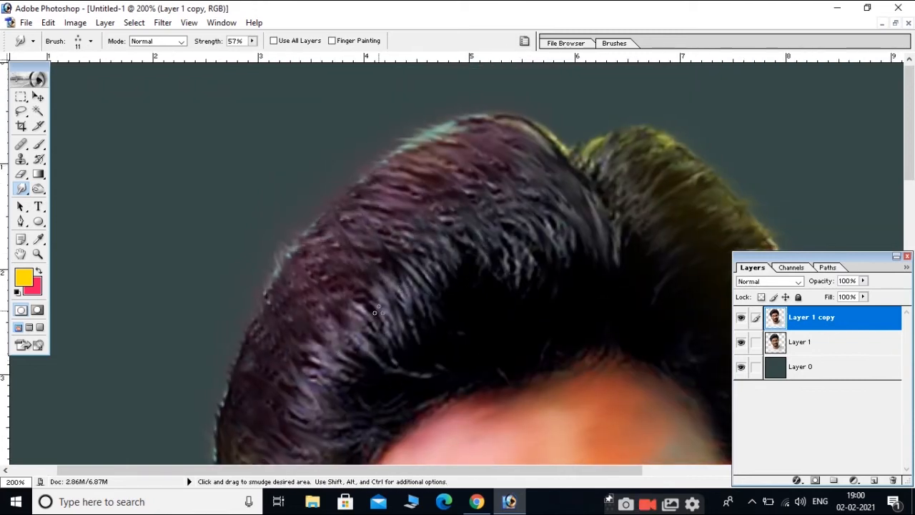
pyautogui.moveTo(288, 241); pyautogui.dragTo(299, 256)
# Examine the smudged hair from crown to side, and then within the whole portrait.
pyautogui.press('space')
pyautogui.moveTo(309, 398); pyautogui.dragTo(323, 320)
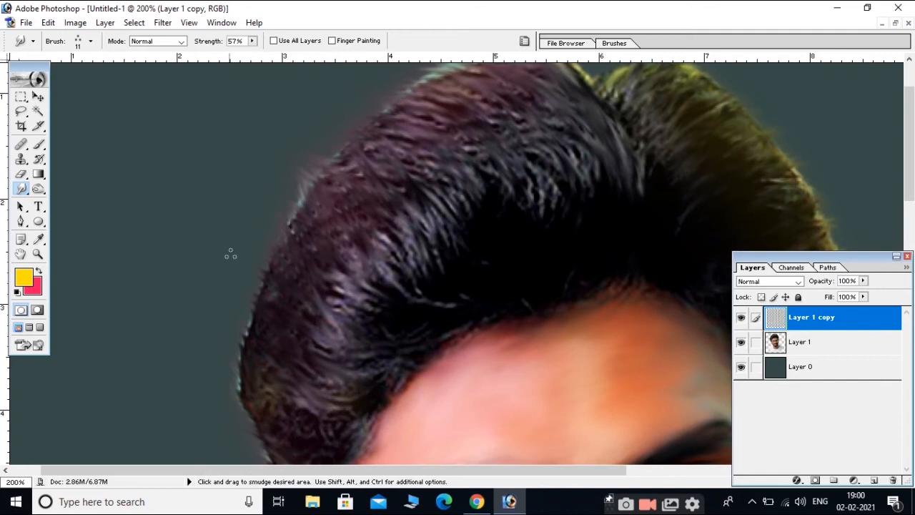
pyautogui.press('space')
pyautogui.moveTo(300, 461); pyautogui.dragTo(269, 357)
pyautogui.press('space')
pyautogui.moveTo(462, 280)
pyautogui.mouseDown()
pyautogui.moveTo(414, 310)
pyautogui.moveTo(369, 379)
pyautogui.mouseUp()
pyautogui.moveTo(436, 228); pyautogui.dragTo(454, 275)
pyautogui.hotkey('ctrl', '-')
pyautogui.hotkey('ctrl', '-')
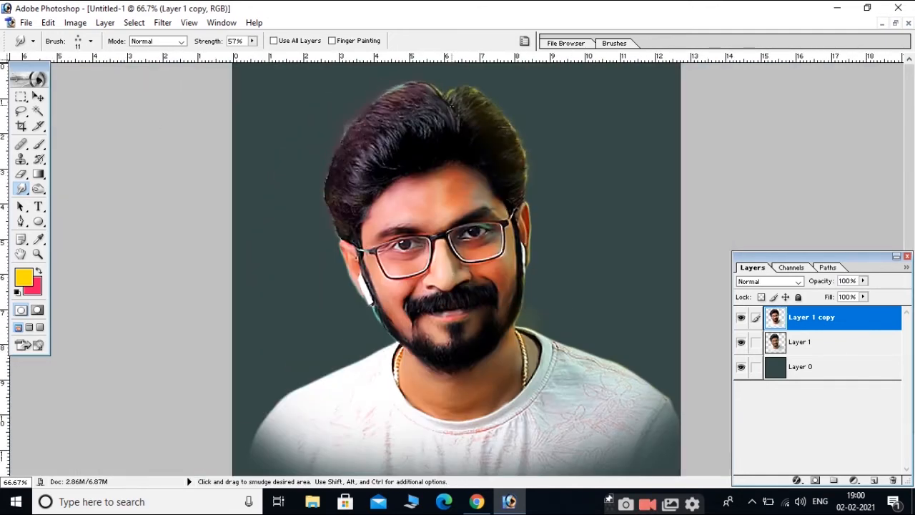
# Add an empty layer above Layer 1 copy and set the Brush tool to a hard round tip of 3 px.
pyautogui.click(873, 480)
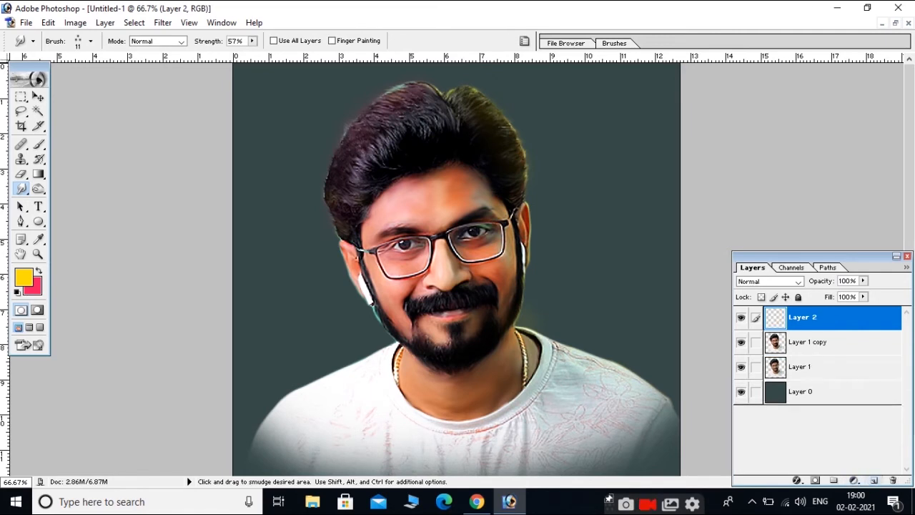
pyautogui.press('b')
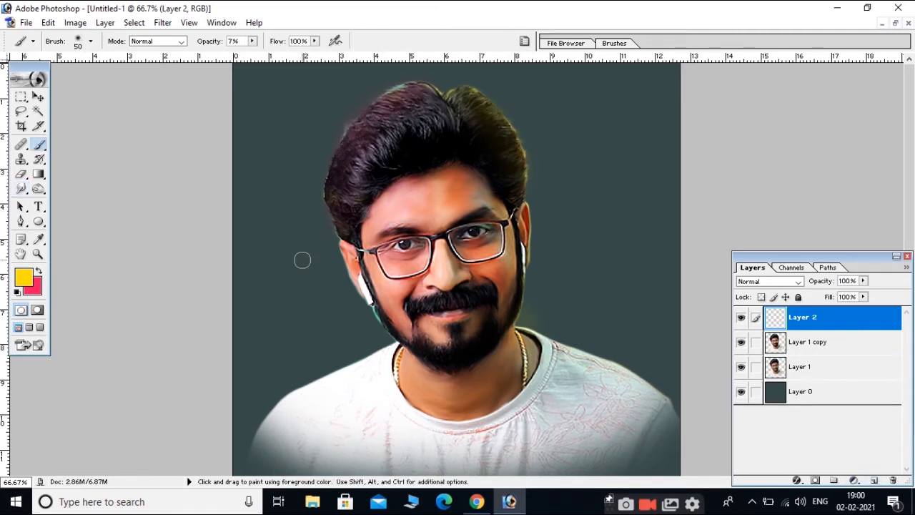
pyautogui.rightClick(302, 260)
pyautogui.moveTo(453, 396); pyautogui.dragTo(453, 333)
pyautogui.click(414, 338)
pyautogui.doubleClick(421, 272)
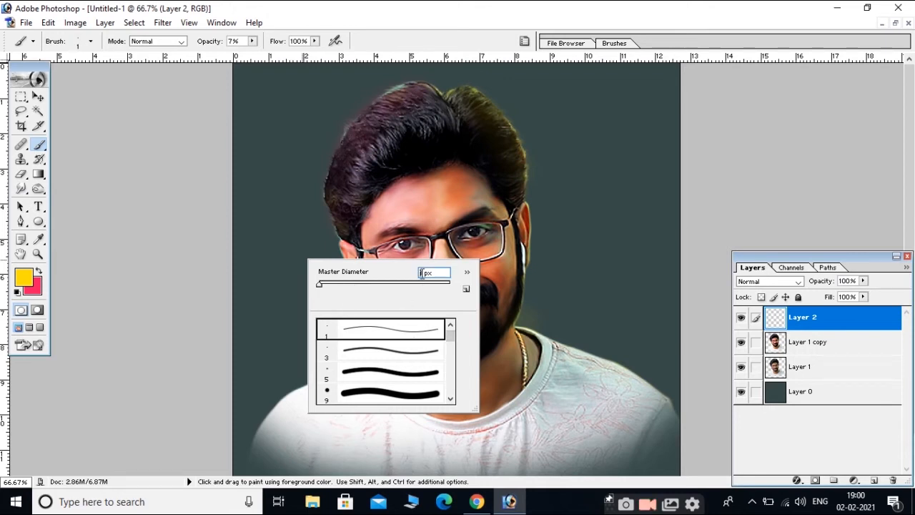
pyautogui.write('3')
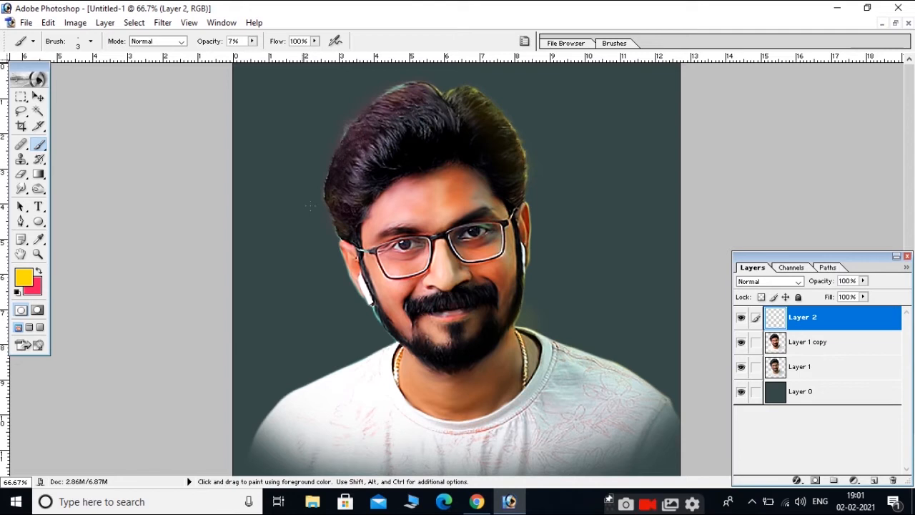
# Draw curved hair-strand paths with the Freeform Pen from the hairline near the parting over the image's left crown.
pyautogui.press('p')
pyautogui.hotkey('shift', 'p')
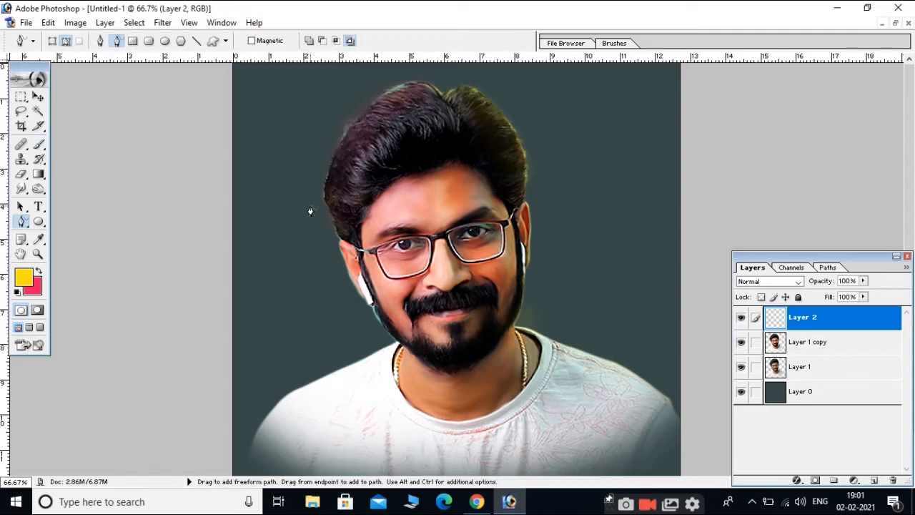
pyautogui.hotkey('ctrl', '+')
pyautogui.moveTo(507, 263); pyautogui.dragTo(555, 368)
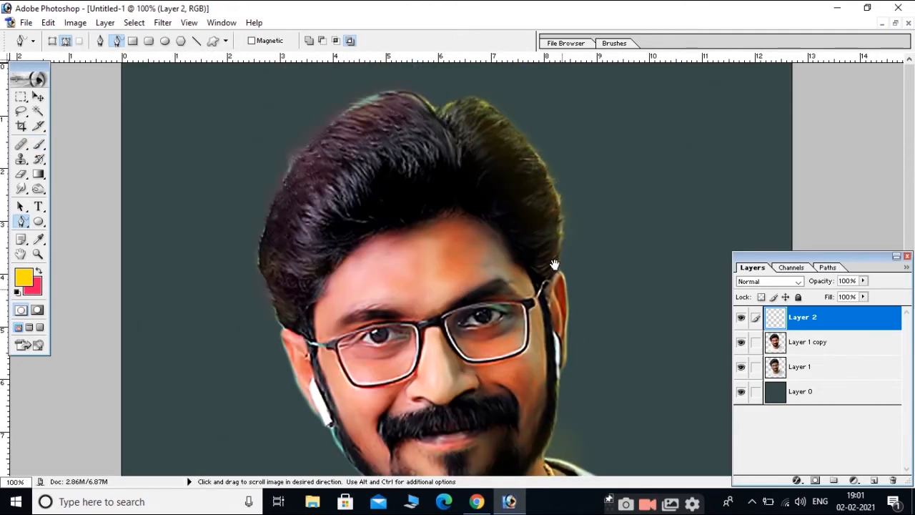
pyautogui.hotkey('ctrl', '+')
pyautogui.moveTo(451, 196); pyautogui.dragTo(558, 288)
pyautogui.moveTo(487, 294)
pyautogui.mouseDown()
pyautogui.moveTo(490, 236)
pyautogui.moveTo(316, 85)
pyautogui.mouseUp()
pyautogui.scroll(2, 391, 273)
pyautogui.moveTo(502, 332); pyautogui.dragTo(298, 108)
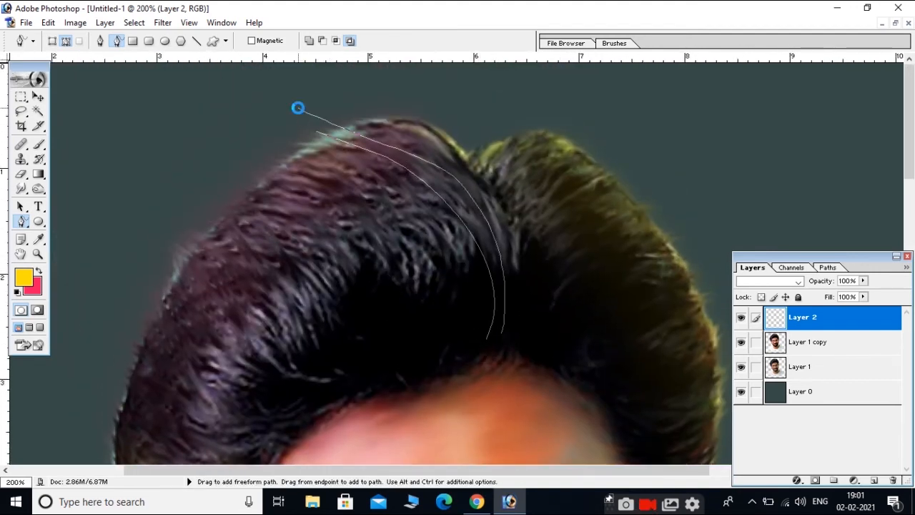
pyautogui.moveTo(511, 329); pyautogui.dragTo(378, 128)
pyautogui.moveTo(473, 348); pyautogui.dragTo(371, 158)
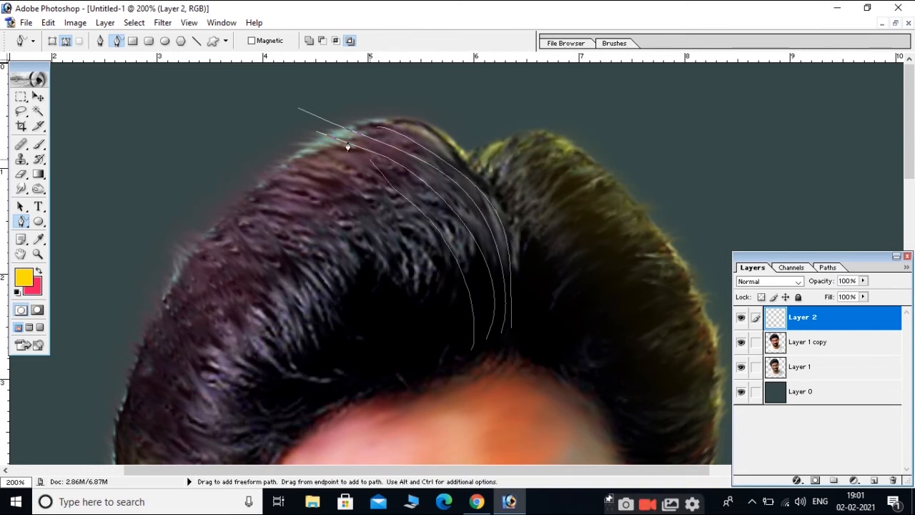
pyautogui.hotkey('ctrl', 'z')
pyautogui.moveTo(302, 158)
pyautogui.mouseDown()
pyautogui.moveTo(494, 316)
pyautogui.moveTo(490, 346)
pyautogui.moveTo(290, 134)
pyautogui.mouseUp()
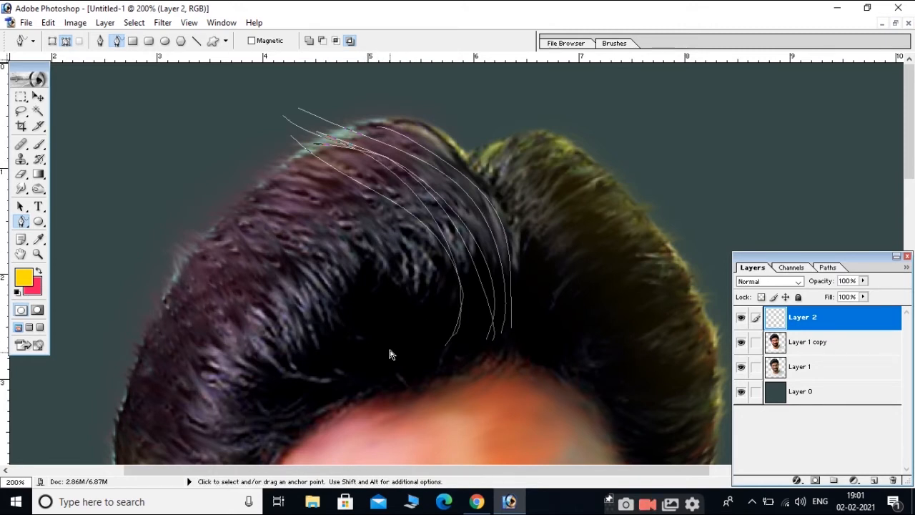
# Draw freeform strand paths from the forehead hairline on the image's left outward past the upper hair edge.
pyautogui.moveTo(402, 369); pyautogui.dragTo(425, 304)
pyautogui.moveTo(373, 342)
pyautogui.mouseDown()
pyautogui.moveTo(292, 314)
pyautogui.moveTo(260, 340)
pyautogui.moveTo(182, 143)
pyautogui.mouseUp()
pyautogui.moveTo(395, 336); pyautogui.dragTo(237, 171)
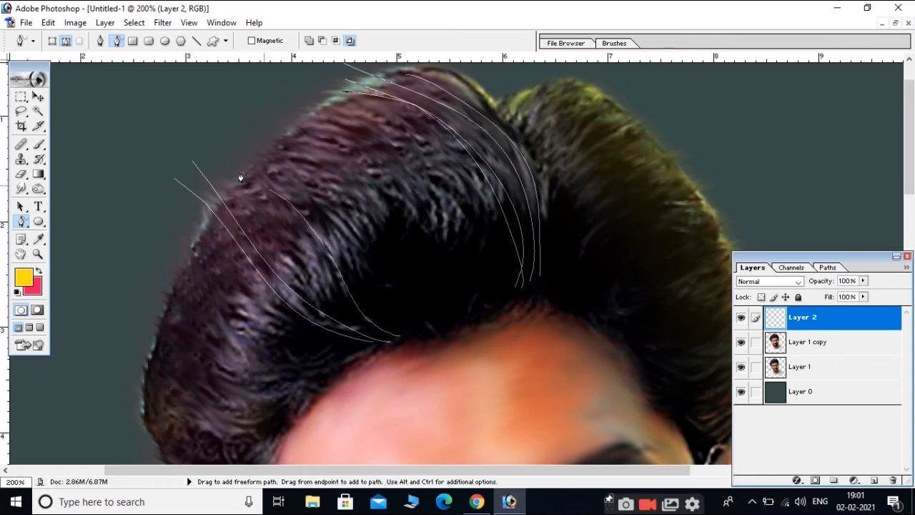
pyautogui.moveTo(404, 333); pyautogui.dragTo(169, 107)
pyautogui.moveTo(421, 309)
pyautogui.mouseDown()
pyautogui.moveTo(447, 361)
pyautogui.moveTo(409, 346)
pyautogui.moveTo(168, 181)
pyautogui.mouseUp()
pyautogui.hotkey('ctrl', 'z')
# Fill the gap between the two groups of strand paths left of the parting with more freeform curves.
pyautogui.moveTo(472, 375)
pyautogui.mouseDown()
pyautogui.moveTo(353, 205)
pyautogui.moveTo(262, 170)
pyautogui.moveTo(313, 171)
pyautogui.mouseUp()
pyautogui.moveTo(500, 377)
pyautogui.mouseDown()
pyautogui.moveTo(461, 257)
pyautogui.moveTo(325, 161)
pyautogui.mouseUp()
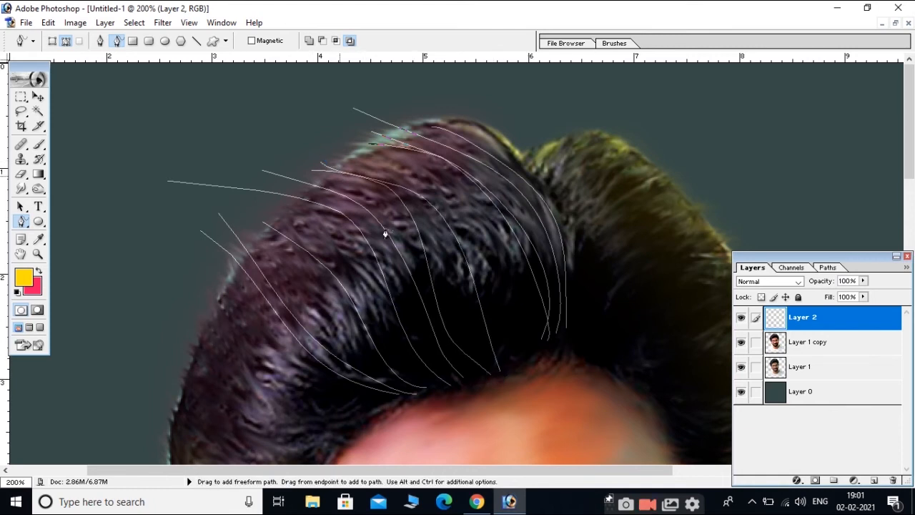
pyautogui.moveTo(521, 358); pyautogui.dragTo(357, 146)
pyautogui.moveTo(419, 379); pyautogui.dragTo(255, 197)
pyautogui.moveTo(416, 394); pyautogui.dragTo(328, 331)
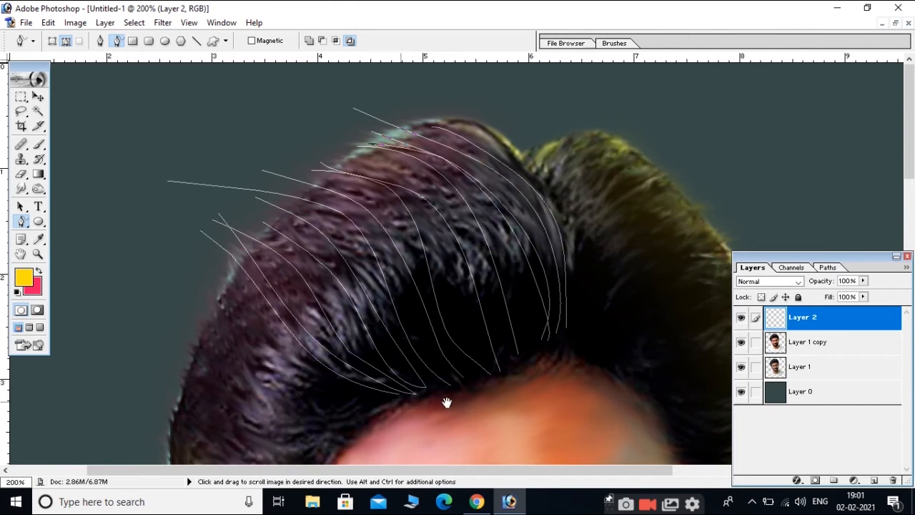
pyautogui.moveTo(519, 350); pyautogui.dragTo(386, 286)
pyautogui.moveTo(264, 170); pyautogui.dragTo(384, 306)
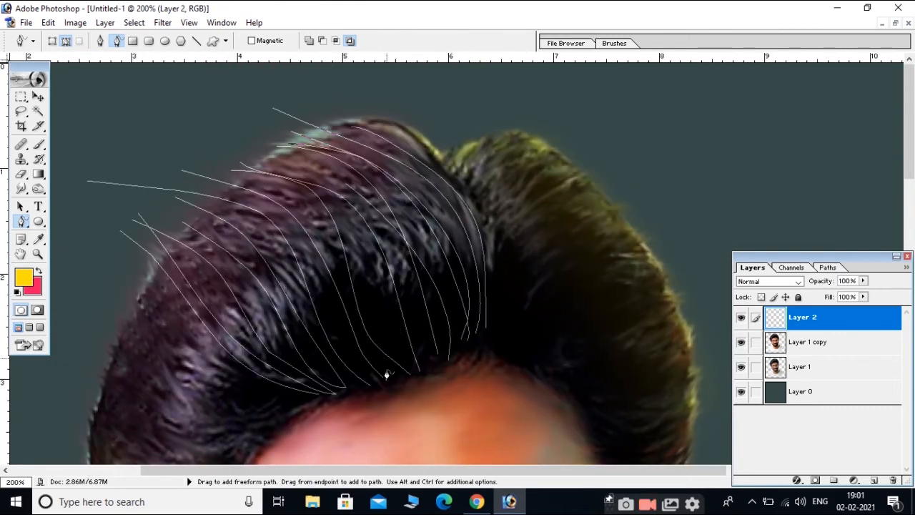
pyautogui.moveTo(408, 385)
pyautogui.mouseDown()
pyautogui.moveTo(363, 264)
pyautogui.moveTo(234, 119)
pyautogui.mouseUp()
pyautogui.moveTo(322, 405)
pyautogui.mouseDown()
pyautogui.moveTo(412, 351)
pyautogui.moveTo(234, 214)
pyautogui.mouseUp()
pyautogui.moveTo(353, 357)
pyautogui.mouseDown()
pyautogui.moveTo(376, 284)
pyautogui.moveTo(367, 280)
pyautogui.mouseUp()
pyautogui.moveTo(364, 323)
pyautogui.mouseDown()
pyautogui.moveTo(339, 320)
pyautogui.moveTo(194, 219)
pyautogui.mouseUp()
pyautogui.moveTo(331, 341); pyautogui.dragTo(179, 237)
pyautogui.hotkey('ctrl', 'alt', 'z')
pyautogui.hotkey('ctrl', 'alt', 'z')
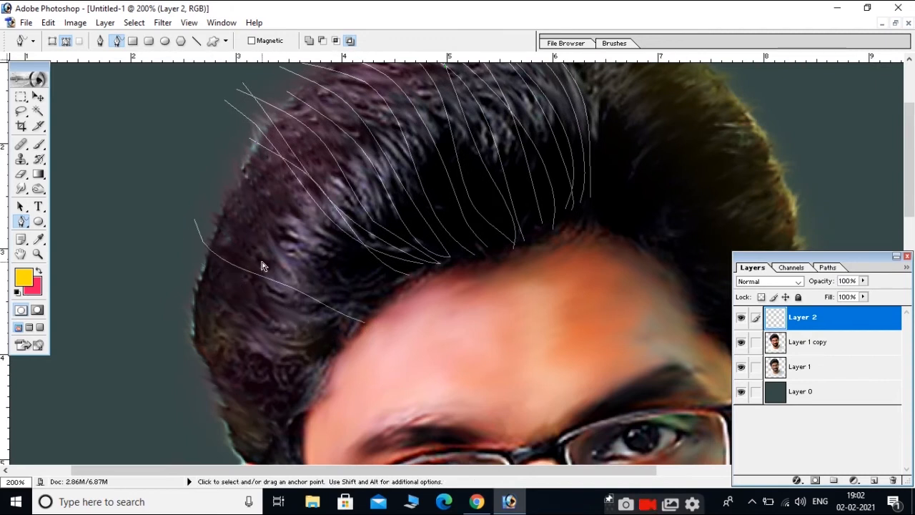
# Draw freeform strand paths across the side hair on the image's left, from the temple hairline past the outer edge.
pyautogui.moveTo(315, 396)
pyautogui.mouseDown()
pyautogui.moveTo(339, 364)
pyautogui.moveTo(225, 351)
pyautogui.moveTo(216, 338)
pyautogui.mouseUp()
pyautogui.moveTo(307, 355); pyautogui.dragTo(198, 278)
pyautogui.moveTo(305, 335)
pyautogui.mouseDown()
pyautogui.moveTo(328, 390)
pyautogui.moveTo(253, 335)
pyautogui.moveTo(241, 303)
pyautogui.mouseUp()
pyautogui.moveTo(362, 383); pyautogui.dragTo(218, 267)
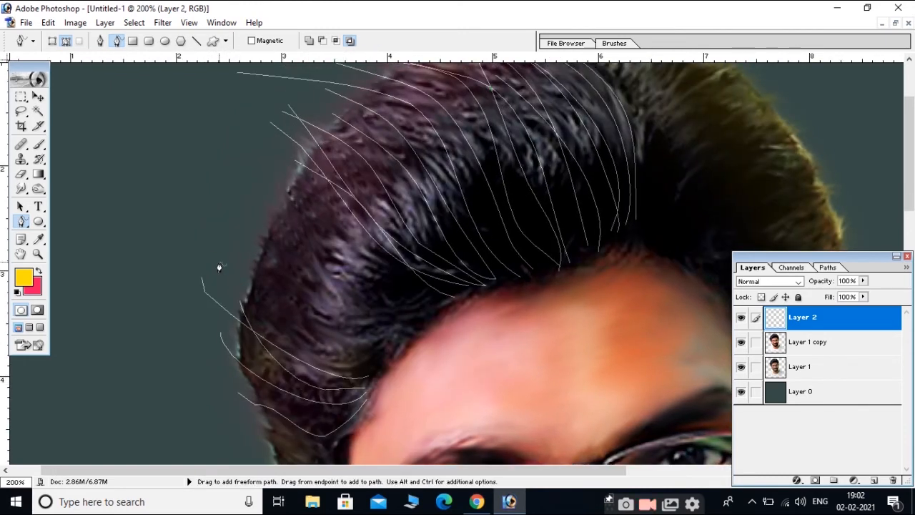
pyautogui.hotkey('ctrl', 'z')
pyautogui.moveTo(292, 350); pyautogui.dragTo(231, 265)
pyautogui.moveTo(368, 363); pyautogui.dragTo(268, 259)
pyautogui.moveTo(406, 327); pyautogui.dragTo(260, 174)
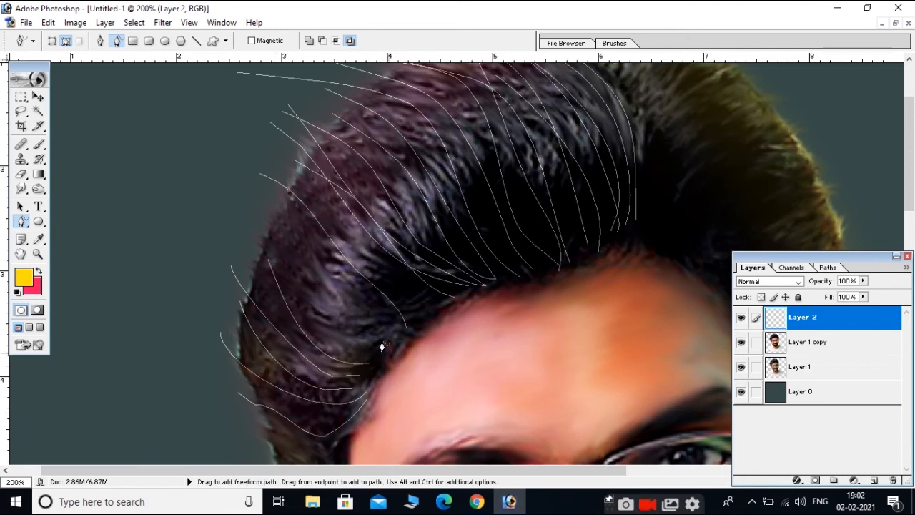
pyautogui.moveTo(263, 206)
pyautogui.mouseDown()
pyautogui.moveTo(390, 334)
pyautogui.moveTo(357, 307)
pyautogui.moveTo(367, 304)
pyautogui.mouseUp()
# Draw freeform strand paths fanning upward and outward from the parting over the crown hair on the image's right.
pyautogui.press('space')
pyautogui.moveTo(409, 305)
pyautogui.mouseDown()
pyautogui.moveTo(191, 338)
pyautogui.moveTo(117, 393)
pyautogui.mouseUp()
pyautogui.moveTo(371, 335)
pyautogui.mouseDown()
pyautogui.moveTo(535, 293)
pyautogui.moveTo(499, 259)
pyautogui.moveTo(423, 228)
pyautogui.moveTo(450, 230)
pyautogui.mouseUp()
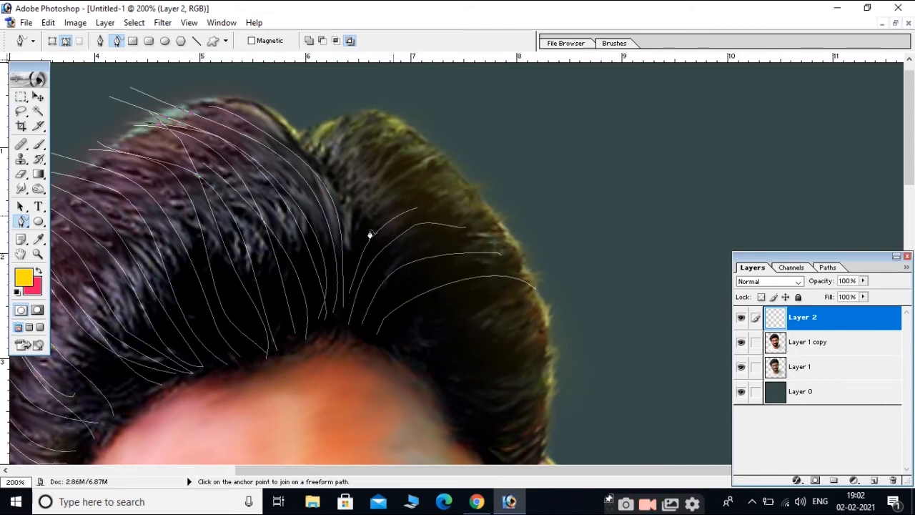
pyautogui.moveTo(351, 266); pyautogui.dragTo(395, 187)
pyautogui.moveTo(353, 220); pyautogui.dragTo(403, 145)
pyautogui.moveTo(343, 194); pyautogui.dragTo(398, 131)
pyautogui.moveTo(326, 180); pyautogui.dragTo(399, 121)
pyautogui.moveTo(311, 151); pyautogui.dragTo(377, 95)
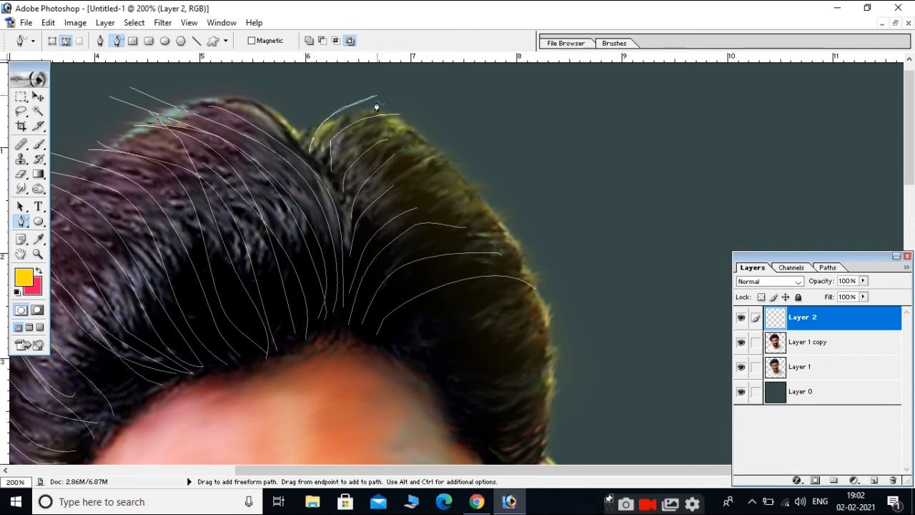
pyautogui.moveTo(338, 189); pyautogui.dragTo(434, 134)
pyautogui.moveTo(367, 337)
pyautogui.mouseDown()
pyautogui.moveTo(500, 279)
pyautogui.moveTo(530, 283)
pyautogui.mouseUp()
# Draw freeform strand paths across the side hair on the image's right, from the temple hairline to the outer edge.
pyautogui.press('space')
pyautogui.moveTo(465, 377)
pyautogui.mouseDown()
pyautogui.moveTo(436, 368)
pyautogui.moveTo(455, 331)
pyautogui.moveTo(506, 324)
pyautogui.moveTo(533, 309)
pyautogui.mouseUp()
pyautogui.moveTo(422, 276); pyautogui.dragTo(543, 281)
pyautogui.moveTo(396, 259); pyautogui.dragTo(527, 265)
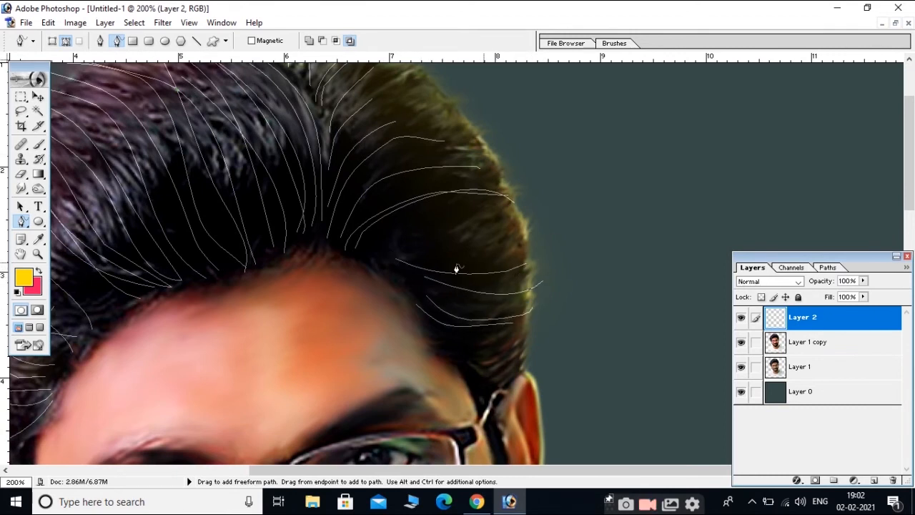
pyautogui.moveTo(474, 250); pyautogui.dragTo(535, 215)
pyautogui.moveTo(370, 246); pyautogui.dragTo(533, 211)
pyautogui.moveTo(432, 334); pyautogui.dragTo(551, 352)
pyautogui.press('space')
pyautogui.moveTo(443, 362); pyautogui.dragTo(446, 337)
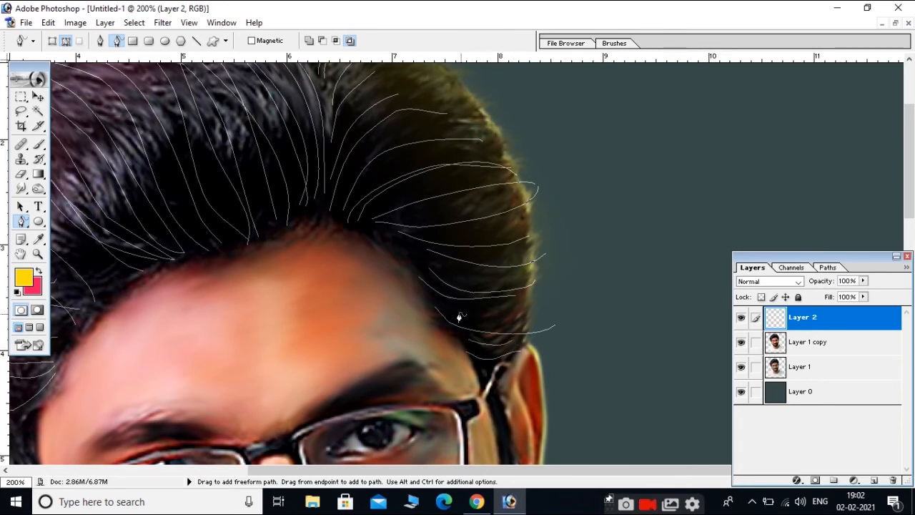
pyautogui.moveTo(422, 253); pyautogui.dragTo(532, 265)
# Add more freeform strand paths across the upper hair on the image's right, running inward from the outer edge.
pyautogui.press('space')
pyautogui.moveTo(466, 257); pyautogui.dragTo(508, 384)
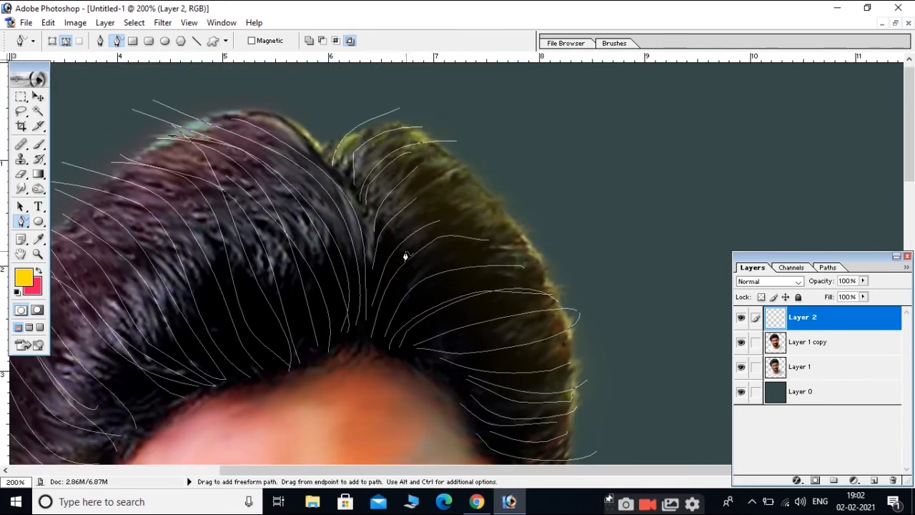
pyautogui.moveTo(535, 233); pyautogui.dragTo(437, 231)
pyautogui.moveTo(483, 183); pyautogui.dragTo(397, 193)
pyautogui.moveTo(475, 162); pyautogui.dragTo(402, 172)
# Set the foreground colour to teal green #01CB90.
pyautogui.press('space')
pyautogui.moveTo(479, 368); pyautogui.dragTo(532, 157)
pyautogui.moveTo(423, 300)
pyautogui.mouseDown()
pyautogui.moveTo(450, 212)
pyautogui.moveTo(426, 132)
pyautogui.mouseUp()
pyautogui.moveTo(500, 419); pyautogui.dragTo(489, 344)
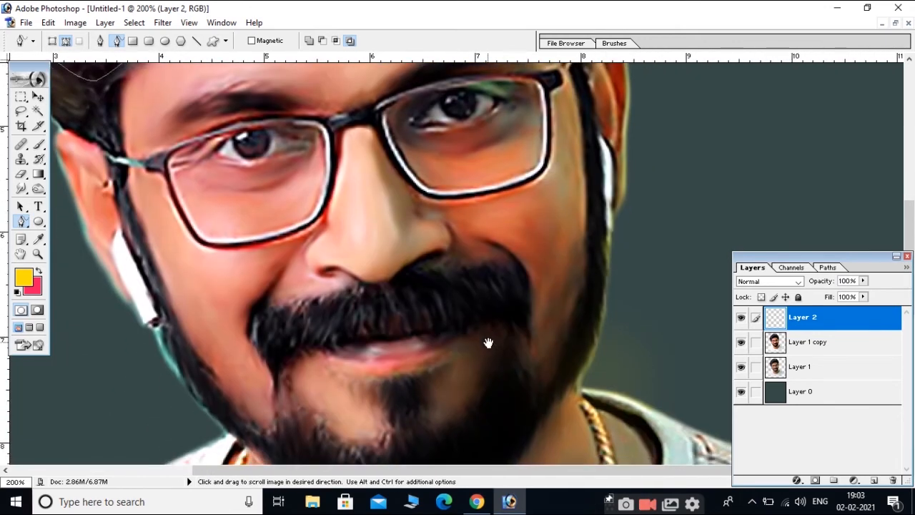
pyautogui.hotkey('ctrl', '-')
pyautogui.hotkey('ctrl', '-')
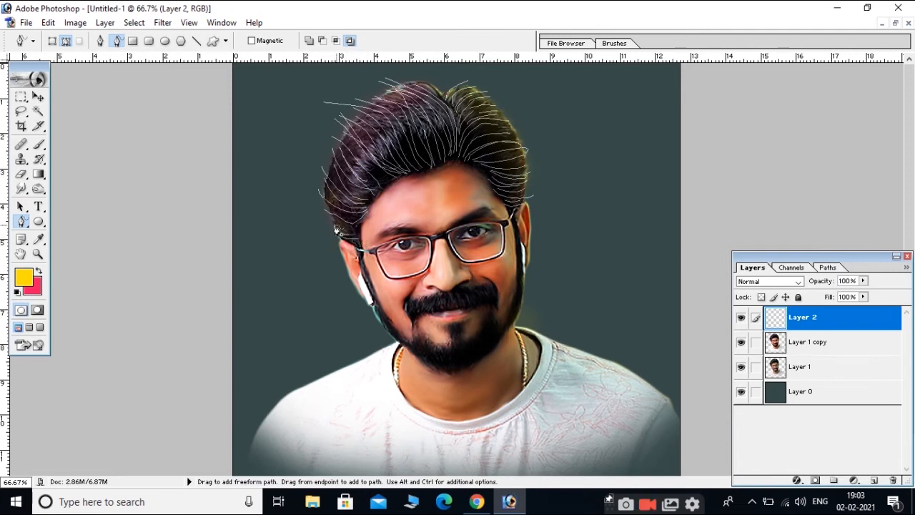
pyautogui.click(24, 277)
pyautogui.moveTo(745, 353); pyautogui.dragTo(749, 383)
pyautogui.press('Escape')
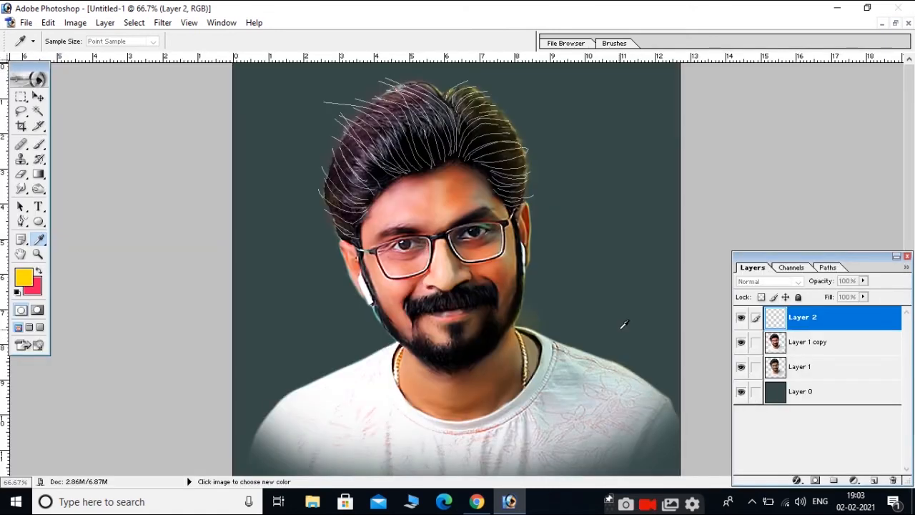
pyautogui.press('super+d')
pyautogui.press('super+d')
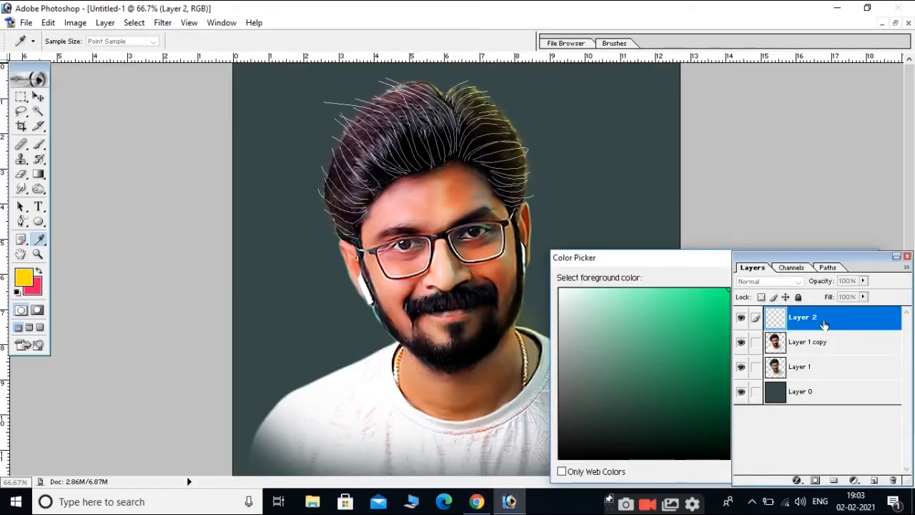
pyautogui.moveTo(693, 256); pyautogui.dragTo(689, 198)
pyautogui.click(723, 264)
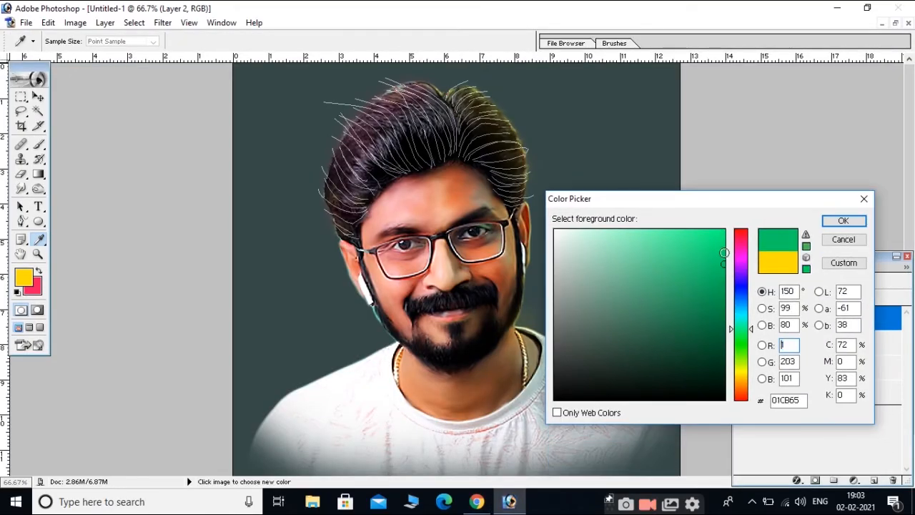
pyautogui.moveTo(743, 336); pyautogui.dragTo(743, 326)
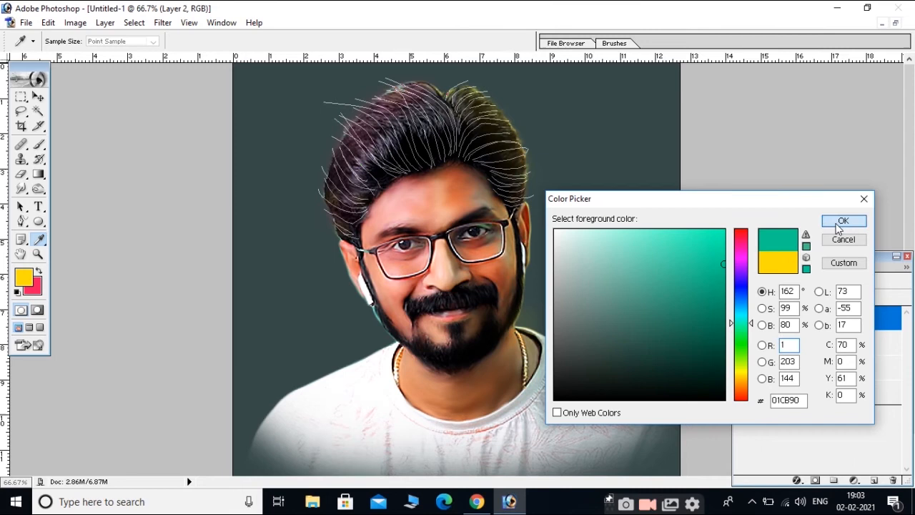
pyautogui.click(842, 221)
pyautogui.rightClick(429, 131)
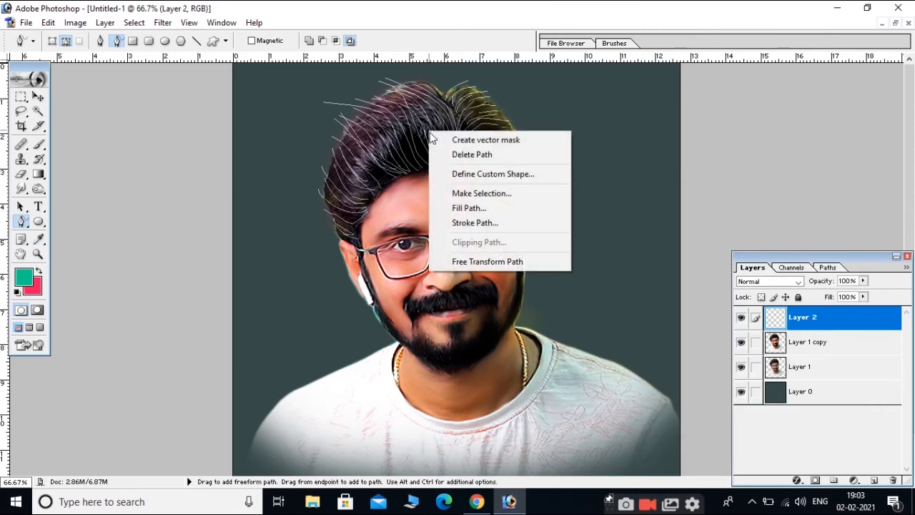
pyautogui.click(472, 229)
pyautogui.click(527, 248)
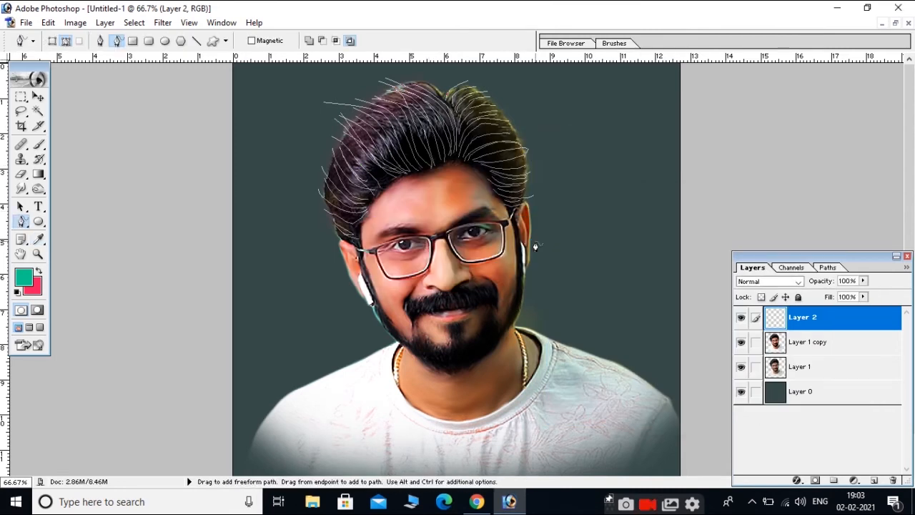
pyautogui.keyDown('ctrl'); pyautogui.click(535, 250); pyautogui.keyUp('ctrl')
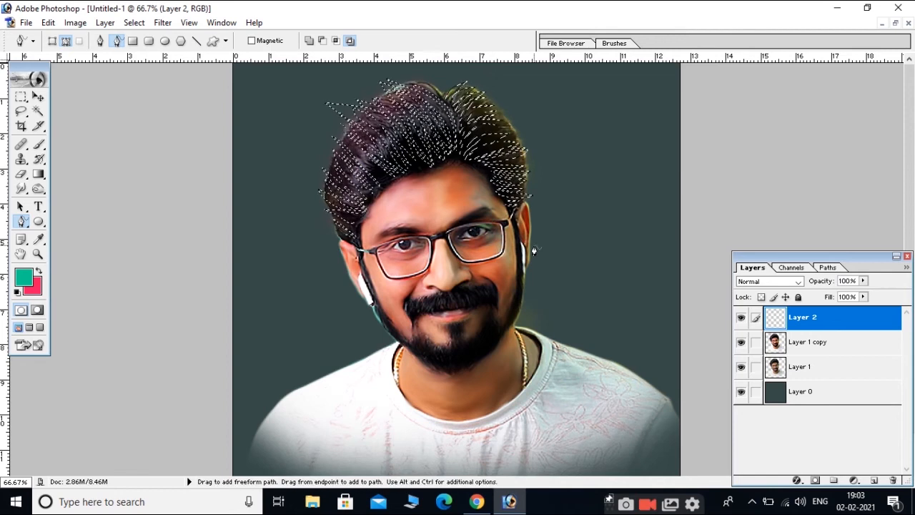
pyautogui.hotkey('ctrl', 'alt', 'z')
pyautogui.hotkey('ctrl', 'alt', 'z')
pyautogui.hotkey('ctrl', 'alt', 'z')
pyautogui.hotkey('ctrl', 'alt', 'z')
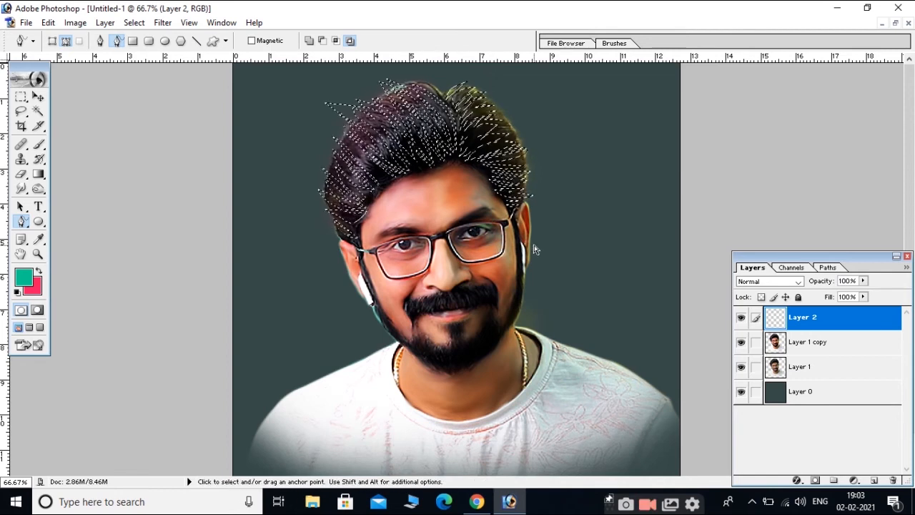
# Set the brush opacity to 66% and stroke the hair strand paths on Layer 2 in the teal foreground colour.
pyautogui.press('b')
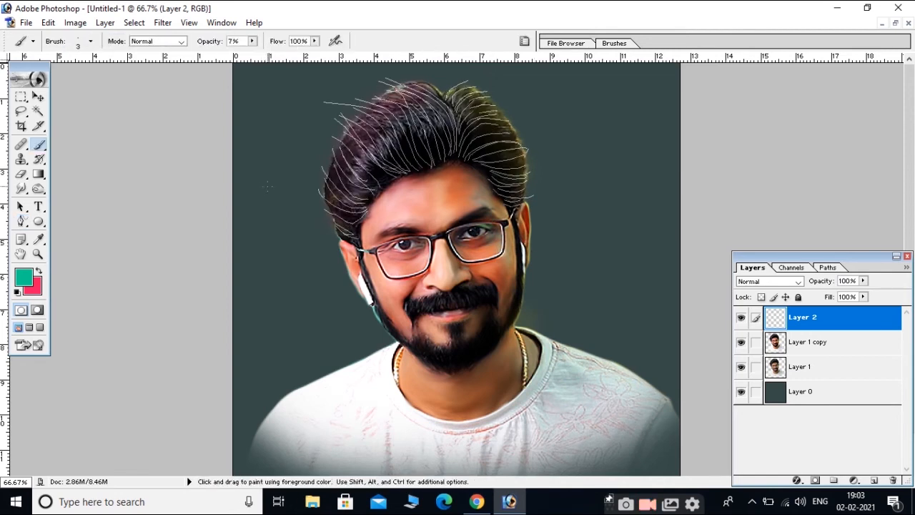
pyautogui.click(252, 41)
pyautogui.moveTo(308, 58); pyautogui.dragTo(295, 60)
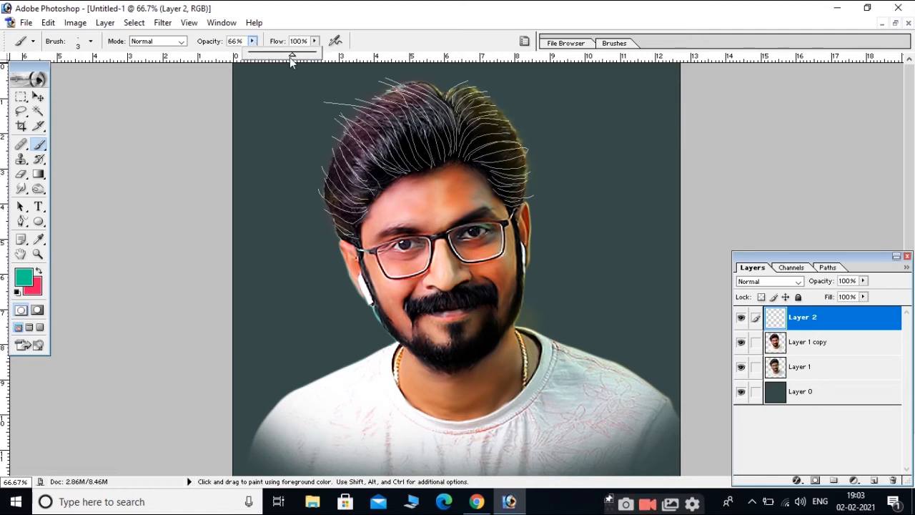
pyautogui.press('Return')
pyautogui.press('p')
pyautogui.rightClick(404, 151)
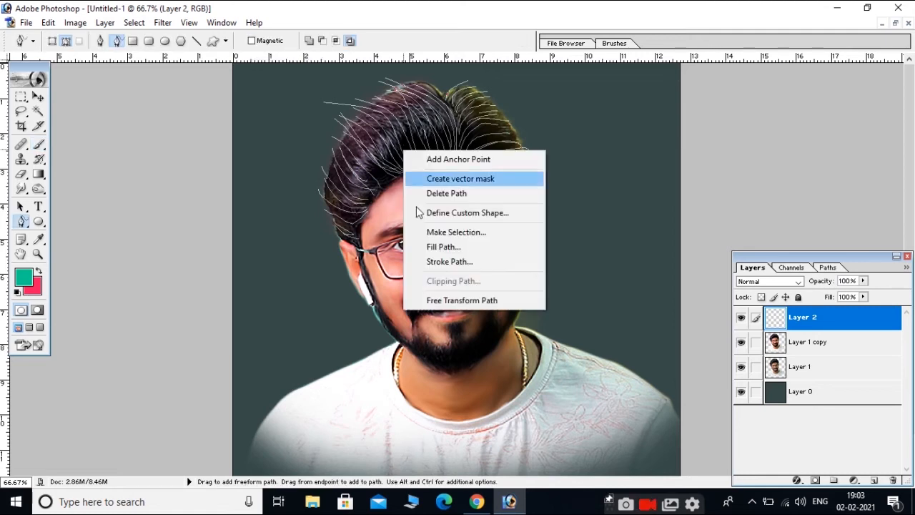
pyautogui.click(448, 266)
pyautogui.press('Return')
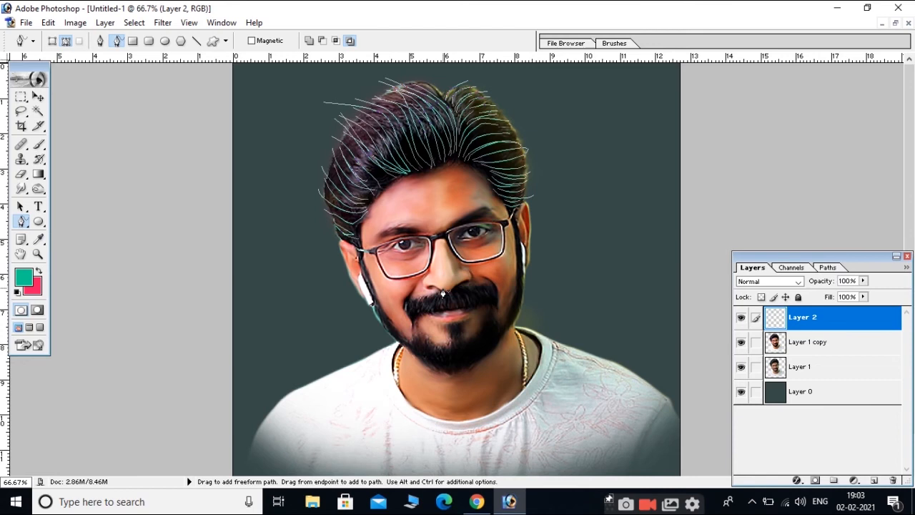
# Dismiss the stroked strand paths from the hair so only the painted teal strands remain.
pyautogui.hotkey('ctrl', '+')
pyautogui.scroll(3, 534, 306)
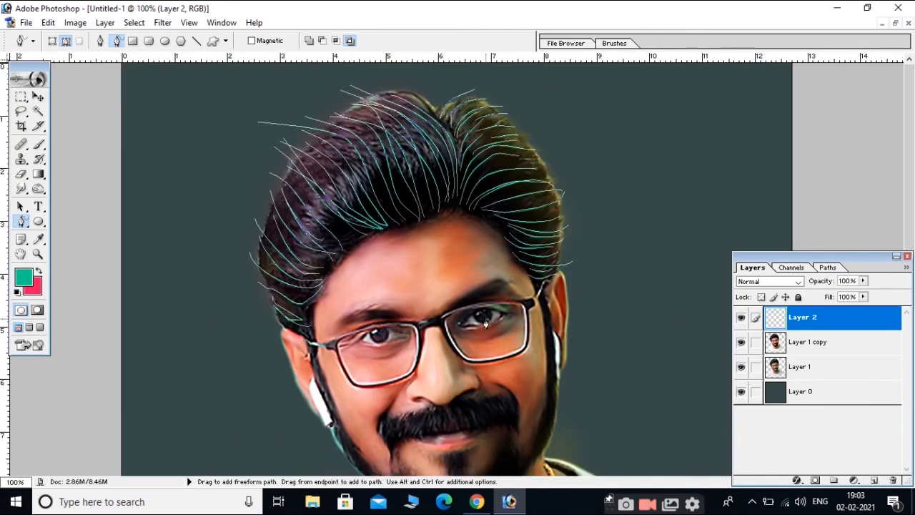
pyautogui.hotkey('ctrl', 'd')
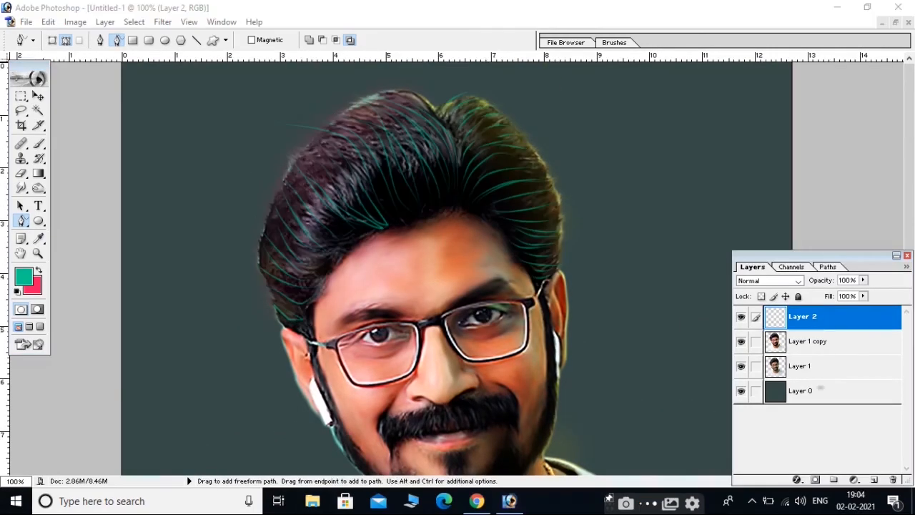
pyautogui.click(797, 480)
pyautogui.click(797, 482)
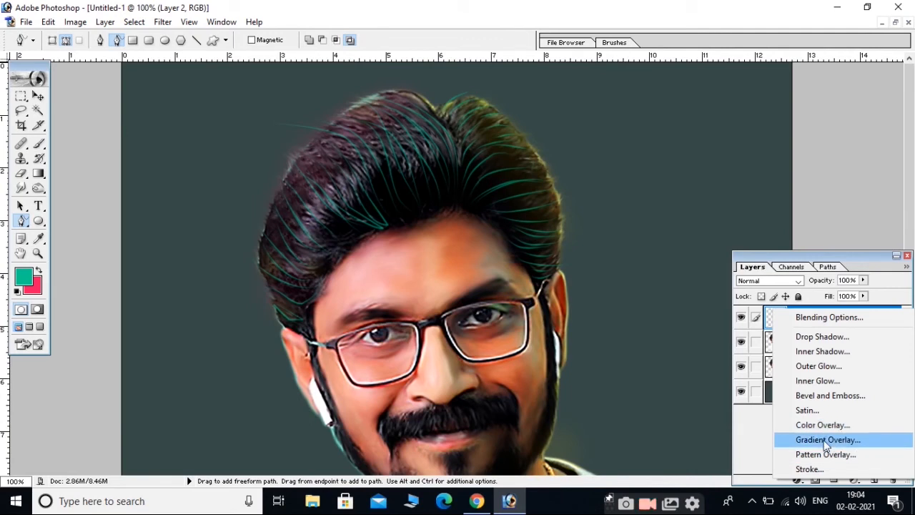
pyautogui.click(825, 441)
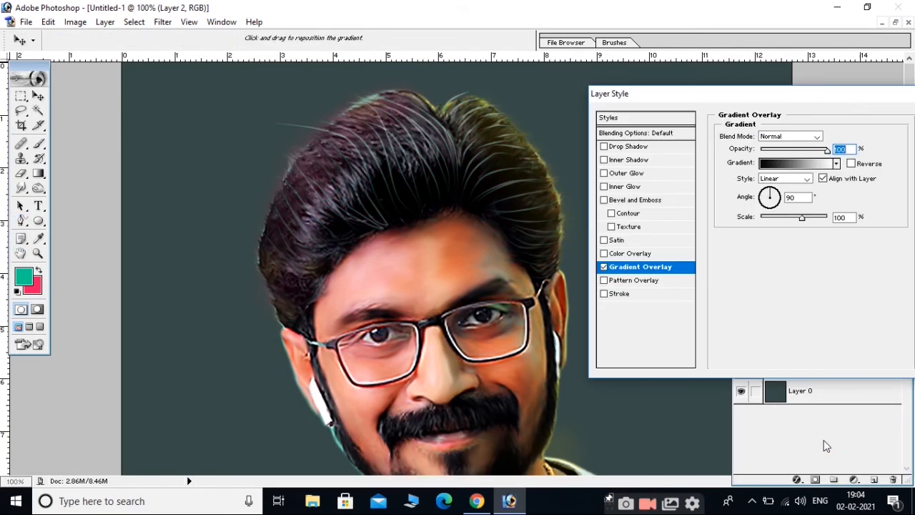
pyautogui.click(787, 164)
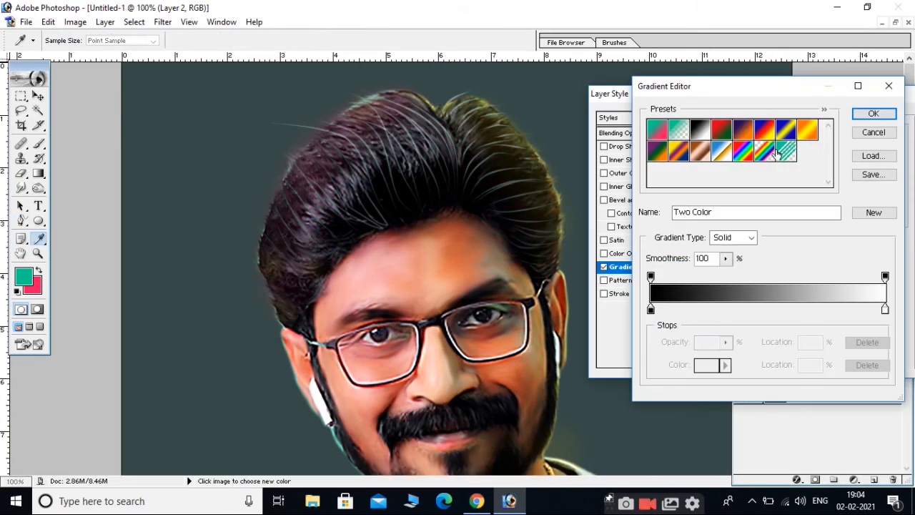
pyautogui.click(721, 130)
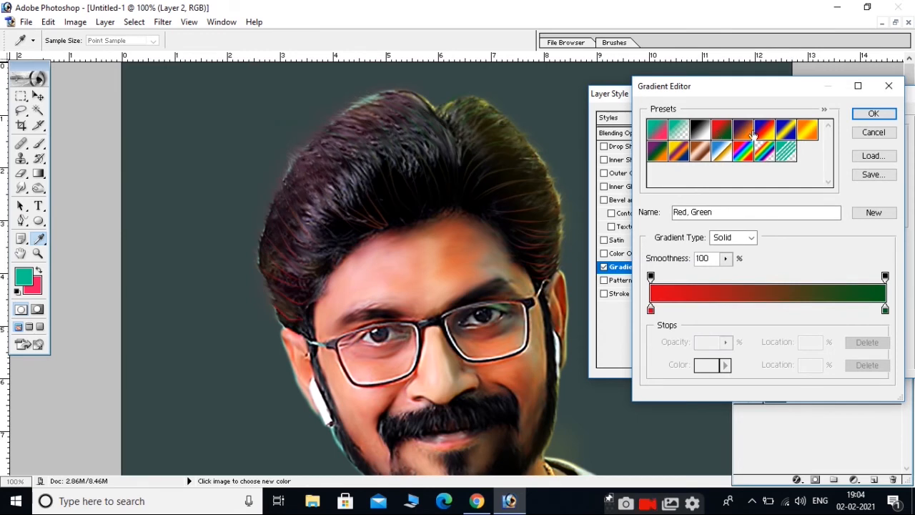
pyautogui.click(747, 131)
pyautogui.click(762, 134)
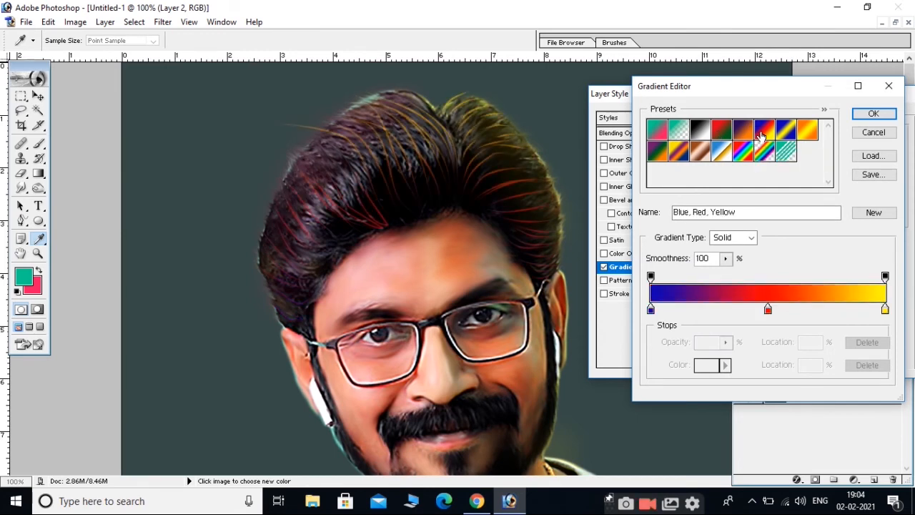
pyautogui.click(782, 139)
pyautogui.click(805, 136)
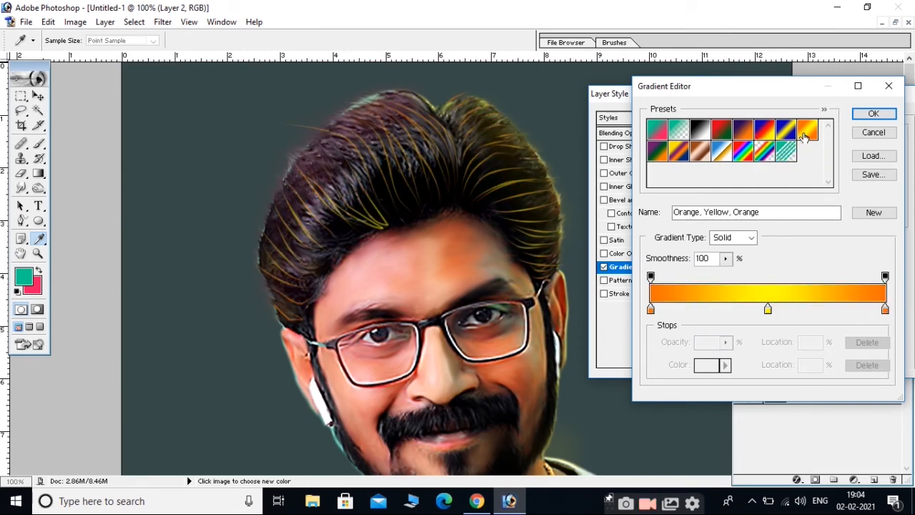
pyautogui.click(767, 309)
pyautogui.moveTo(770, 308); pyautogui.dragTo(780, 326)
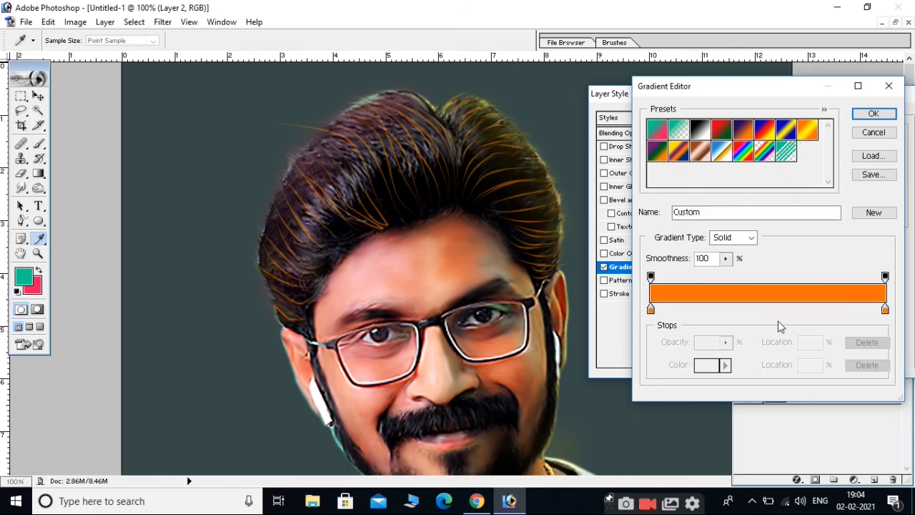
pyautogui.click(874, 132)
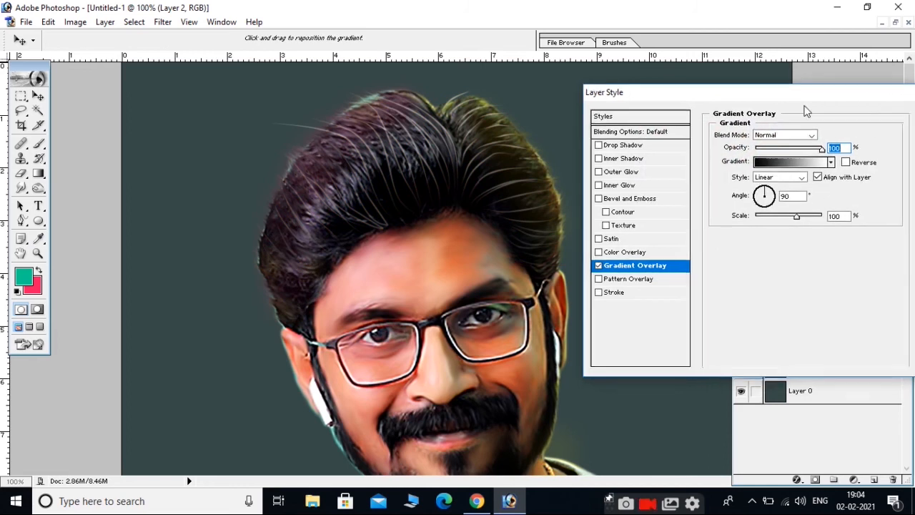
pyautogui.click(836, 152)
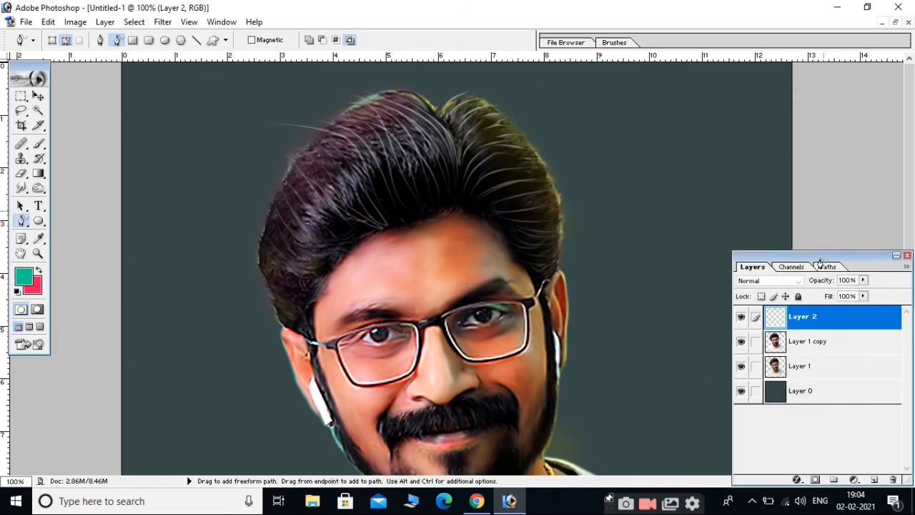
# Apply a Color Overlay in a medium-dark blue at 100% opacity to the hair strands on Layer 2.
pyautogui.click(799, 479)
pyautogui.click(828, 420)
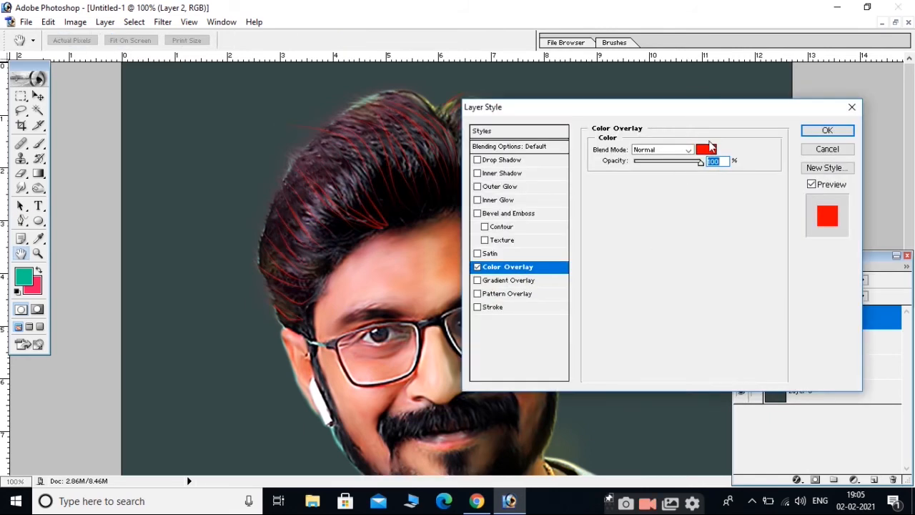
pyautogui.click(706, 149)
pyautogui.click(739, 304)
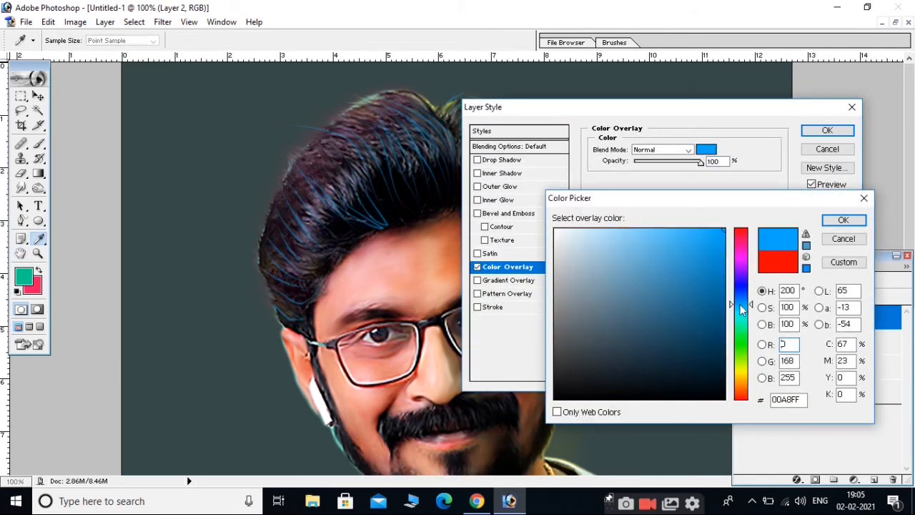
pyautogui.moveTo(722, 312); pyautogui.dragTo(719, 284)
pyautogui.click(843, 219)
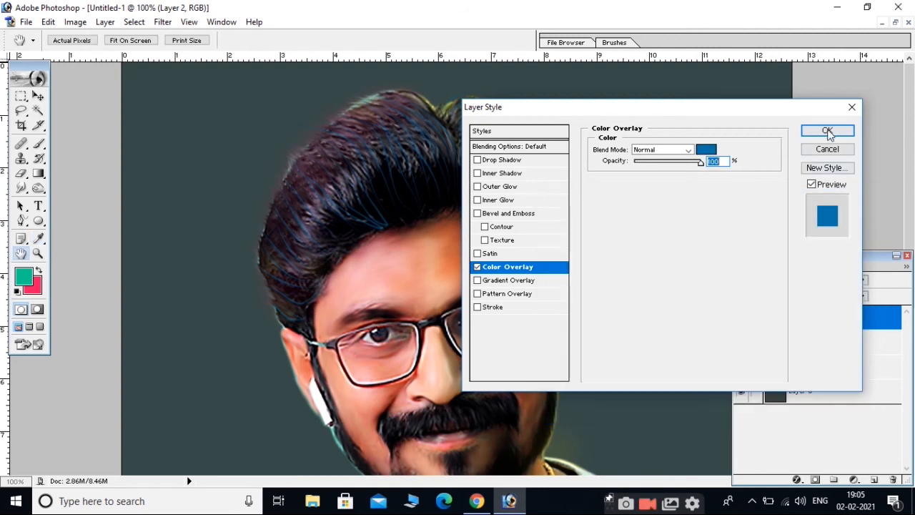
pyautogui.click(827, 130)
# Create a new layer above Layer 2 and draw curved freeform strand paths across the moustache's half on the image's right.
pyautogui.scroll(-1, 413, 327)
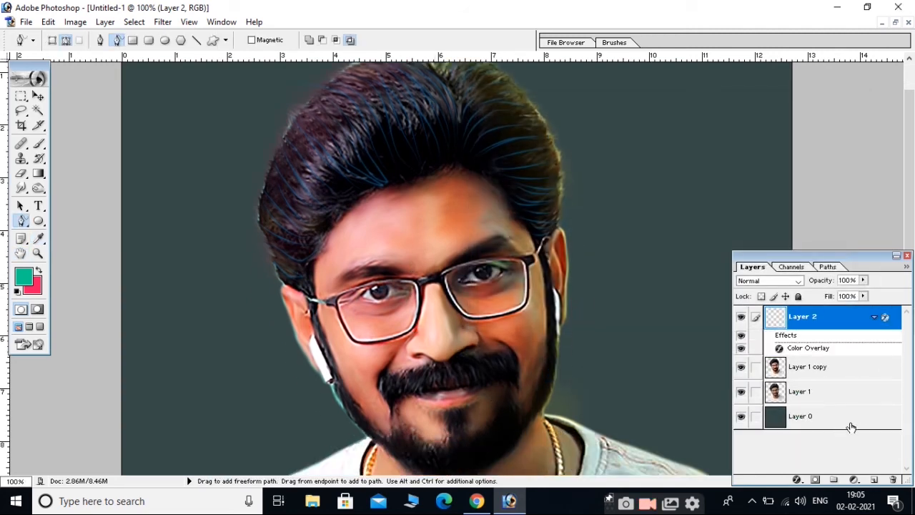
pyautogui.scroll(-2, 524, 343)
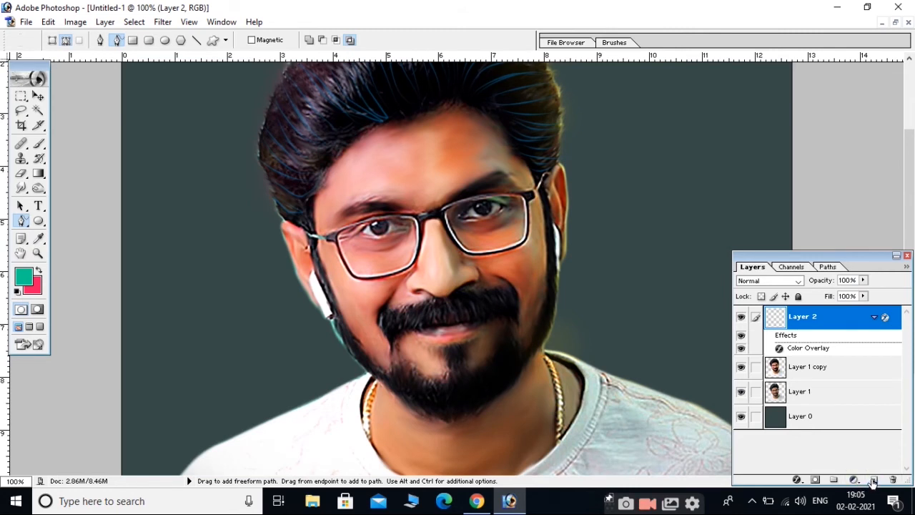
pyautogui.click(873, 479)
pyautogui.hotkey('ctrl', '+')
pyautogui.scroll(-1, 486, 269)
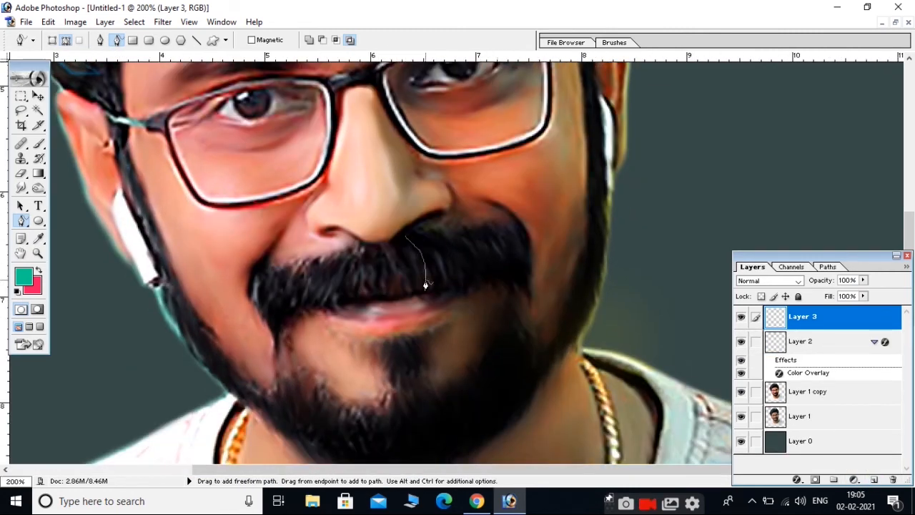
pyautogui.hotkey('ctrl', 'z')
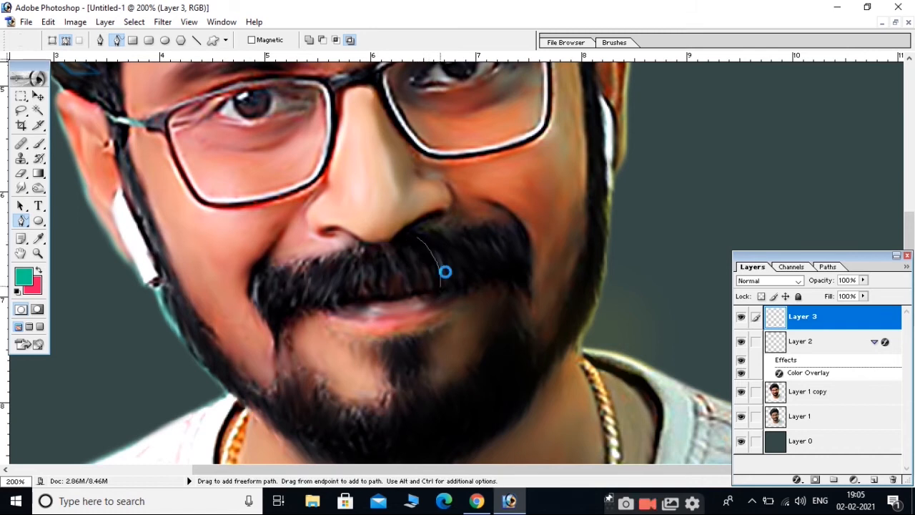
pyautogui.moveTo(427, 232); pyautogui.dragTo(444, 278)
pyautogui.hotkey('ctrl', 'z')
pyautogui.hotkey('ctrl', 'z')
pyautogui.moveTo(436, 242)
pyautogui.mouseDown()
pyautogui.moveTo(460, 281)
pyautogui.moveTo(487, 275)
pyautogui.mouseUp()
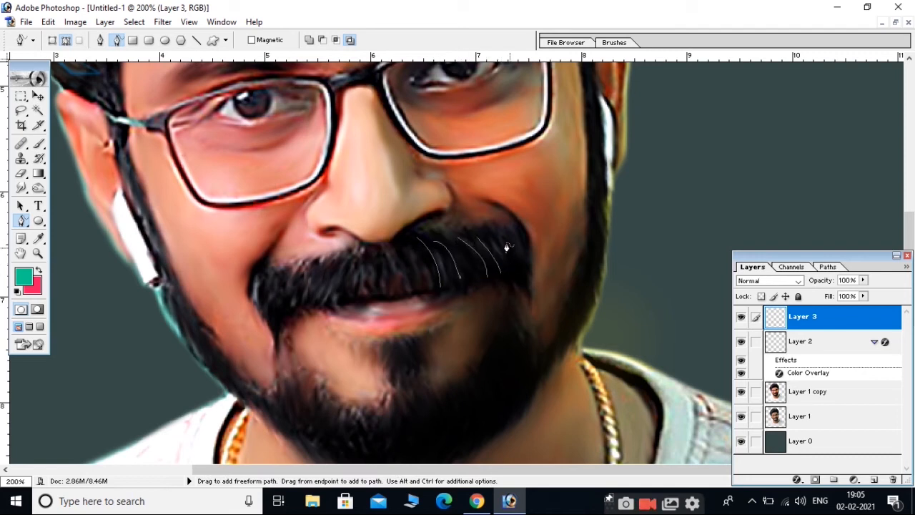
pyautogui.hotkey('ctrl', 'z')
pyautogui.moveTo(493, 245); pyautogui.dragTo(518, 274)
# Draw freeform strand paths across the moustache's half on the image's left and add strands in the gaps around its centre.
pyautogui.moveTo(310, 283)
pyautogui.mouseDown()
pyautogui.moveTo(306, 299)
pyautogui.moveTo(289, 304)
pyautogui.mouseUp()
pyautogui.moveTo(293, 269); pyautogui.dragTo(265, 303)
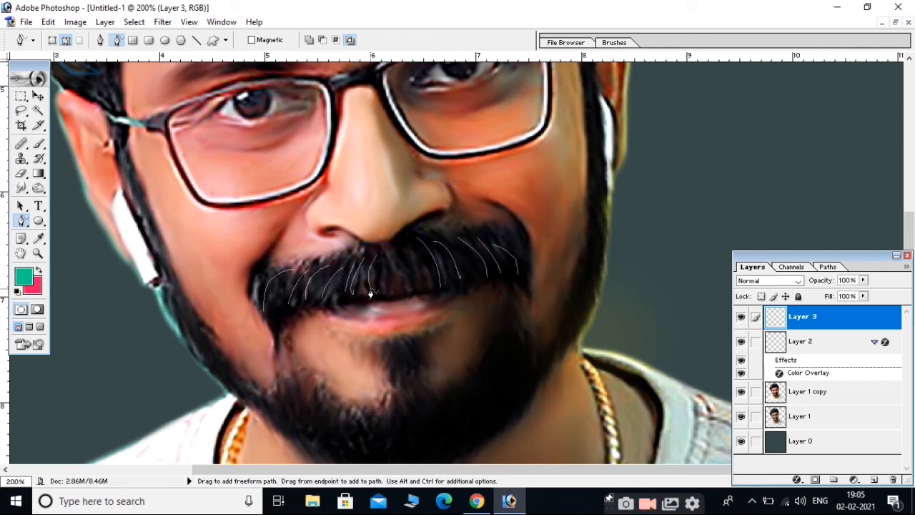
pyautogui.moveTo(403, 245); pyautogui.dragTo(421, 285)
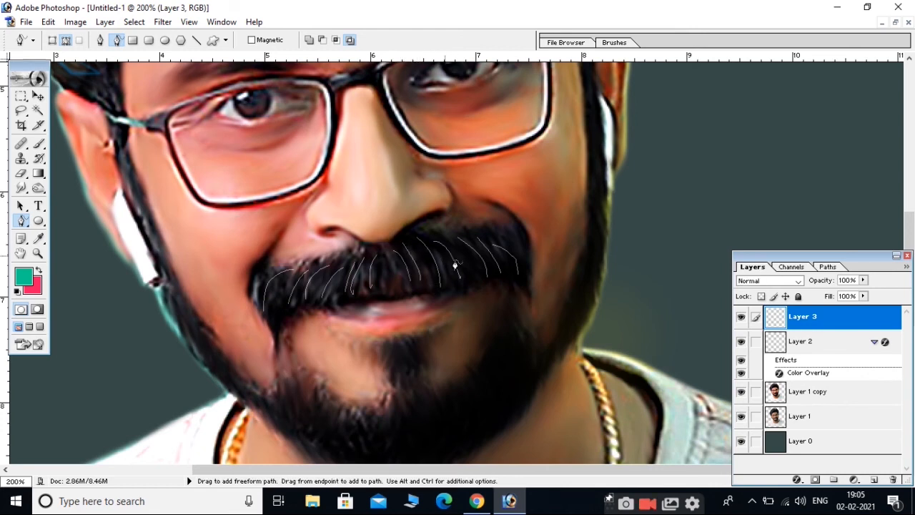
pyautogui.moveTo(474, 256); pyautogui.dragTo(480, 269)
pyautogui.hotkey('ctrl', 'z')
pyautogui.moveTo(442, 237)
pyautogui.mouseDown()
pyautogui.moveTo(473, 268)
pyautogui.moveTo(461, 268)
pyautogui.mouseUp()
pyautogui.moveTo(351, 260); pyautogui.dragTo(321, 295)
# Draw short freeform strand paths fanning downward over the soul patch below the lower lip.
pyautogui.scroll(-2, 414, 324)
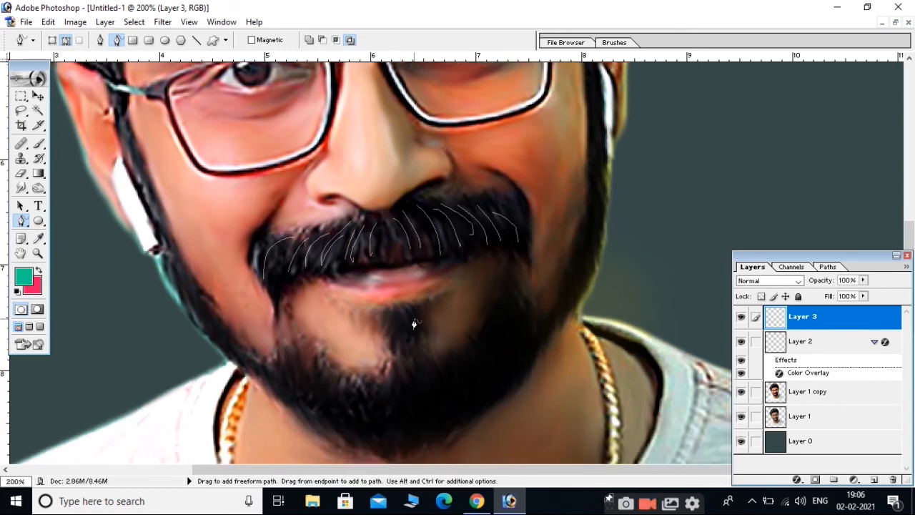
pyautogui.hotkey('ctrl', 'z')
pyautogui.scroll(-2, 412, 357)
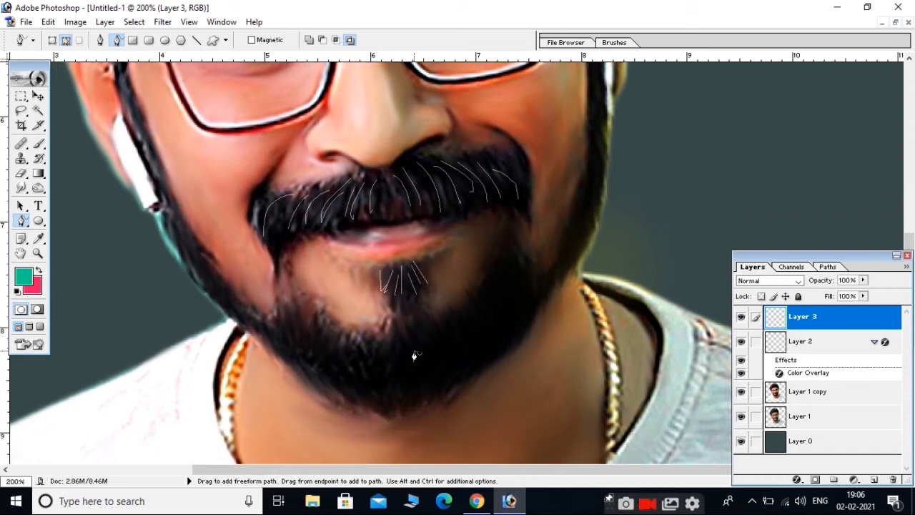
# Draw freeform strand paths along the beard's outer edge on the image's left, from the jaw below the earphone to the chin.
pyautogui.moveTo(170, 221)
pyautogui.mouseDown()
pyautogui.moveTo(203, 288)
pyautogui.moveTo(193, 263)
pyautogui.moveTo(319, 381)
pyautogui.mouseUp()
pyautogui.moveTo(286, 331); pyautogui.dragTo(360, 400)
pyautogui.moveTo(317, 353); pyautogui.dragTo(374, 411)
pyautogui.moveTo(346, 372)
pyautogui.mouseDown()
pyautogui.moveTo(409, 431)
pyautogui.moveTo(405, 408)
pyautogui.mouseUp()
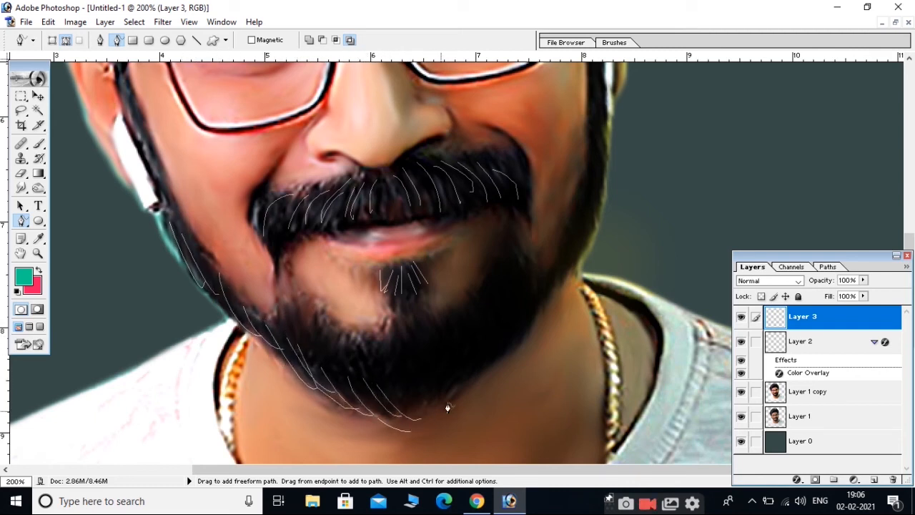
# Draw curved freeform strand paths down the beard on the image's right, from beside the mouth to the chin's lower edge.
pyautogui.moveTo(474, 346); pyautogui.dragTo(464, 405)
pyautogui.moveTo(492, 328); pyautogui.dragTo(462, 414)
pyautogui.moveTo(506, 312); pyautogui.dragTo(480, 384)
pyautogui.moveTo(523, 283); pyautogui.dragTo(488, 376)
pyautogui.moveTo(534, 274); pyautogui.dragTo(520, 341)
pyautogui.moveTo(508, 290); pyautogui.dragTo(472, 368)
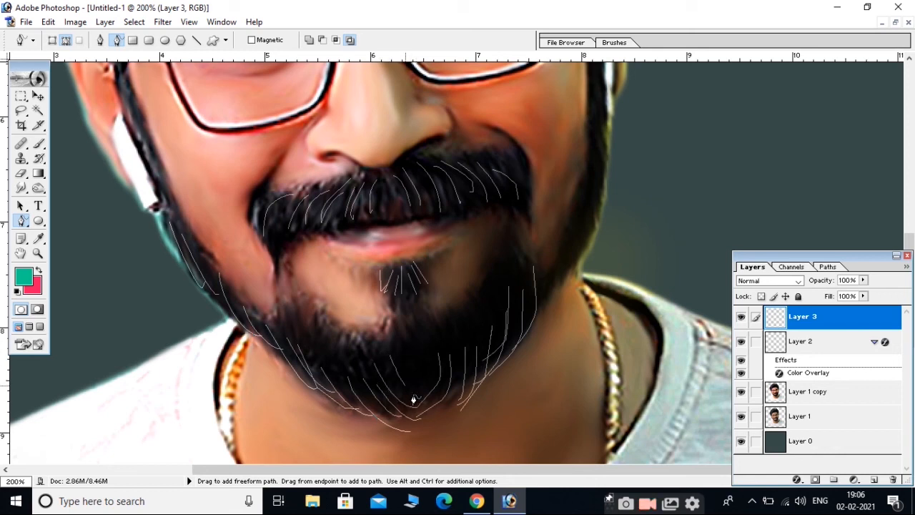
# Fill the inner beard with freeform strand paths running from both mouth corners down and across the chin.
pyautogui.moveTo(343, 339); pyautogui.dragTo(365, 373)
pyautogui.moveTo(293, 299)
pyautogui.mouseDown()
pyautogui.moveTo(322, 356)
pyautogui.moveTo(283, 290)
pyautogui.moveTo(300, 341)
pyautogui.mouseUp()
pyautogui.moveTo(290, 307); pyautogui.dragTo(296, 342)
pyautogui.moveTo(270, 262); pyautogui.dragTo(292, 330)
pyautogui.moveTo(513, 222)
pyautogui.mouseDown()
pyautogui.moveTo(511, 275)
pyautogui.moveTo(522, 251)
pyautogui.moveTo(504, 295)
pyautogui.mouseUp()
pyautogui.moveTo(507, 255)
pyautogui.mouseDown()
pyautogui.moveTo(495, 328)
pyautogui.moveTo(441, 363)
pyautogui.mouseUp()
pyautogui.moveTo(447, 324); pyautogui.dragTo(400, 373)
pyautogui.moveTo(365, 340); pyautogui.dragTo(414, 385)
pyautogui.moveTo(395, 326); pyautogui.dragTo(429, 358)
# Draw long freeform strand paths along the jaw and sideburn on the image's right, up to the earphone.
pyautogui.moveTo(558, 265); pyautogui.dragTo(535, 304)
pyautogui.moveTo(573, 215)
pyautogui.mouseDown()
pyautogui.moveTo(547, 332)
pyautogui.moveTo(595, 330)
pyautogui.moveTo(587, 278)
pyautogui.moveTo(572, 317)
pyautogui.moveTo(600, 264)
pyautogui.moveTo(599, 193)
pyautogui.moveTo(577, 269)
pyautogui.mouseUp()
pyautogui.scroll(1, 551, 314)
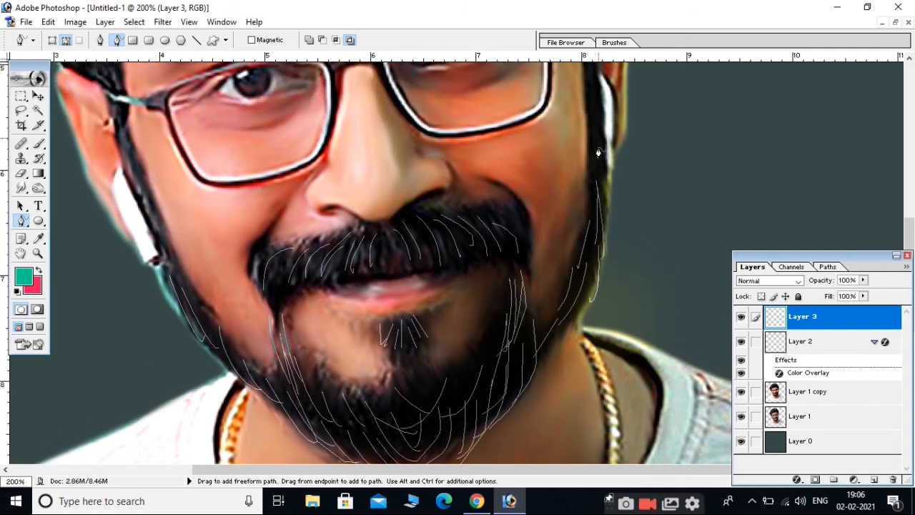
pyautogui.scroll(2, 598, 153)
pyautogui.moveTo(585, 144); pyautogui.dragTo(604, 256)
pyautogui.moveTo(611, 224); pyautogui.dragTo(606, 318)
pyautogui.scroll(1, 583, 364)
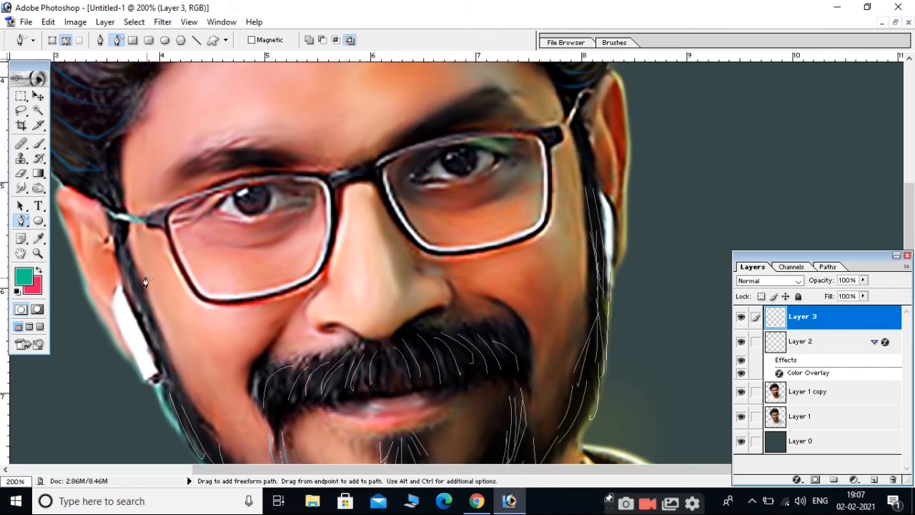
# Draw freeform strand paths down the sideburns beside both earphones to complete the beard's strand outline.
pyautogui.moveTo(141, 285); pyautogui.dragTo(165, 390)
pyautogui.moveTo(115, 237); pyautogui.dragTo(153, 363)
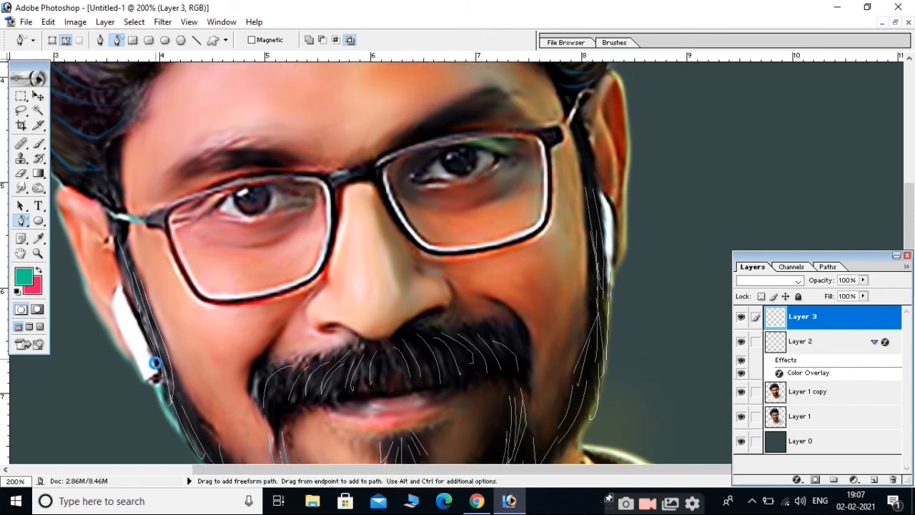
pyautogui.moveTo(582, 143); pyautogui.dragTo(576, 191)
# Try stroking the moustache and beard paths in a medium grey.
pyautogui.hotkey('ctrl', '-')
pyautogui.hotkey('ctrl', '-')
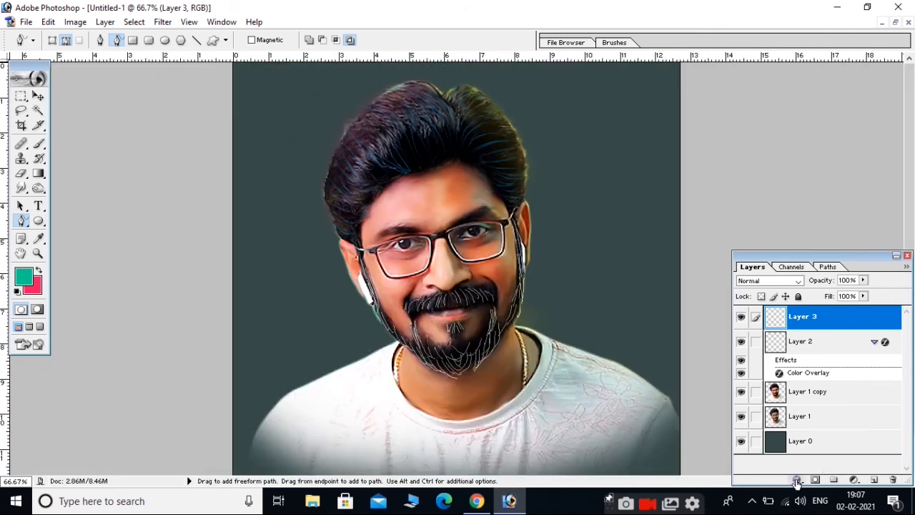
pyautogui.rightClick(477, 327)
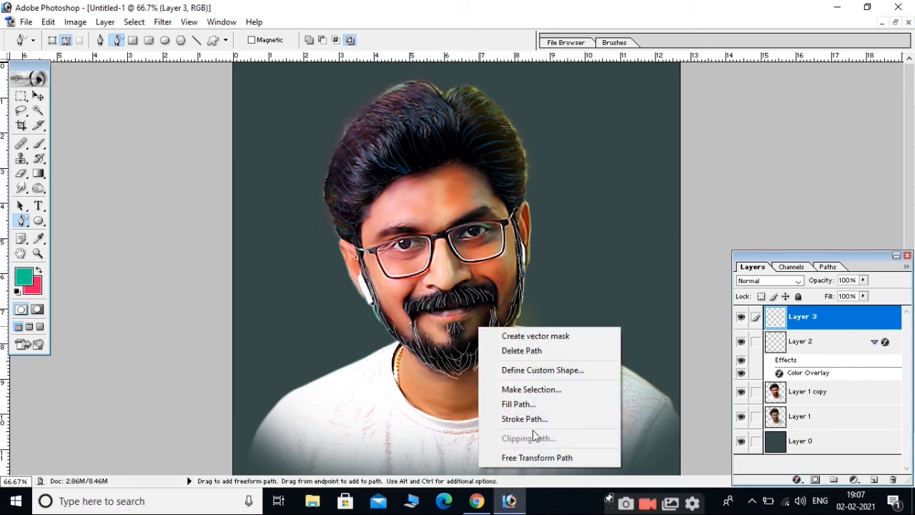
pyautogui.click(25, 284)
pyautogui.click(25, 282)
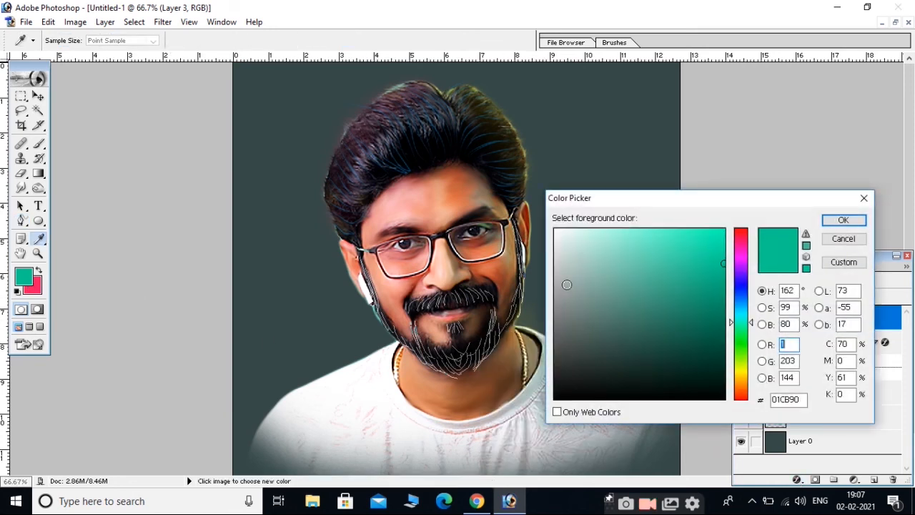
pyautogui.click(555, 323)
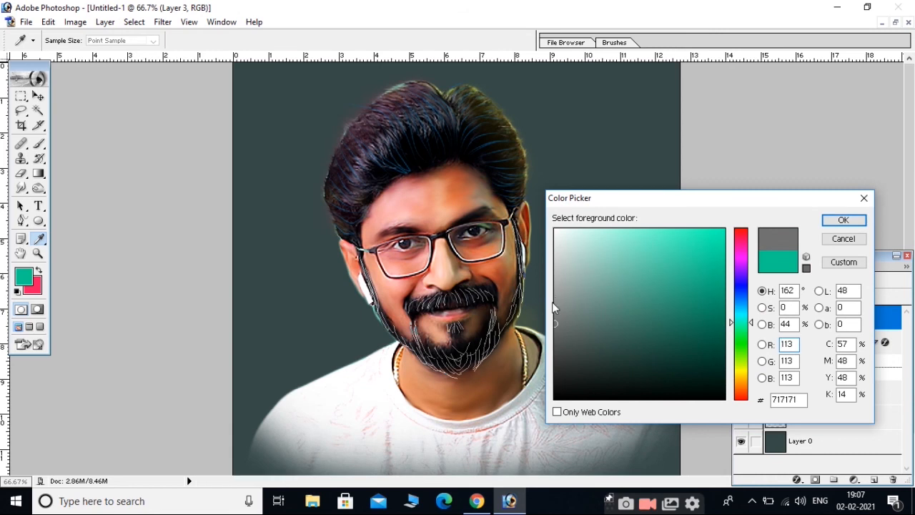
pyautogui.click(843, 219)
pyautogui.rightClick(488, 301)
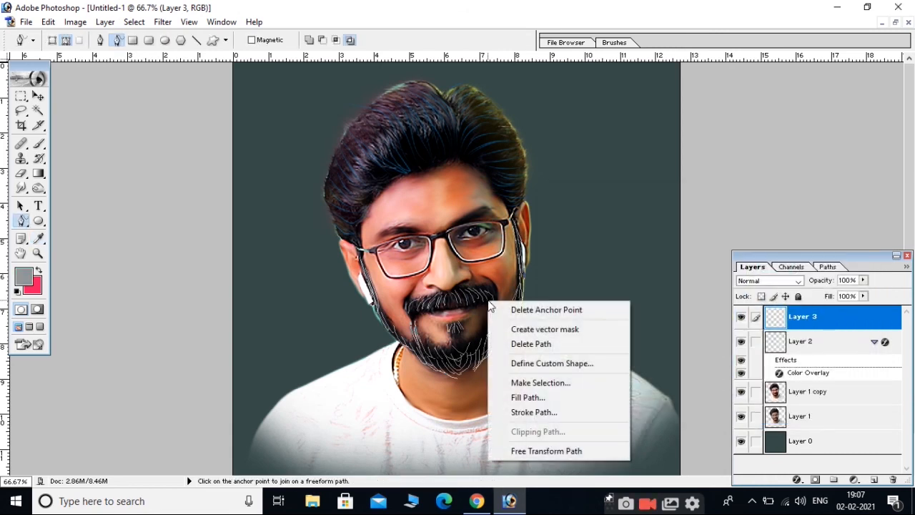
pyautogui.click(535, 412)
pyautogui.press('Return')
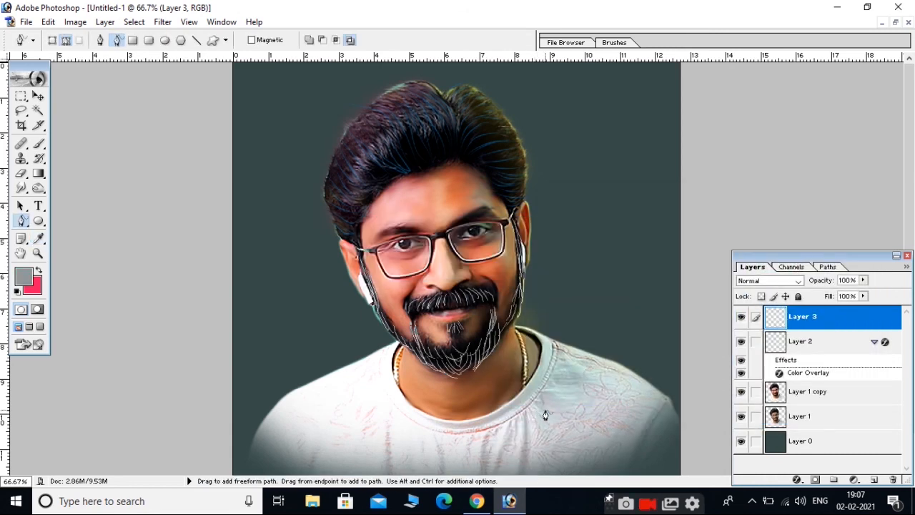
pyautogui.hotkey('ctrl', '+')
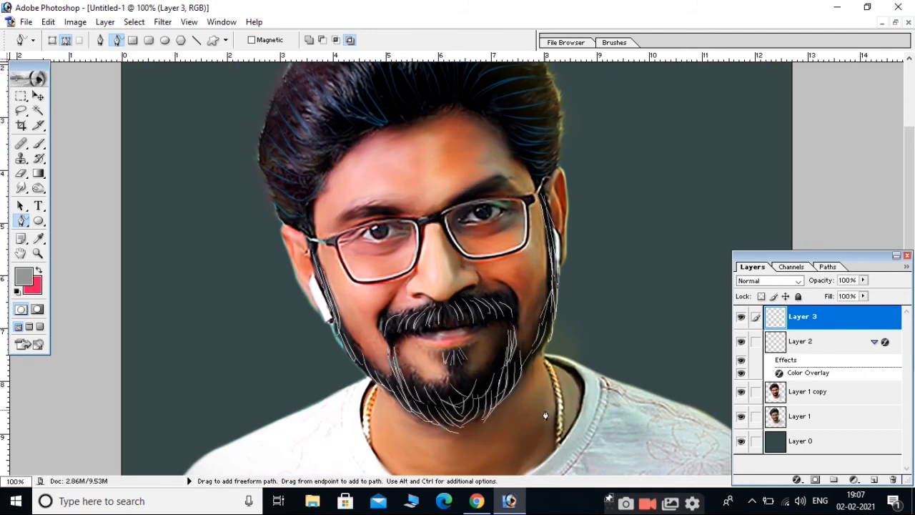
pyautogui.hotkey('ctrl', 'z')
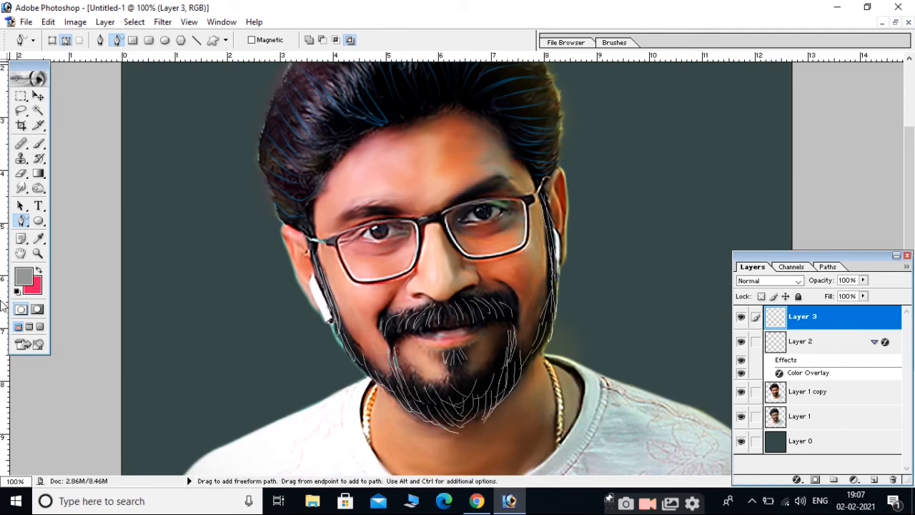
# Stroke the moustache and beard paths in white on Layer 3 and clear the path outlines.
pyautogui.click(25, 278)
pyautogui.click(555, 228)
pyautogui.click(839, 219)
pyautogui.rightClick(467, 306)
pyautogui.click(516, 420)
pyautogui.press('Return')
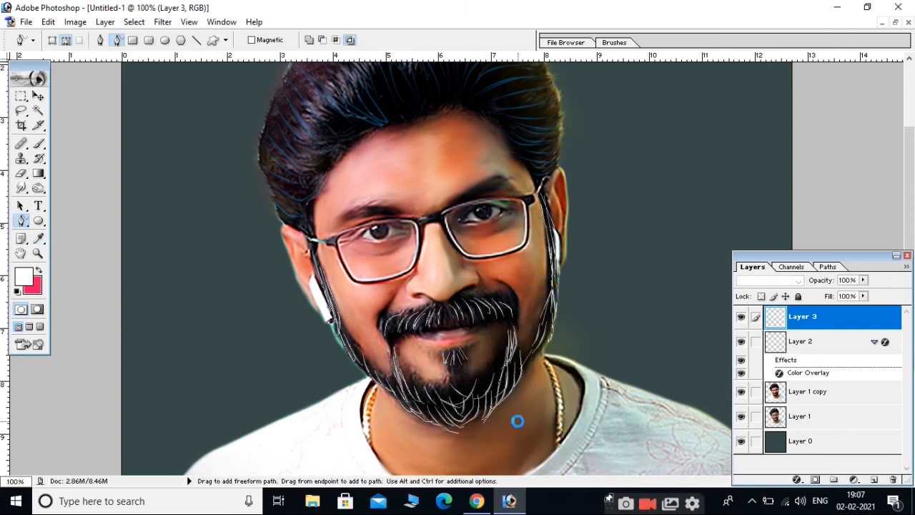
pyautogui.hotkey('ctrl', 'Return')
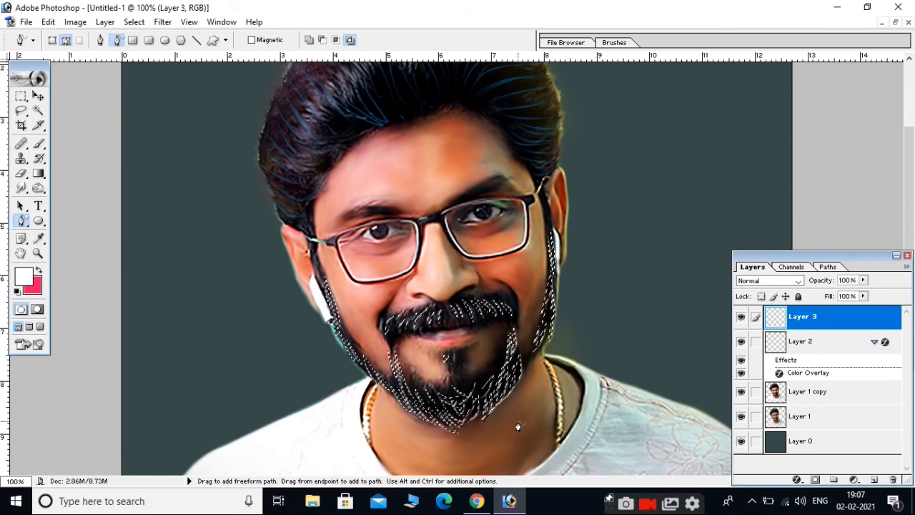
pyautogui.hotkey('ctrl', 'd')
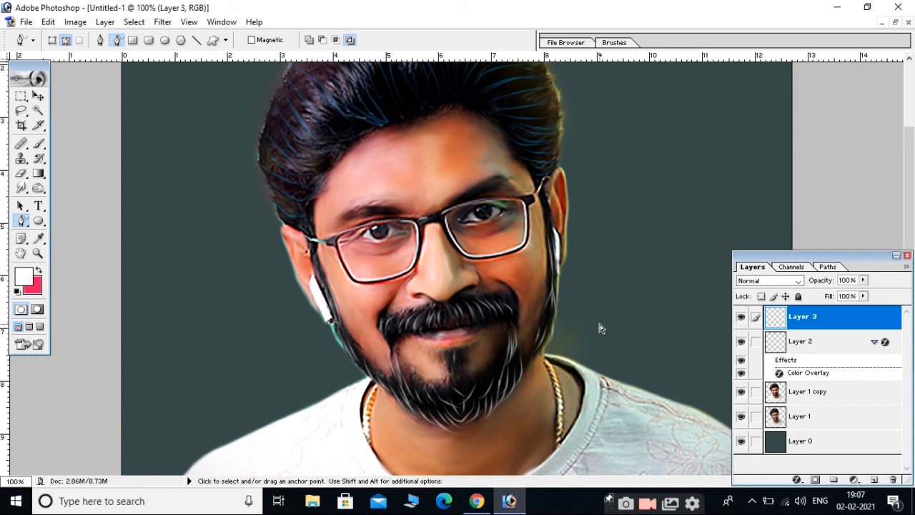
# Apply a Gradient Overlay to the white beard strands on Layer 3, adjusting the gradient's angle.
pyautogui.click(796, 479)
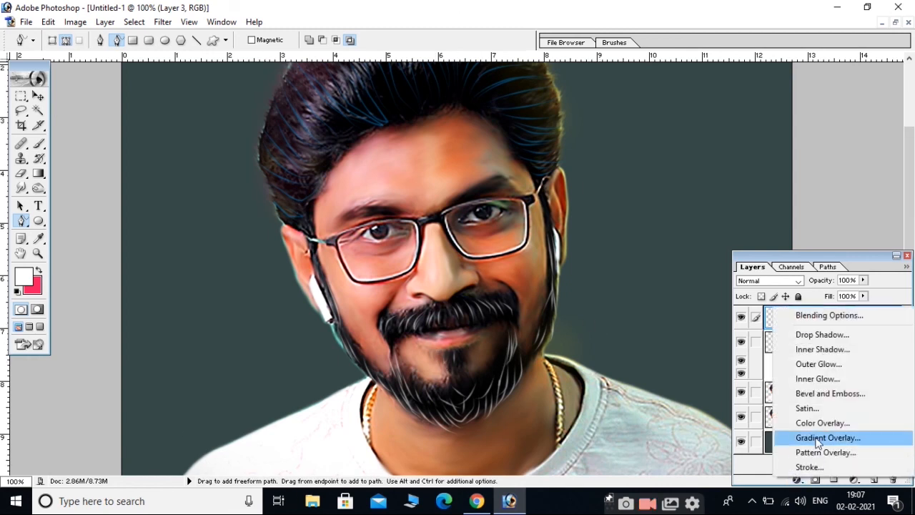
pyautogui.click(821, 433)
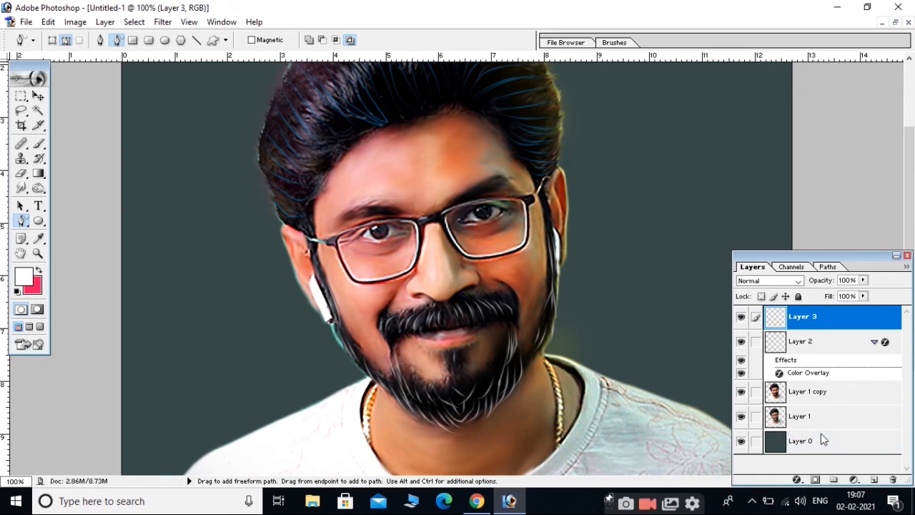
pyautogui.moveTo(634, 109); pyautogui.dragTo(720, 96)
pyautogui.moveTo(745, 222); pyautogui.dragTo(727, 218)
pyautogui.moveTo(785, 222); pyautogui.dragTo(788, 218)
pyautogui.moveTo(730, 210); pyautogui.dragTo(727, 194)
pyautogui.click(902, 119)
pyautogui.press('p')
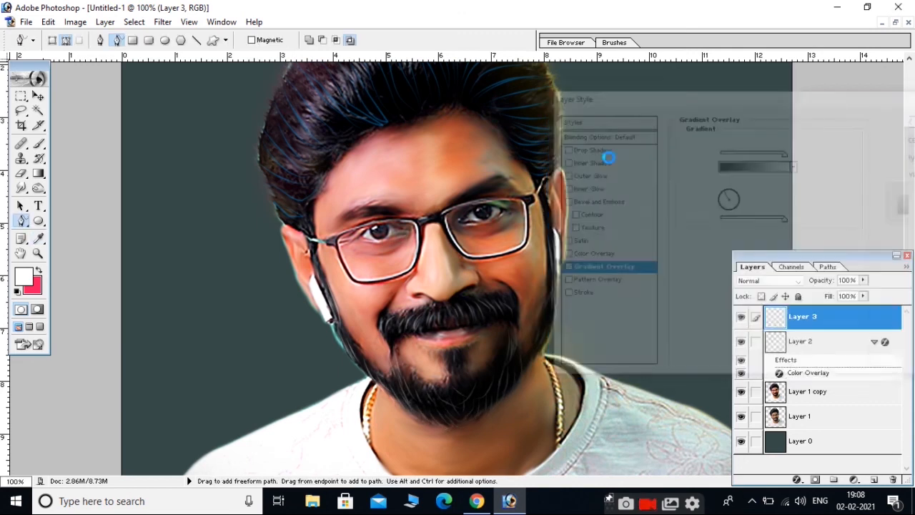
# Duplicate the blue hair strands on Layer 2 and set the copy's Color Overlay to bright pink FE00AD.
pyautogui.hotkey('ctrl', '-')
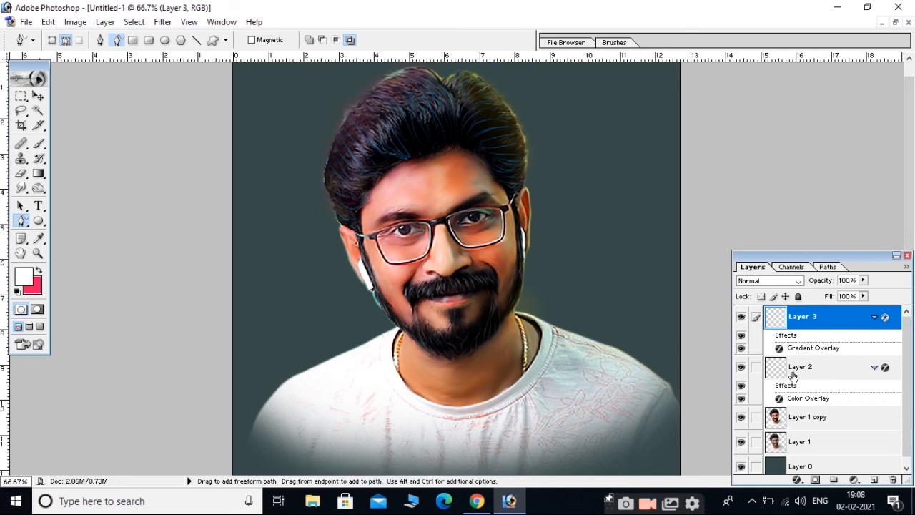
pyautogui.click(822, 367)
pyautogui.hotkey('ctrl', 'j')
pyautogui.click(797, 480)
pyautogui.click(821, 423)
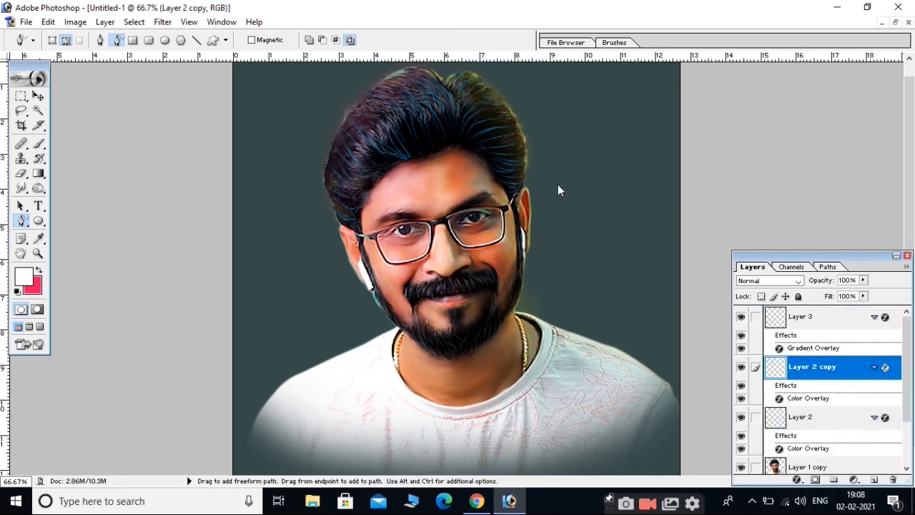
pyautogui.click(792, 136)
pyautogui.click(738, 248)
pyautogui.click(722, 241)
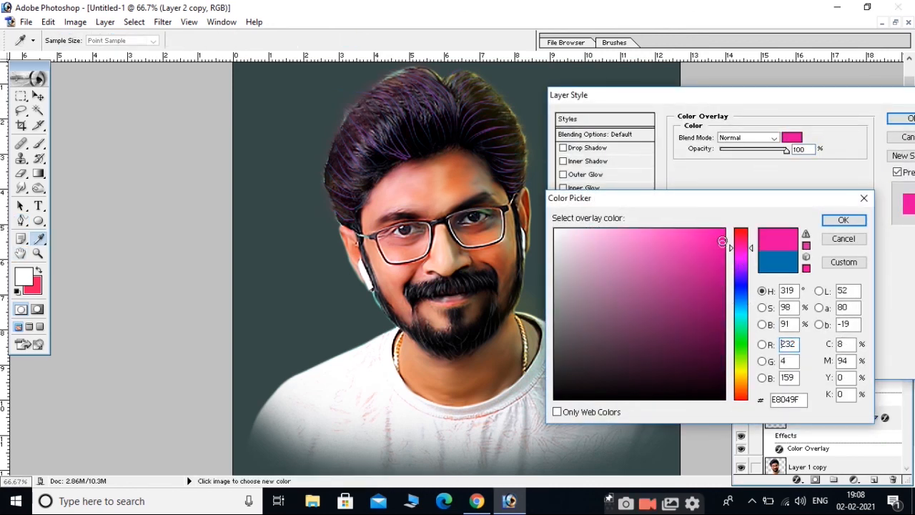
pyautogui.moveTo(722, 241)
pyautogui.mouseDown()
pyautogui.moveTo(721, 260)
pyautogui.moveTo(732, 228)
pyautogui.mouseUp()
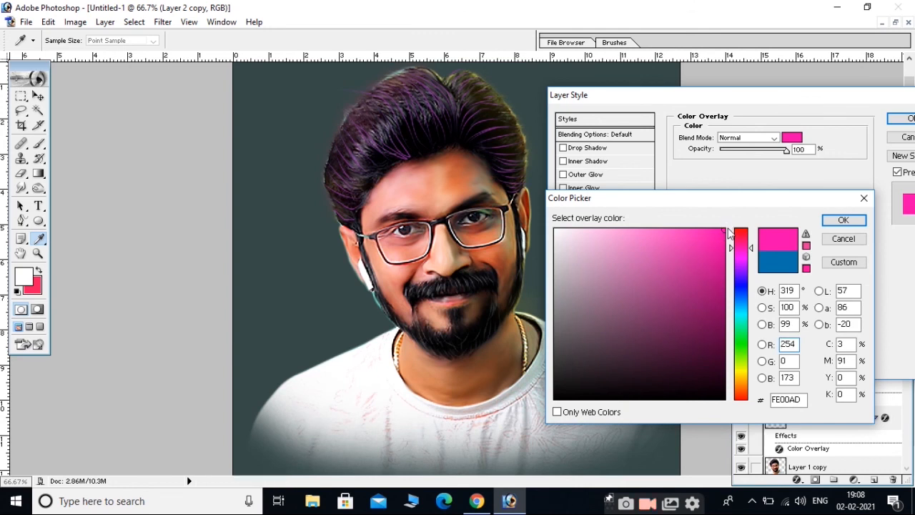
pyautogui.click(844, 220)
pyautogui.click(904, 118)
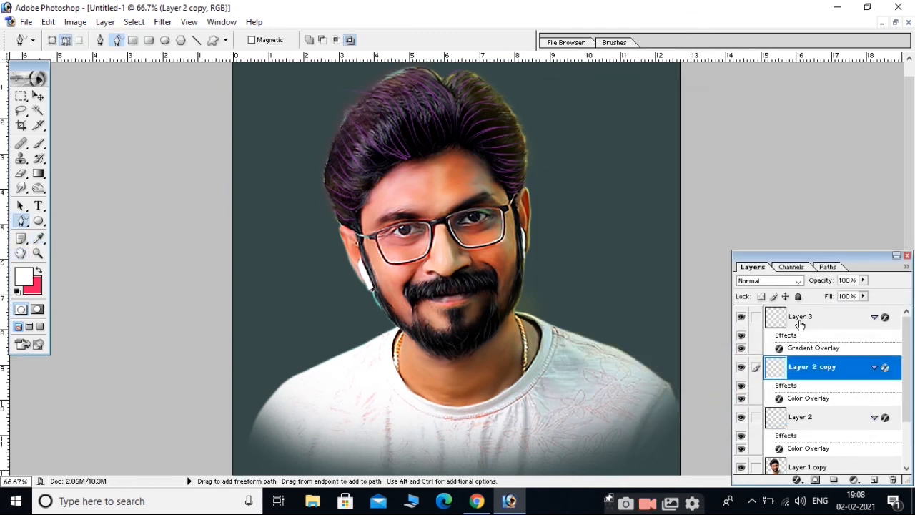
# Shift the pink strand copy slightly off the blue strands and set both hair strand layers to 90% opacity.
pyautogui.press('v')
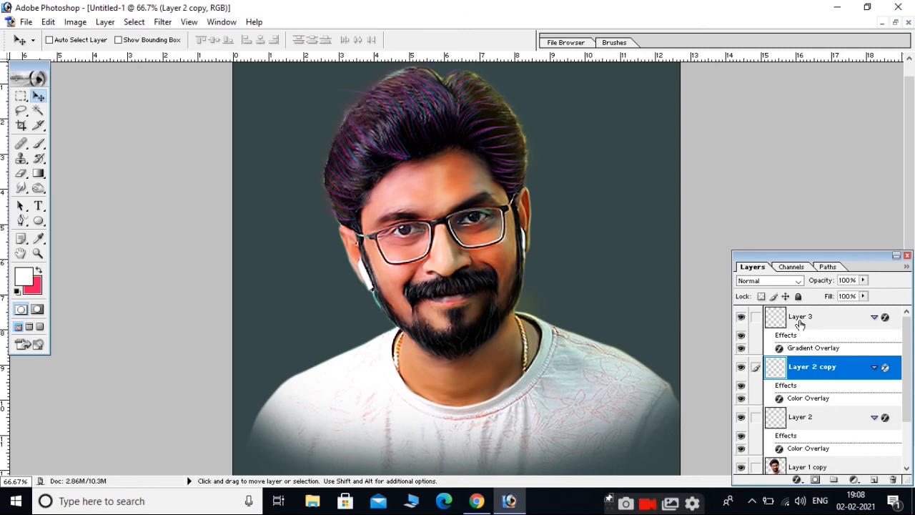
pyautogui.press('e')
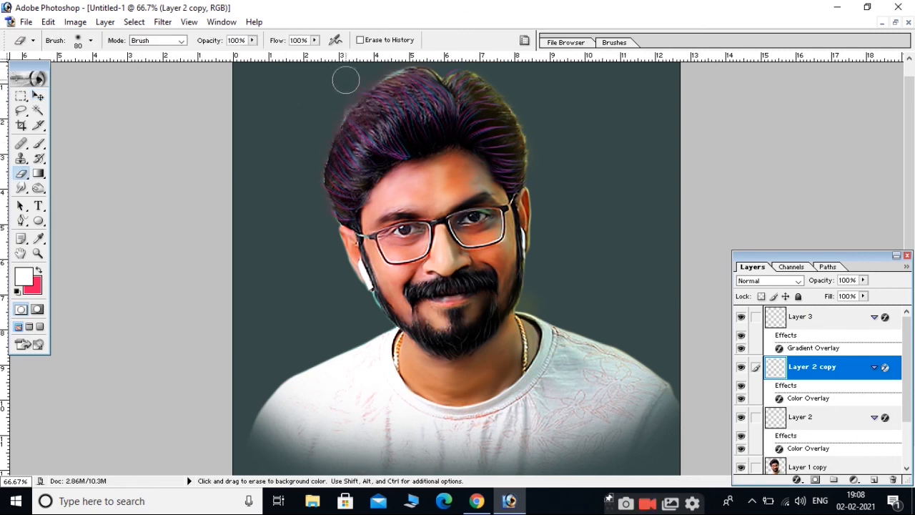
pyautogui.click(817, 419)
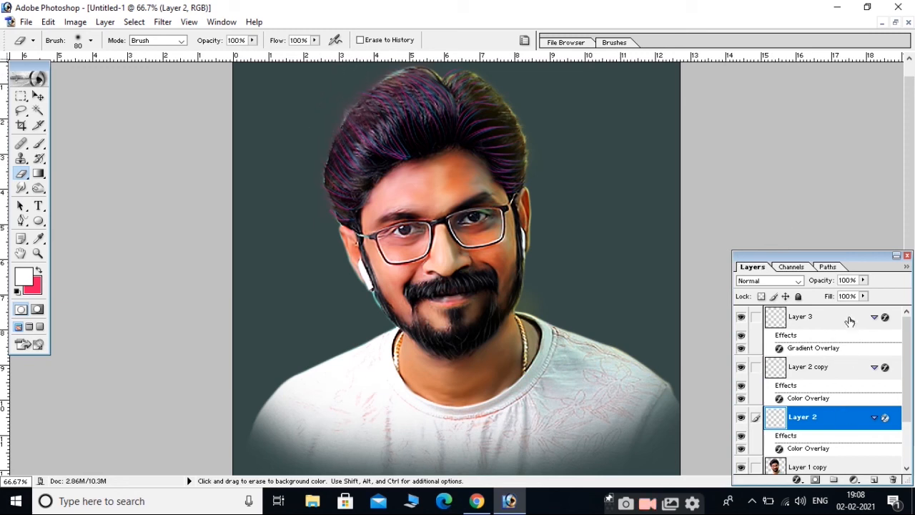
pyautogui.write('90')
pyautogui.click(822, 368)
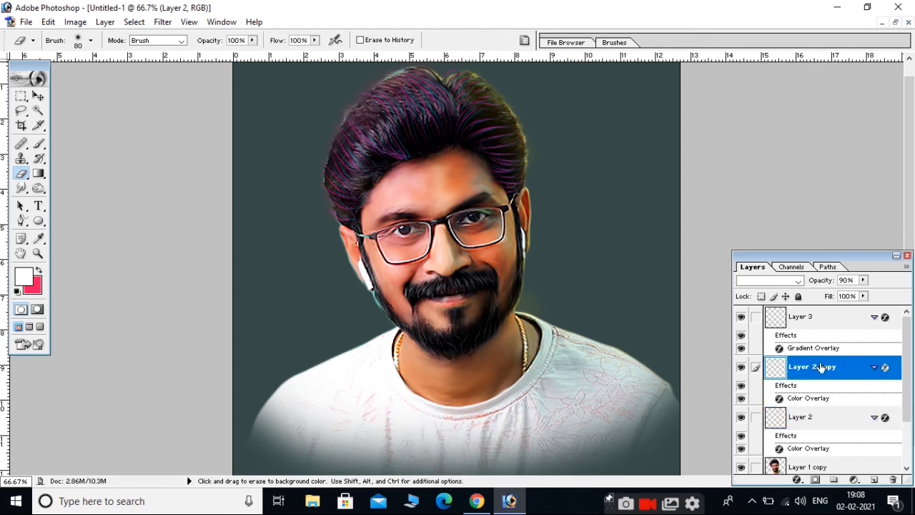
pyautogui.write('90')
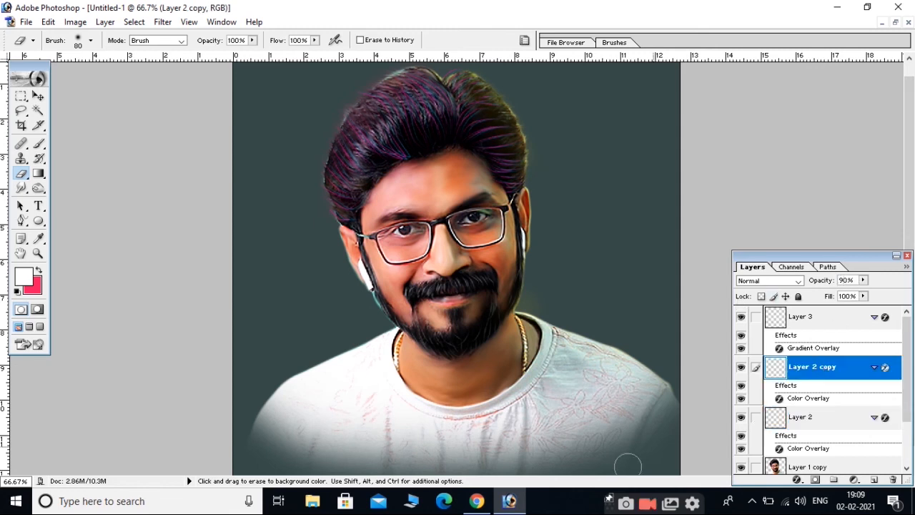
# Duplicate the beard strands on Layer 3 and add a Color Overlay to the copy.
pyautogui.write('v')
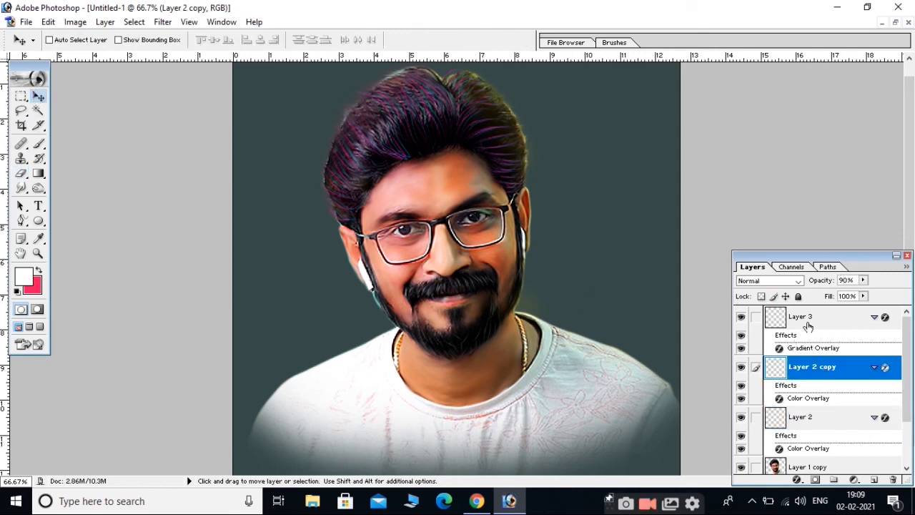
pyautogui.click(809, 324)
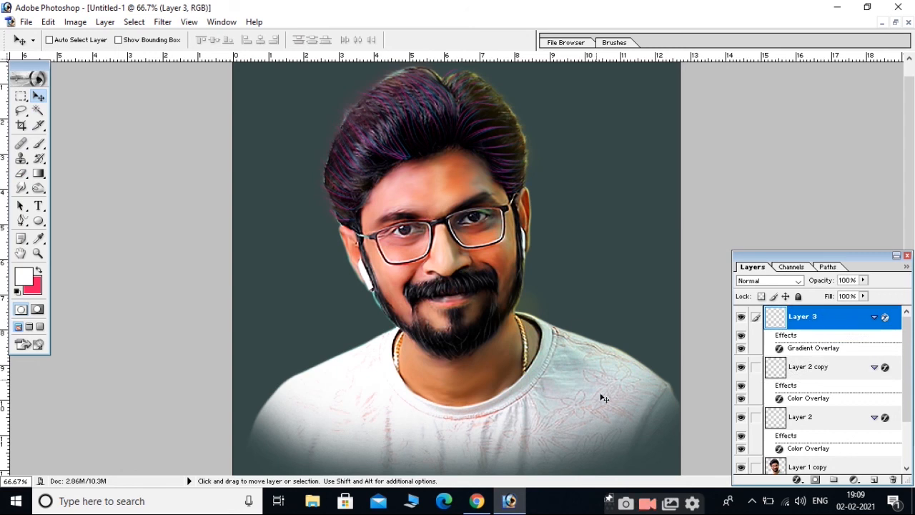
pyautogui.hotkey('ctrl', 'j')
pyautogui.click(797, 478)
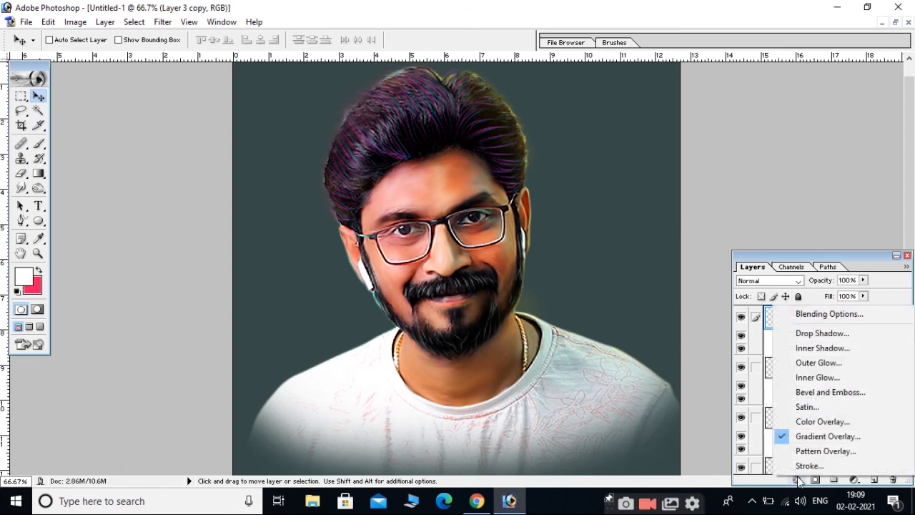
pyautogui.click(823, 423)
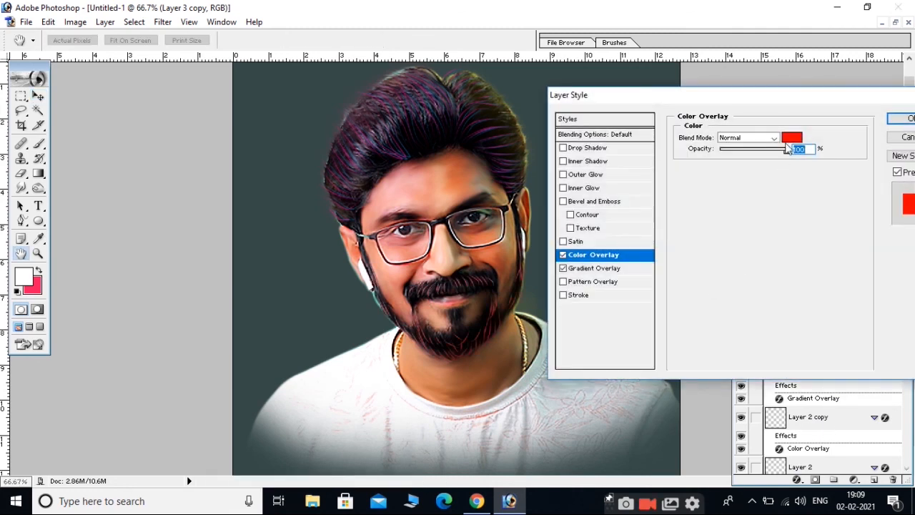
# Set the overlay colour of the duplicated beard strands to a medium blue.
pyautogui.click(791, 137)
pyautogui.click(741, 290)
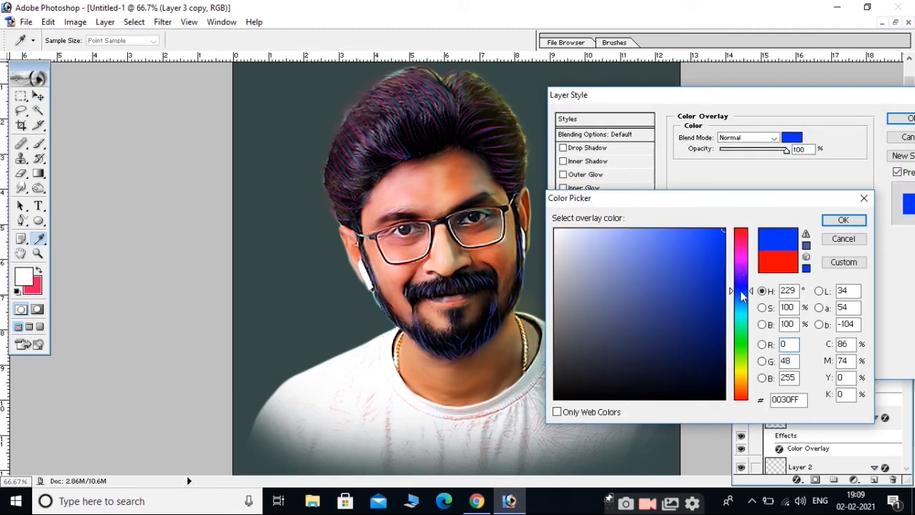
pyautogui.moveTo(742, 305); pyautogui.dragTo(743, 308)
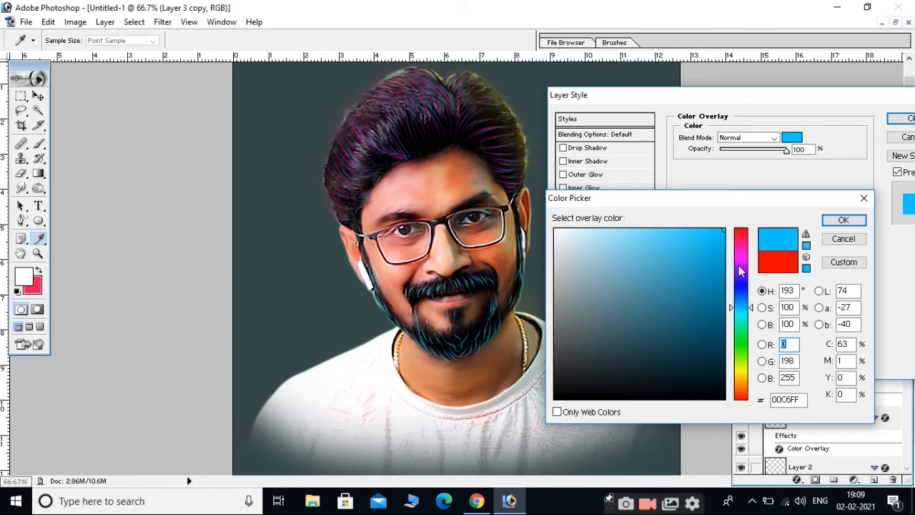
pyautogui.moveTo(724, 266); pyautogui.dragTo(724, 277)
pyautogui.click(724, 286)
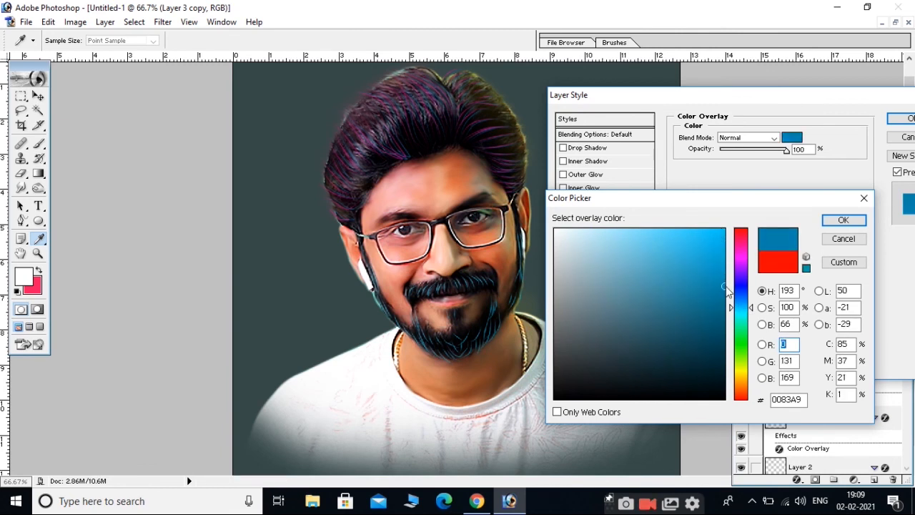
pyautogui.click(730, 296)
pyautogui.moveTo(723, 284); pyautogui.dragTo(723, 254)
pyautogui.press('Return')
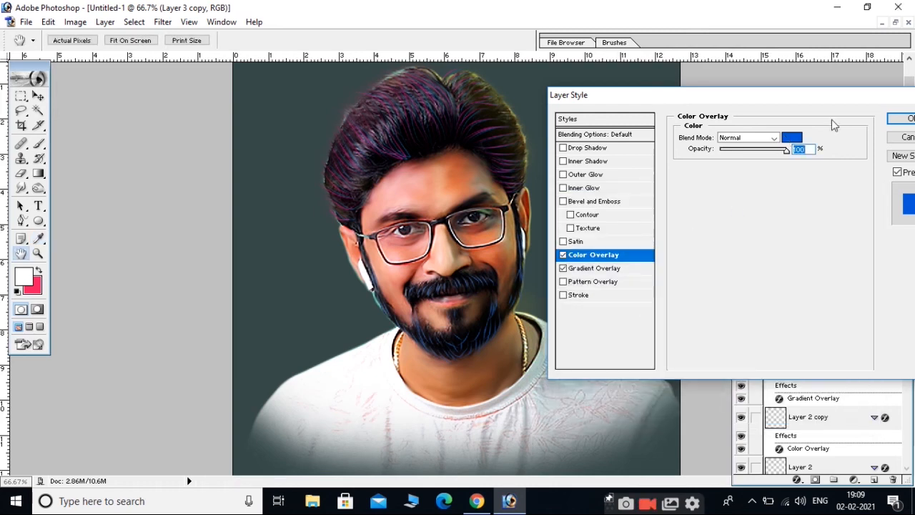
pyautogui.click(911, 120)
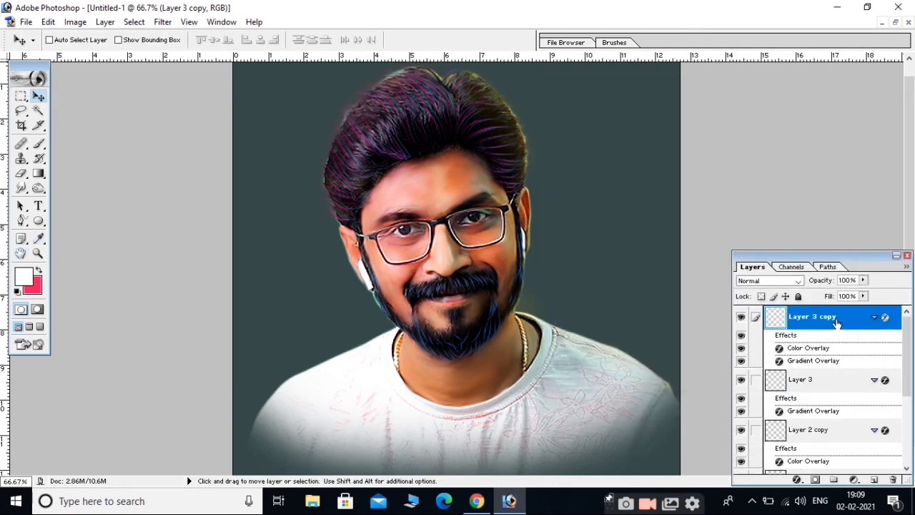